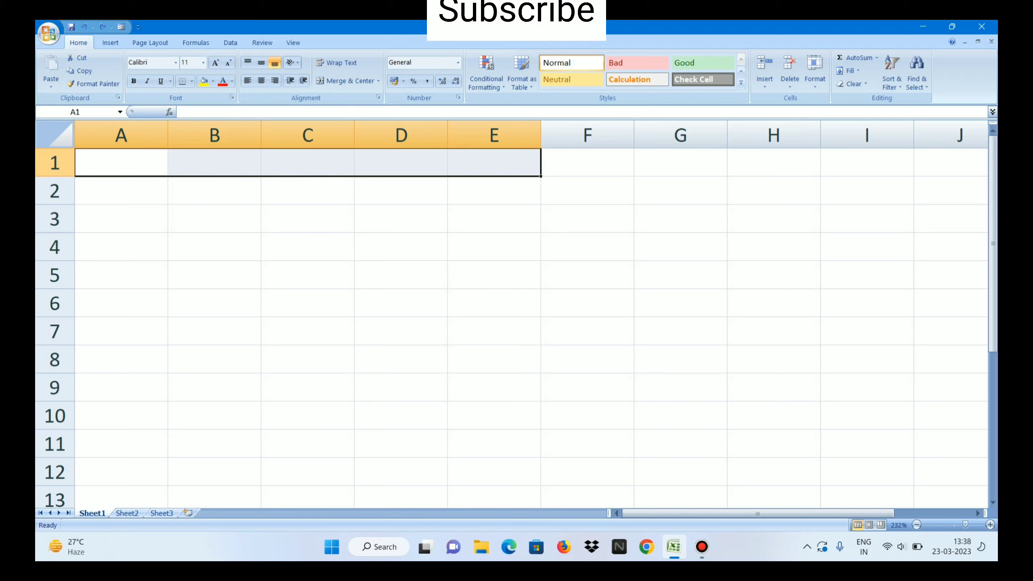
Step: Move the selection across row 2 from A2 to F2, then to C3 and A3
{"action": "left_click", "coordinate": [121, 190]}
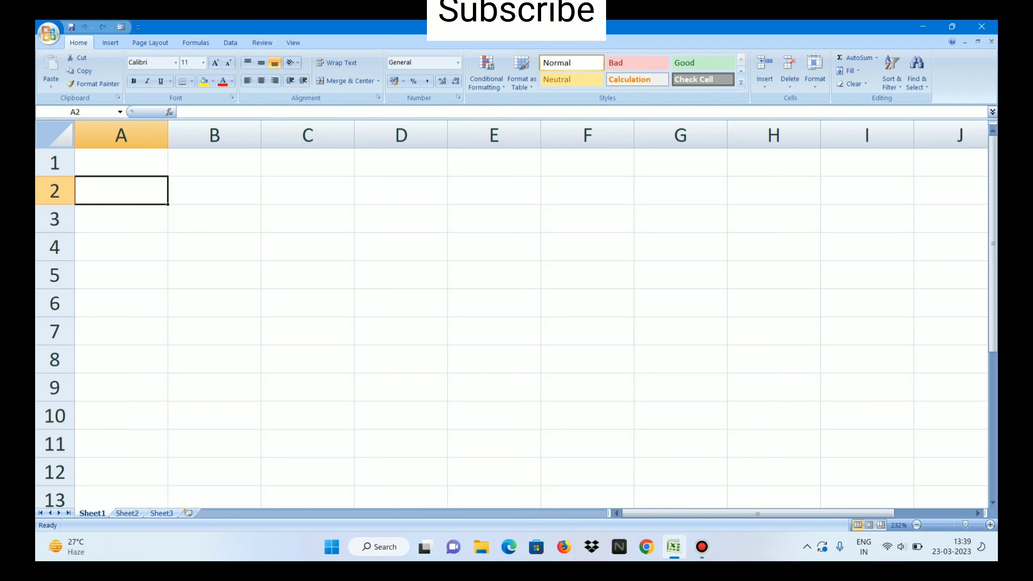
{"action": "left_click", "coordinate": [214, 190]}
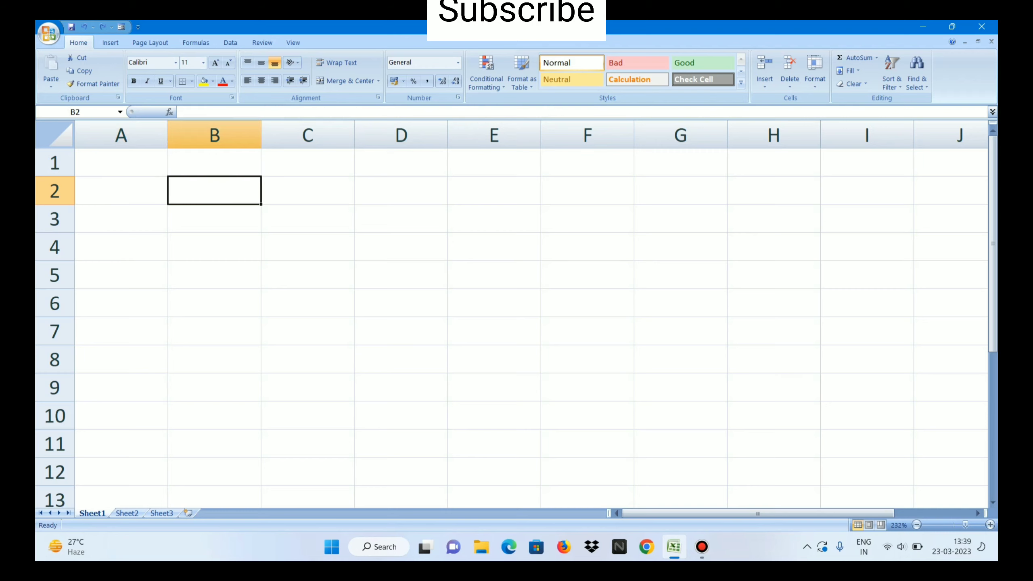
{"action": "left_click", "coordinate": [122, 191]}
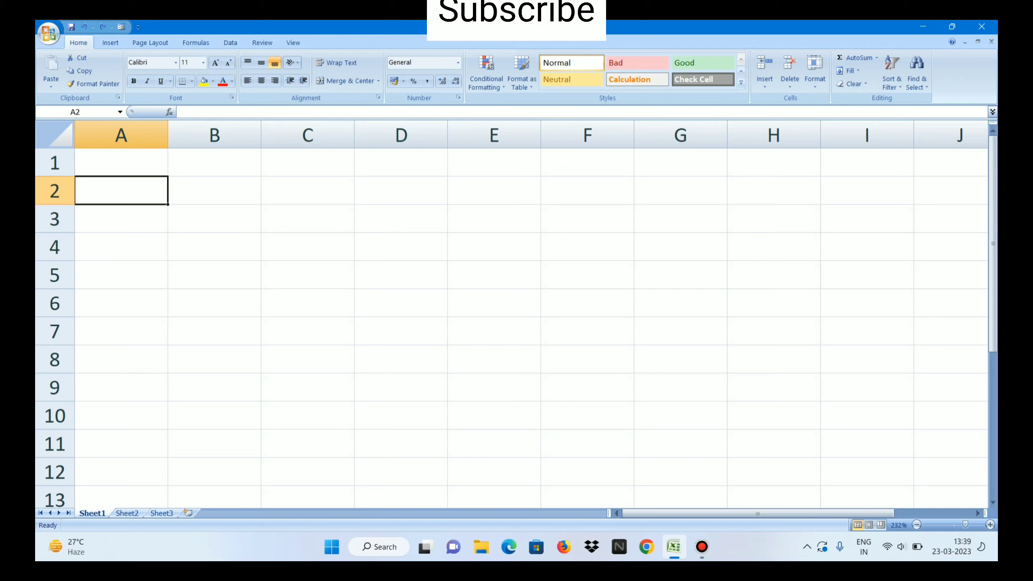
{"action": "left_click", "coordinate": [214, 190]}
{"action": "left_click", "coordinate": [308, 190]}
{"action": "left_click", "coordinate": [121, 190]}
{"action": "left_click", "coordinate": [214, 190]}
{"action": "left_click", "coordinate": [307, 190]}
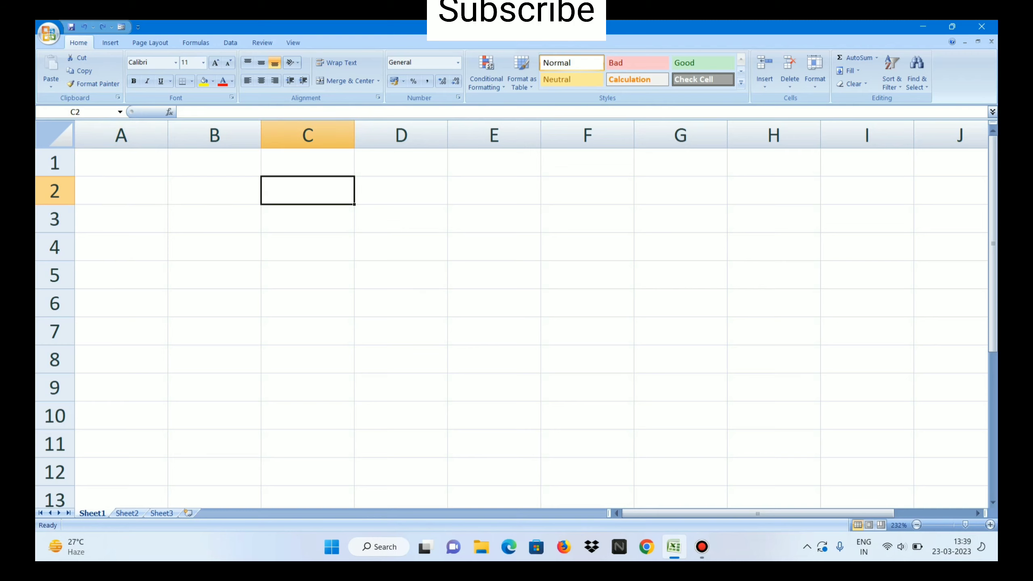
{"action": "left_click", "coordinate": [401, 190]}
{"action": "left_click", "coordinate": [495, 190]}
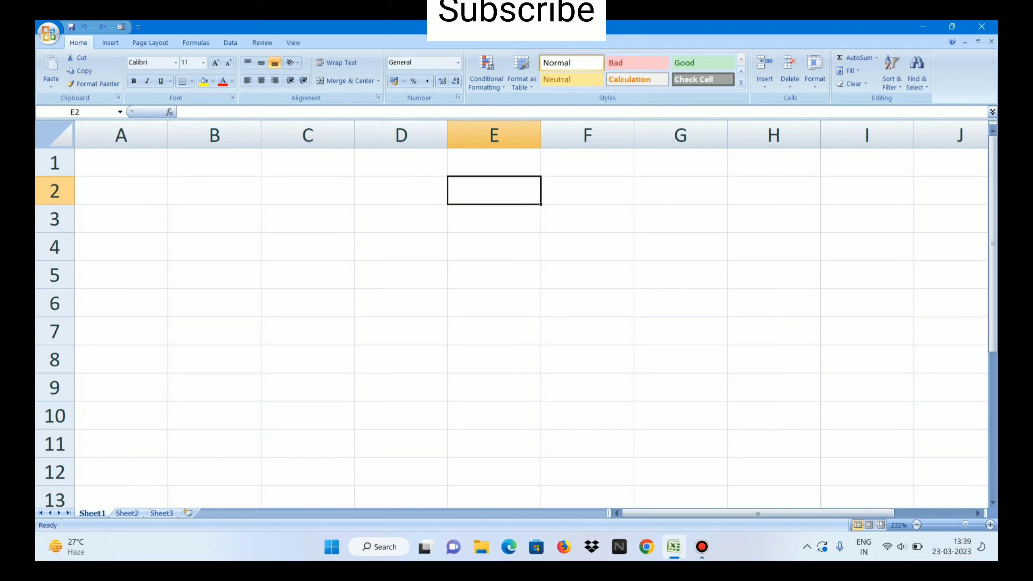
{"action": "left_click", "coordinate": [587, 190]}
{"action": "left_click", "coordinate": [307, 219]}
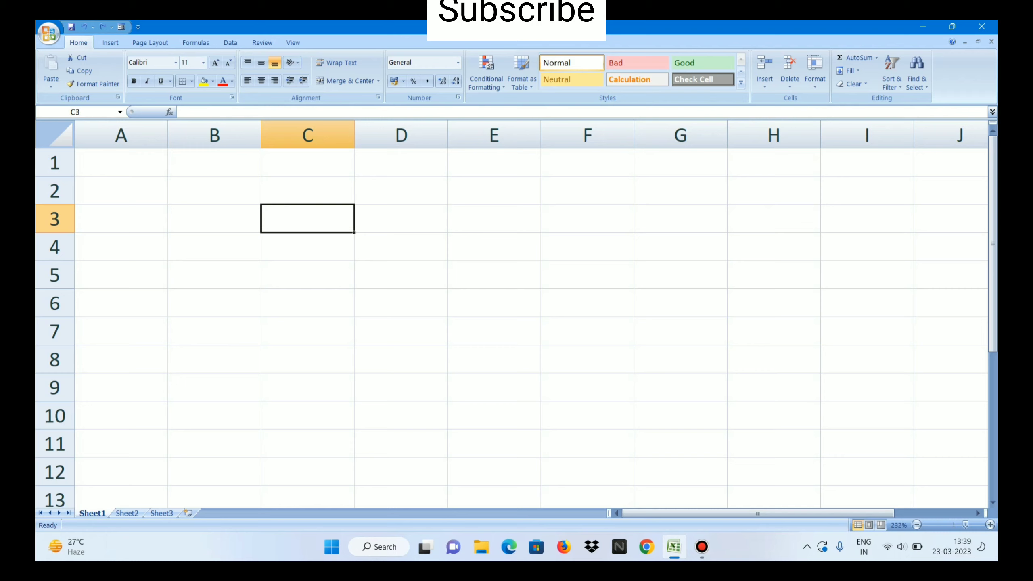
{"action": "key", "text": "Left"}
{"action": "key", "text": "Left"}
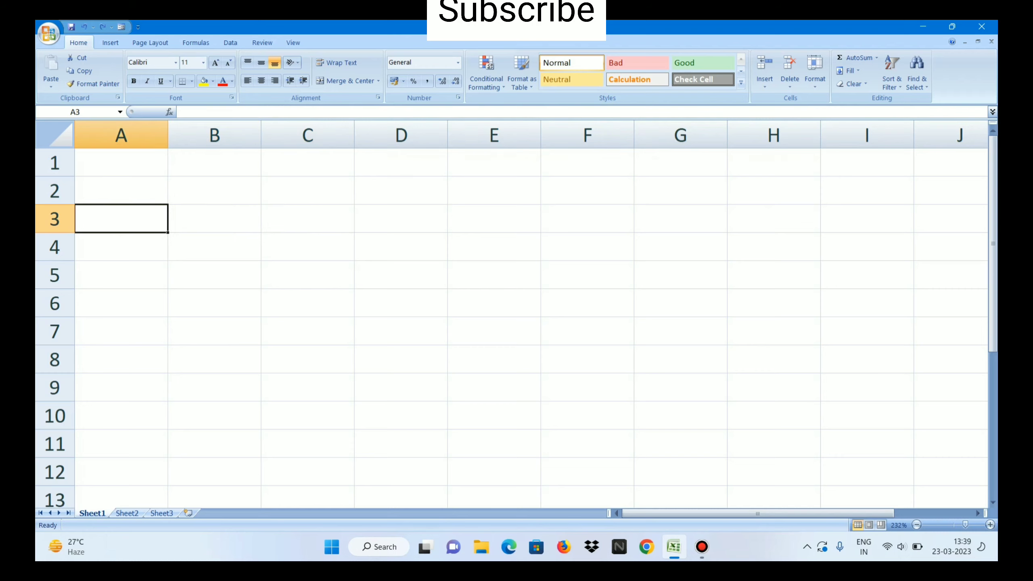
Step: Enter a first name in B4 and a surname in B5, then clear both cells
{"action": "left_click", "coordinate": [214, 247]}
{"action": "type", "text": "de"}
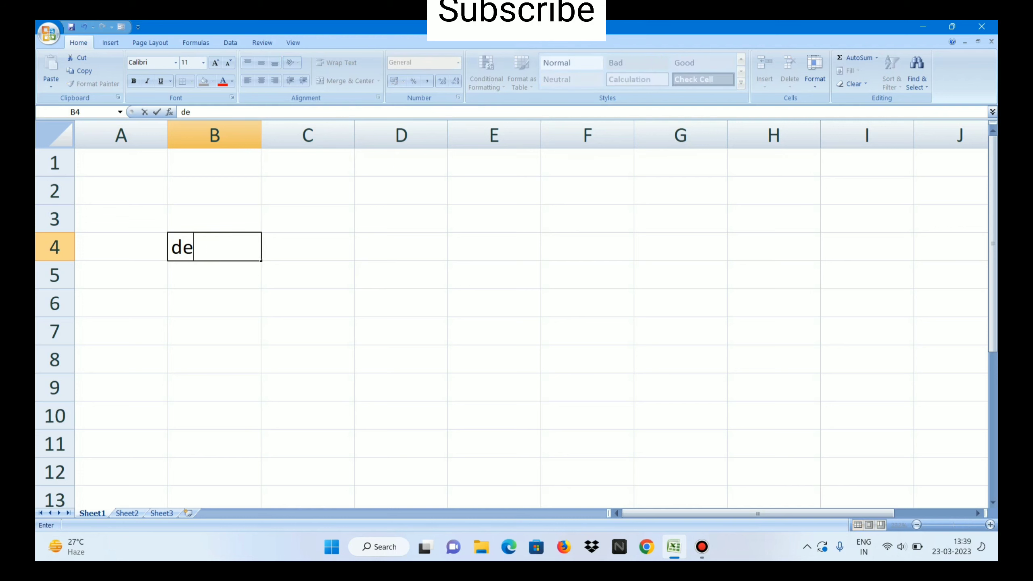
{"action": "type", "text": "epak"}
{"action": "key", "text": "Return"}
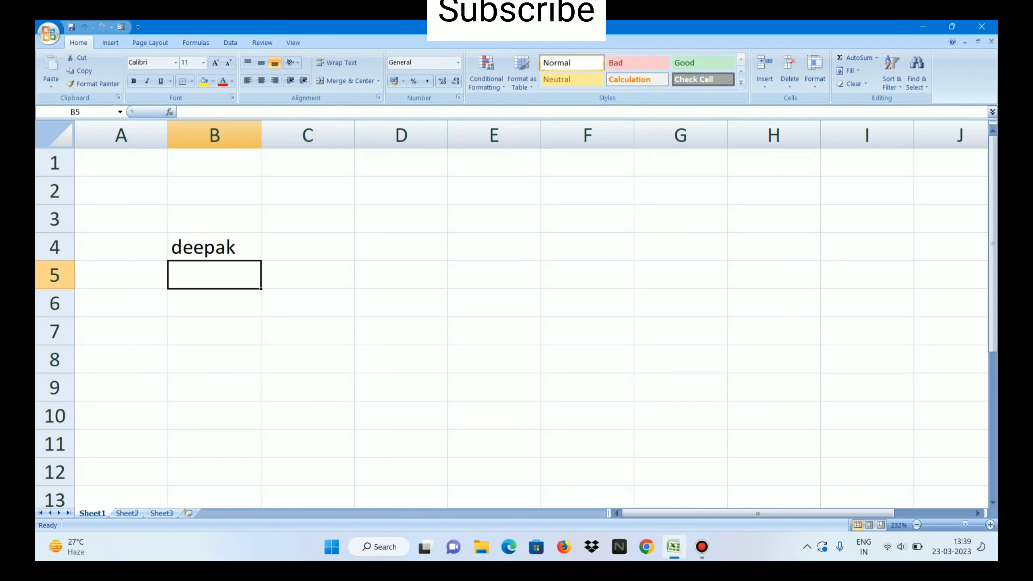
{"action": "type", "text": "kumar"}
{"action": "key", "text": "Return"}
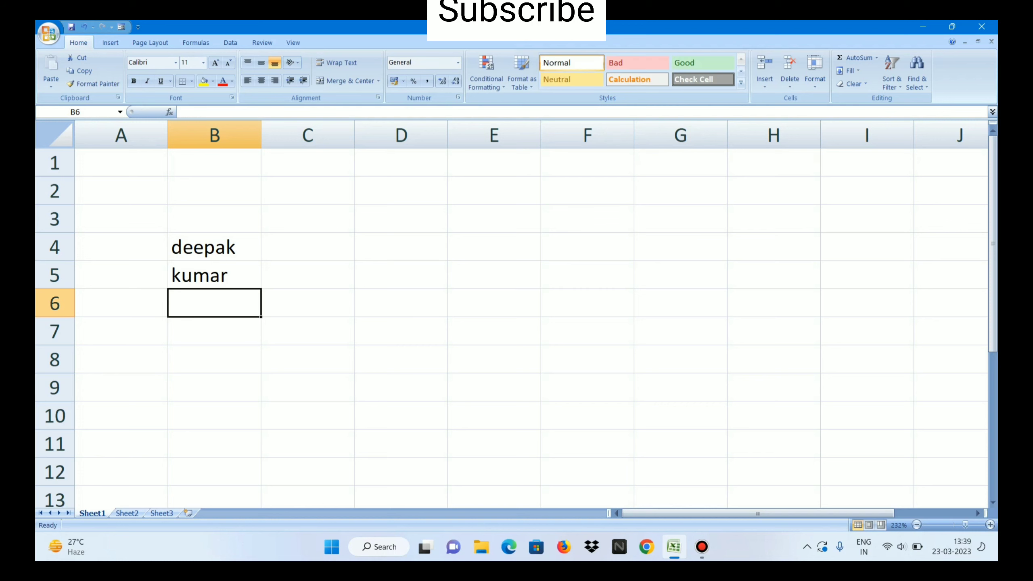
{"action": "left_click", "coordinate": [214, 275]}
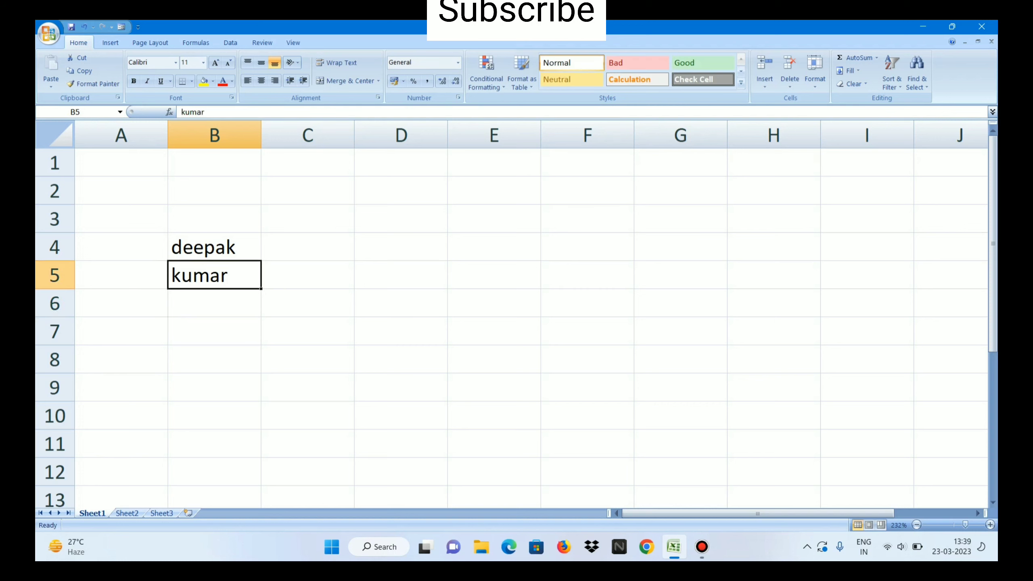
{"action": "key", "text": "BackSpace"}
{"action": "key", "text": "Up"}
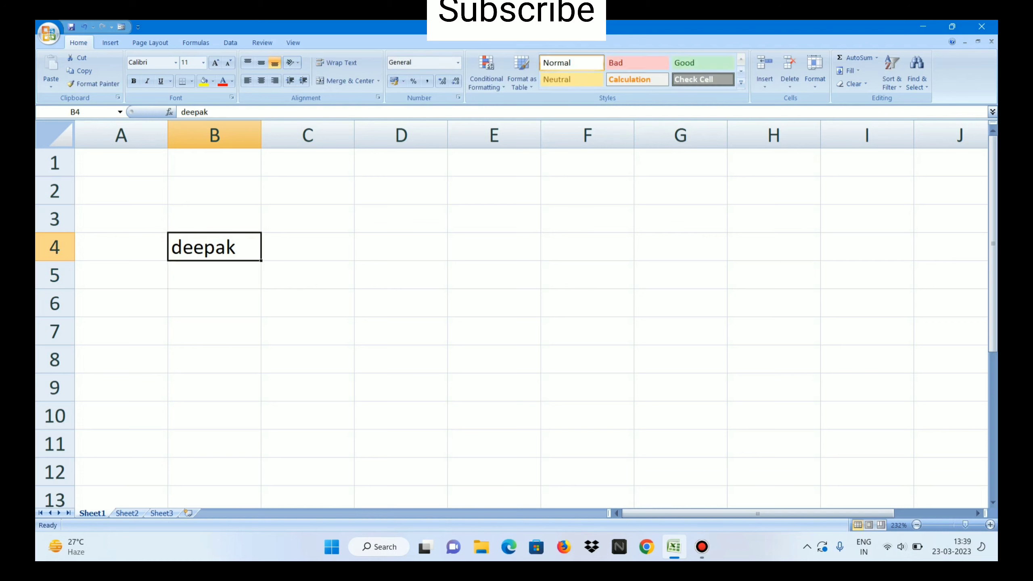
{"action": "key", "text": "BackSpace"}
{"action": "key", "text": "Up"}
{"action": "key", "text": "Up"}
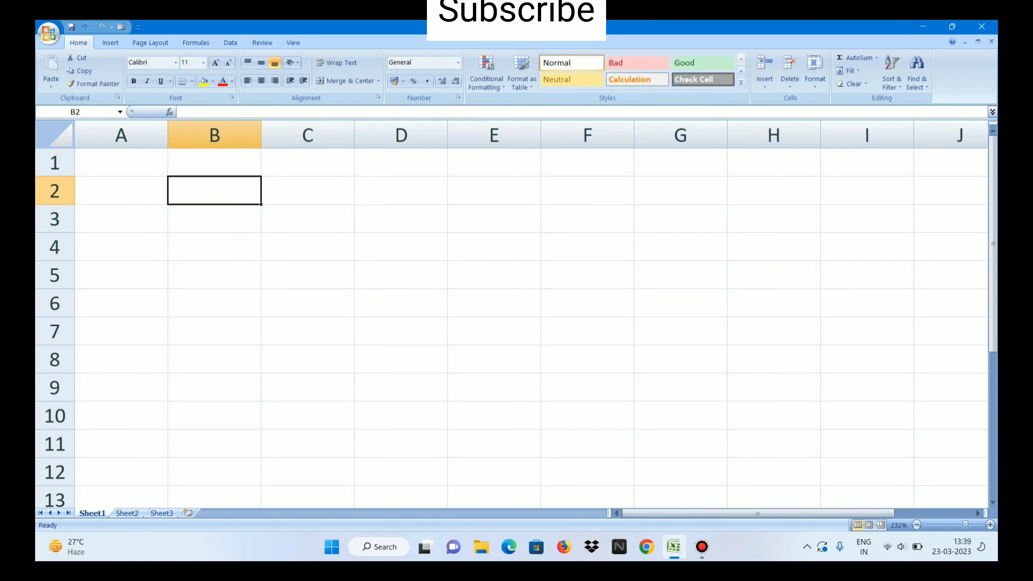
Step: Check the empty defined-names list and select cells A1, A2, B3 and B4
{"action": "left_click", "coordinate": [121, 190]}
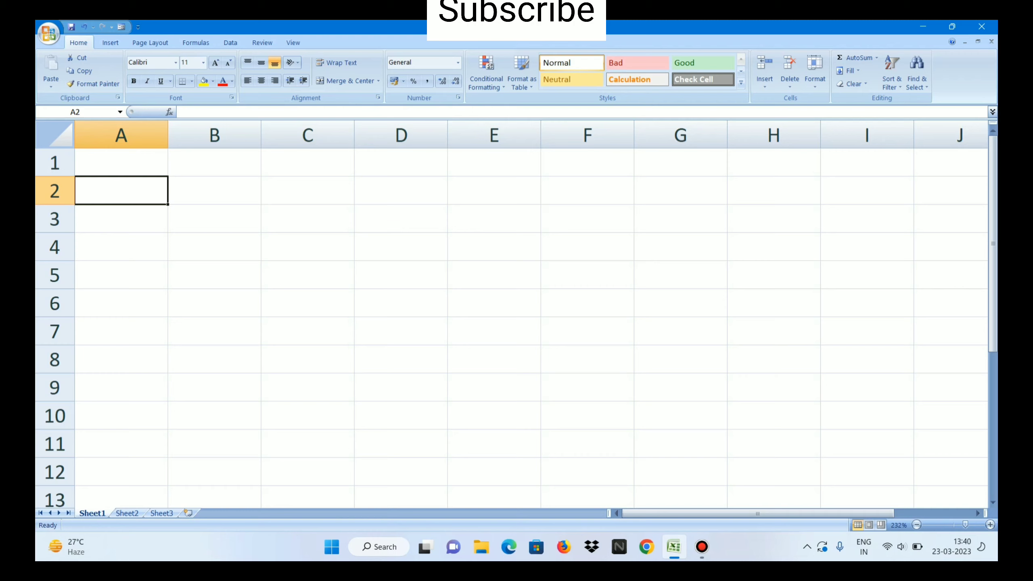
{"action": "left_click", "coordinate": [121, 162]}
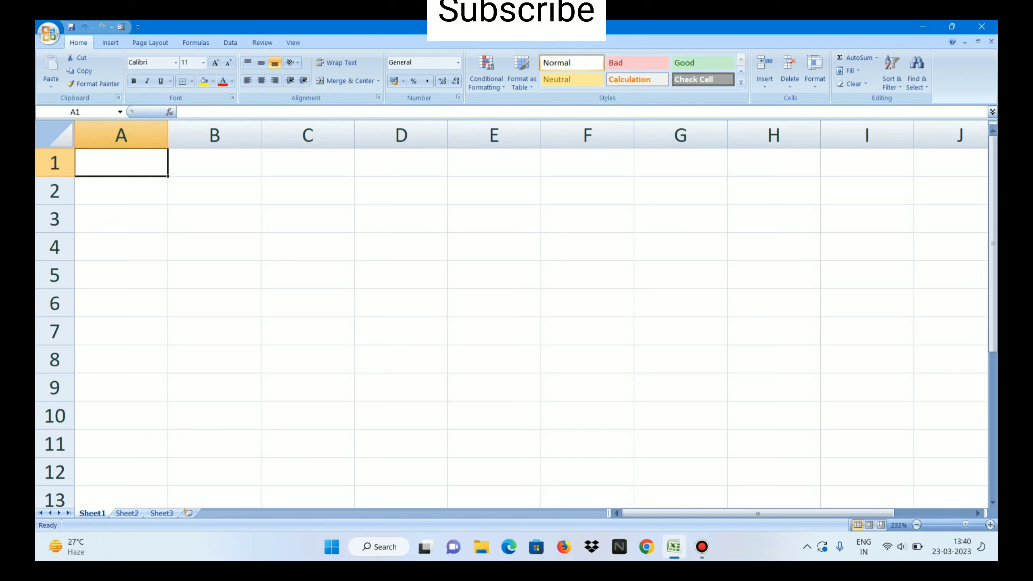
{"action": "left_click", "coordinate": [119, 112]}
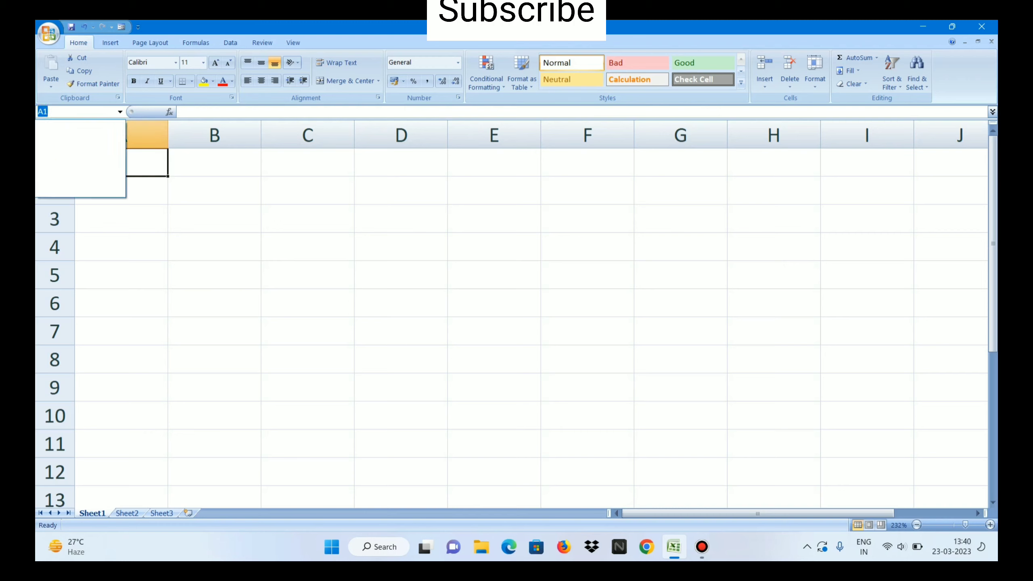
{"action": "key", "text": "Escape"}
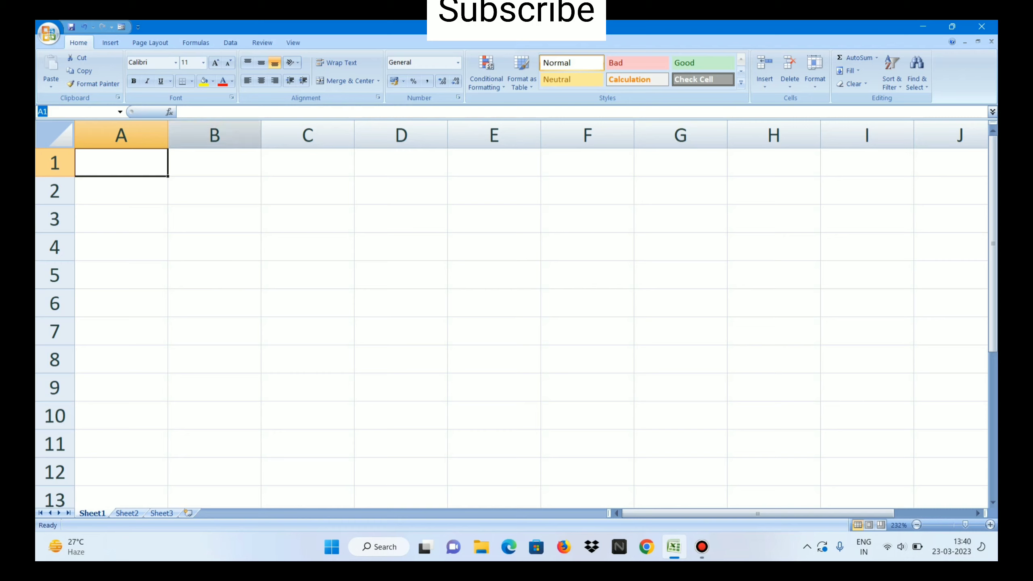
{"action": "left_click", "coordinate": [214, 219]}
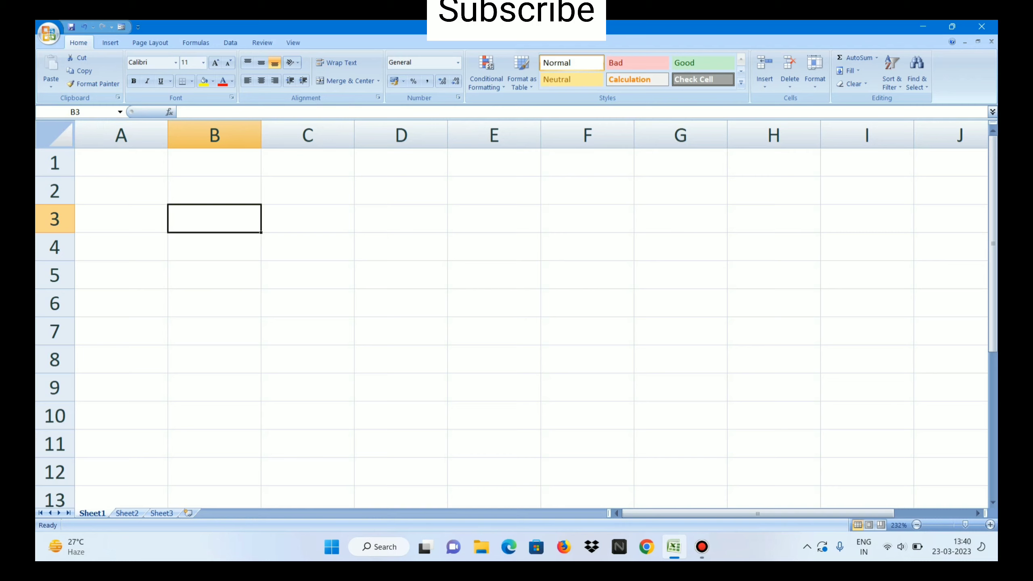
{"action": "left_click", "coordinate": [214, 247]}
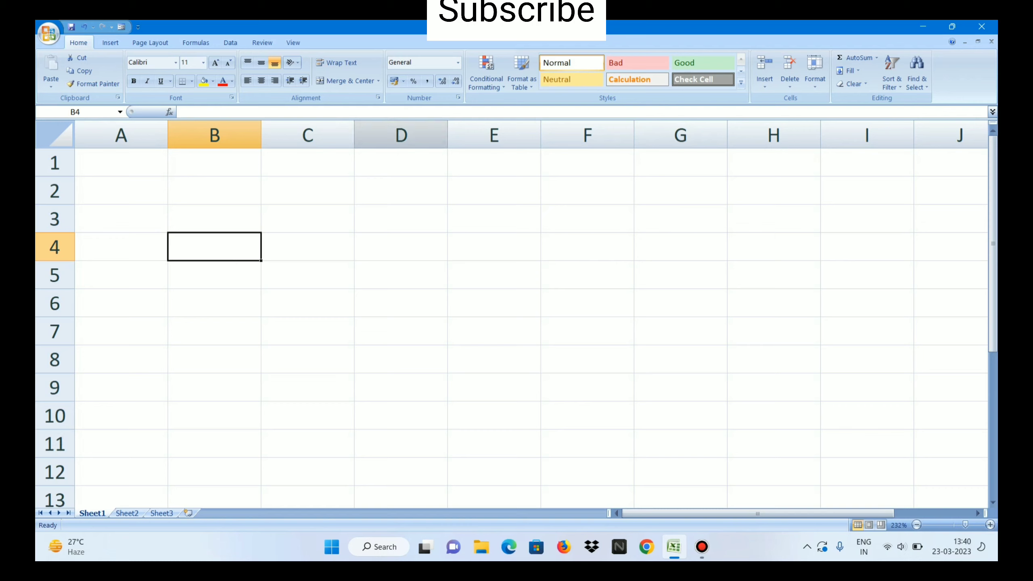
{"action": "left_click", "coordinate": [121, 162]}
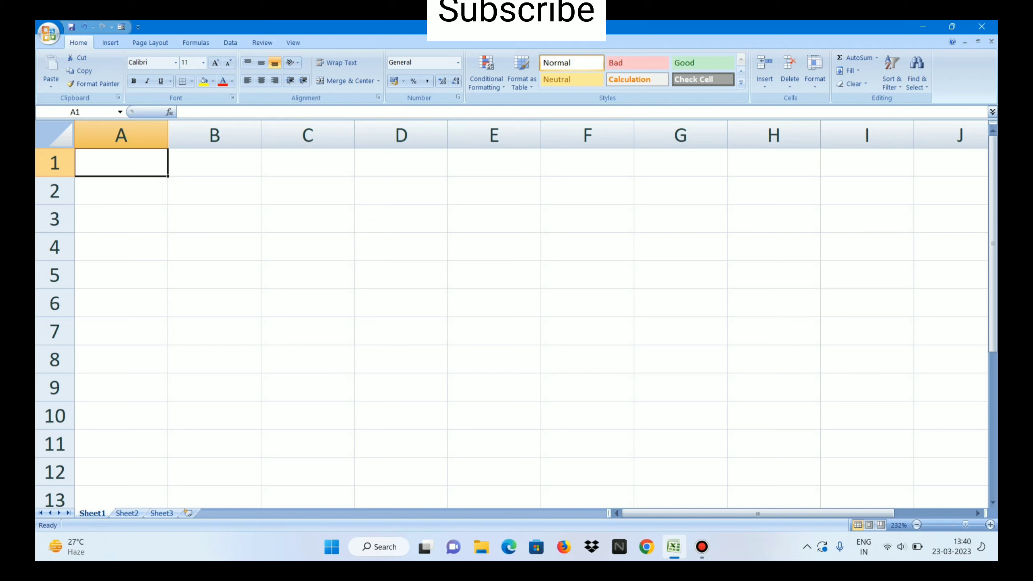
Step: Jump to the sheet's last row and last column XFD, return to A1, and select B1
{"action": "key", "text": "ctrl+Down"}
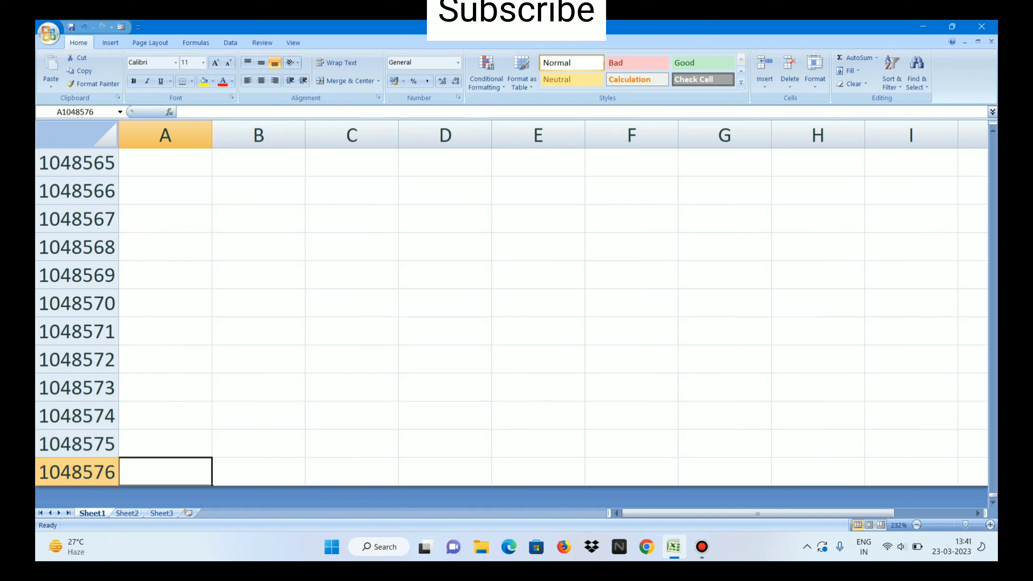
{"action": "key", "text": "ctrl+Up"}
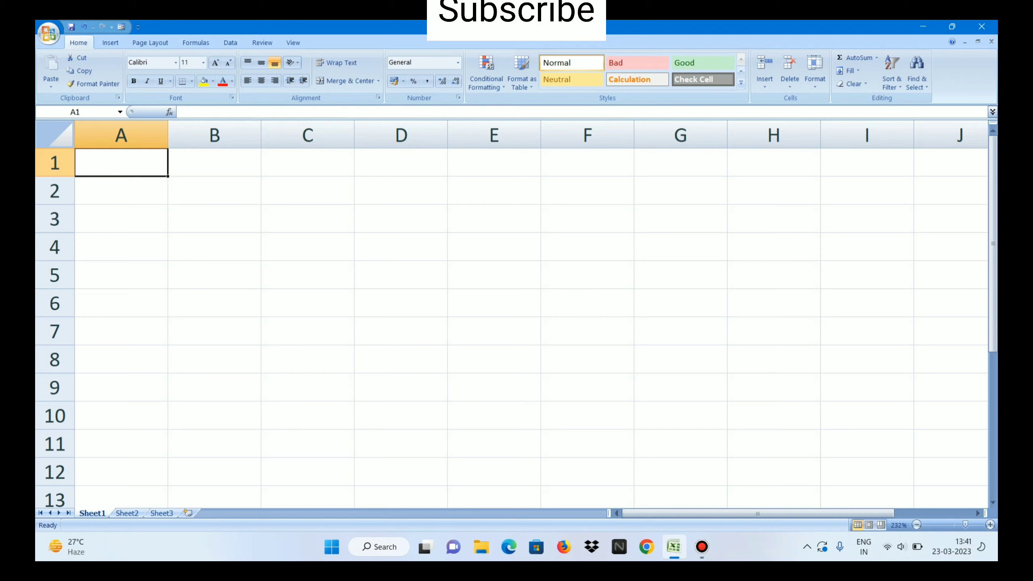
{"action": "key", "text": "ctrl+Right"}
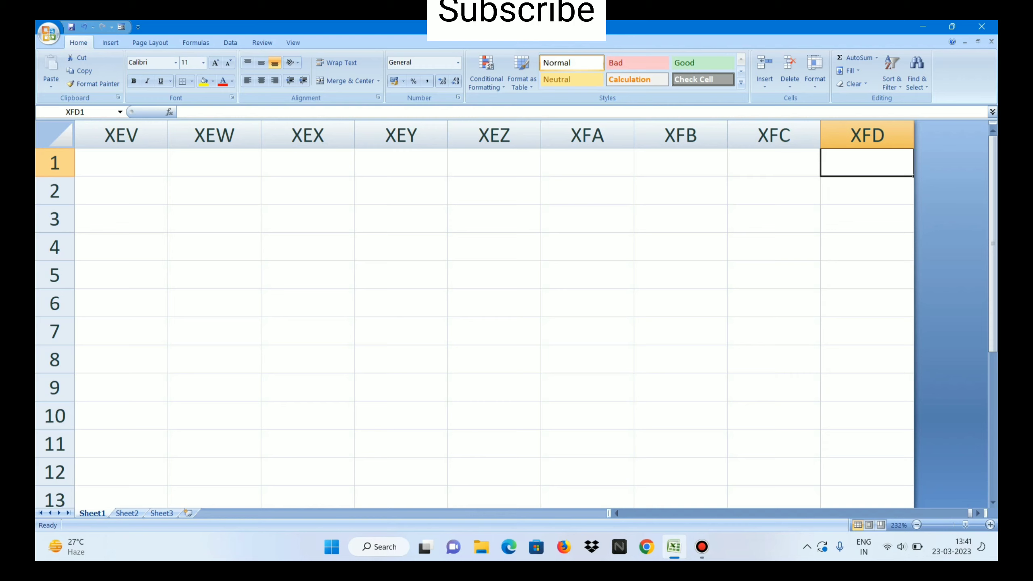
{"action": "key", "text": "ctrl+Left"}
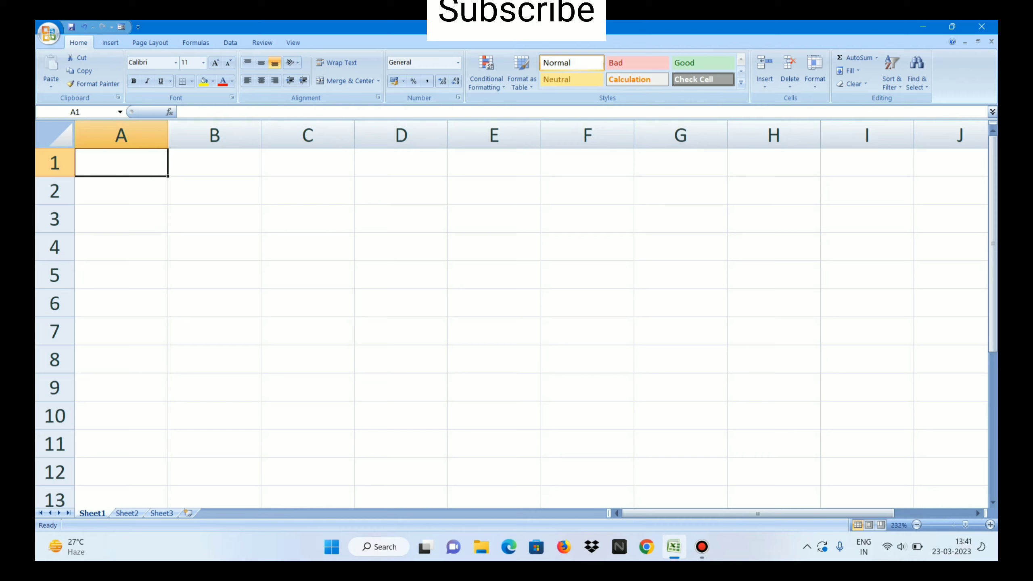
{"action": "left_click", "coordinate": [214, 162]}
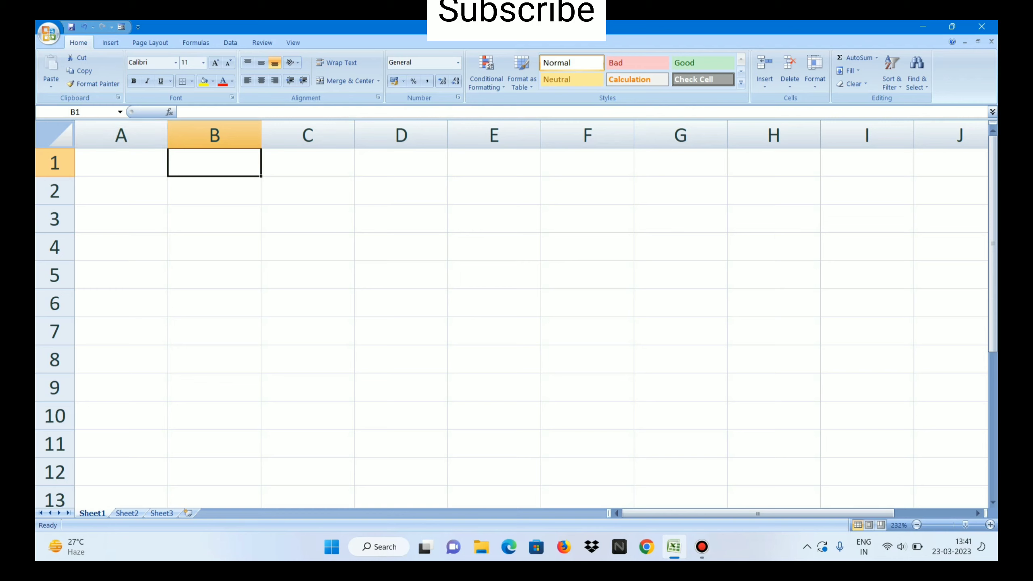
Step: Jump to cell B3 via the Name Box, then select A5 and edit it in the formula bar
{"action": "left_click", "coordinate": [120, 111]}
{"action": "left_click", "coordinate": [120, 112]}
{"action": "type", "text": "B3"}
{"action": "key", "text": "Return"}
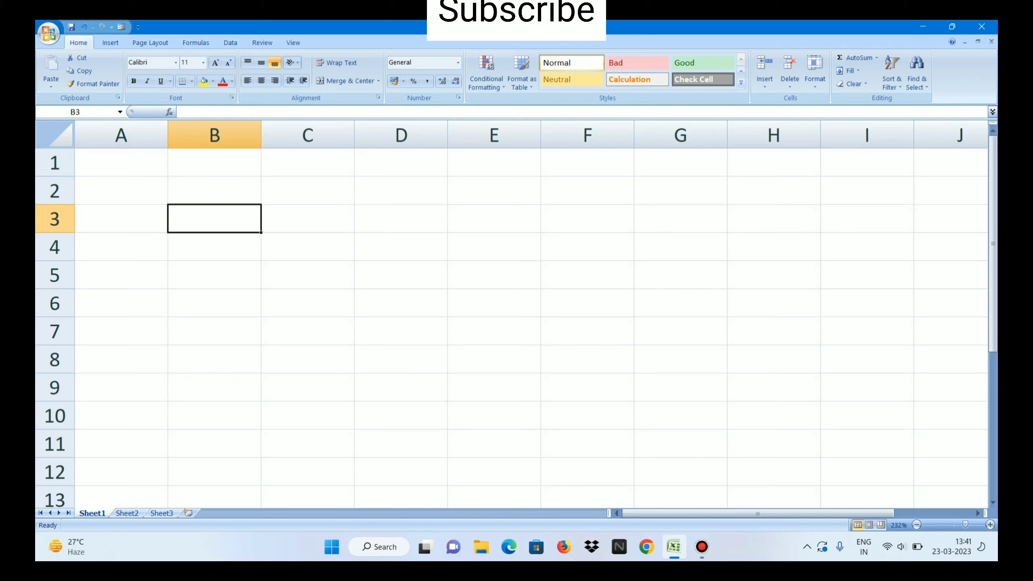
{"action": "left_click", "coordinate": [121, 274]}
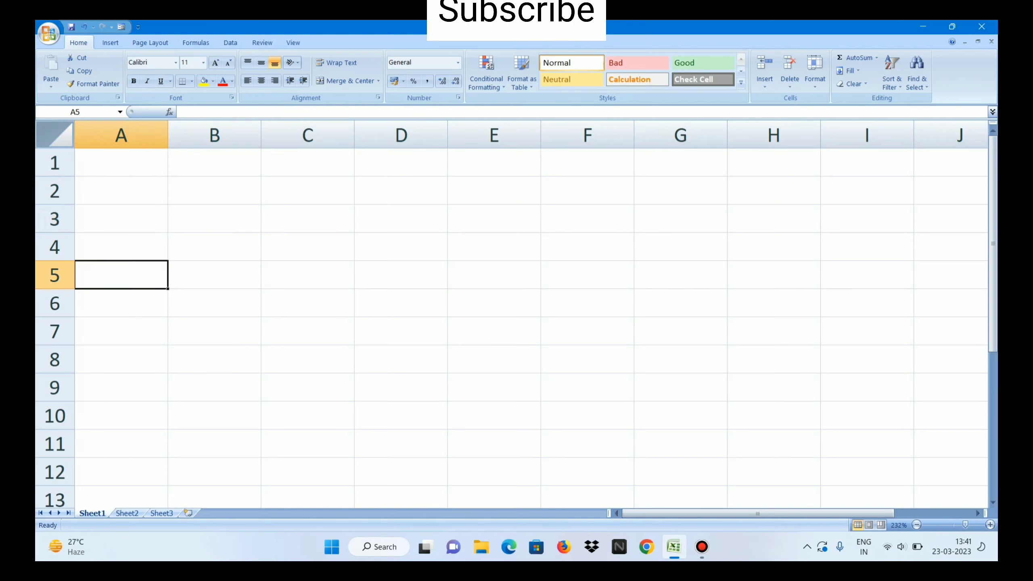
{"action": "left_click", "coordinate": [181, 112]}
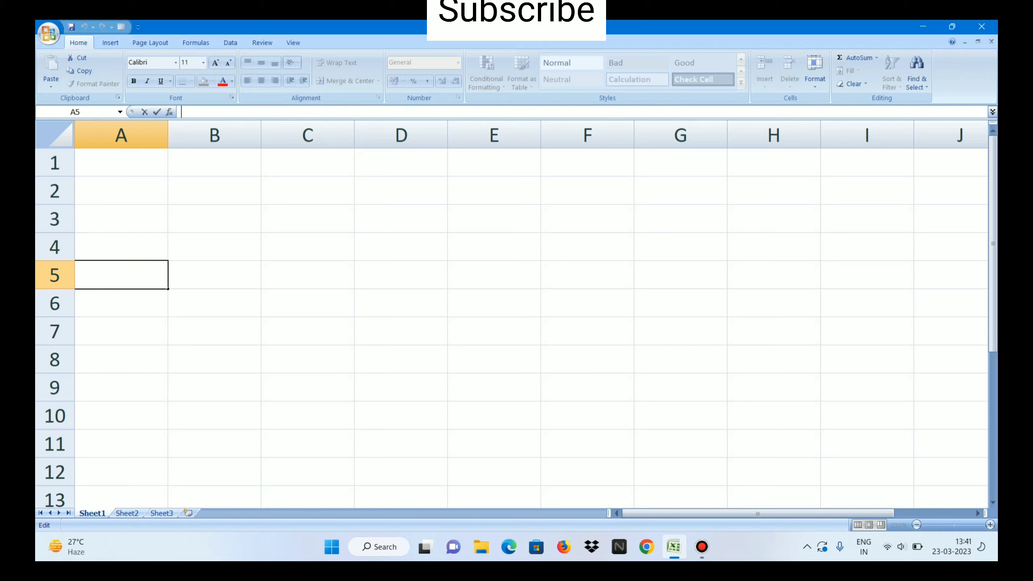
Step: Enter the formula =SUM(A4:A11) in cell B4
{"action": "left_click", "coordinate": [214, 246]}
{"action": "type", "text": "="}
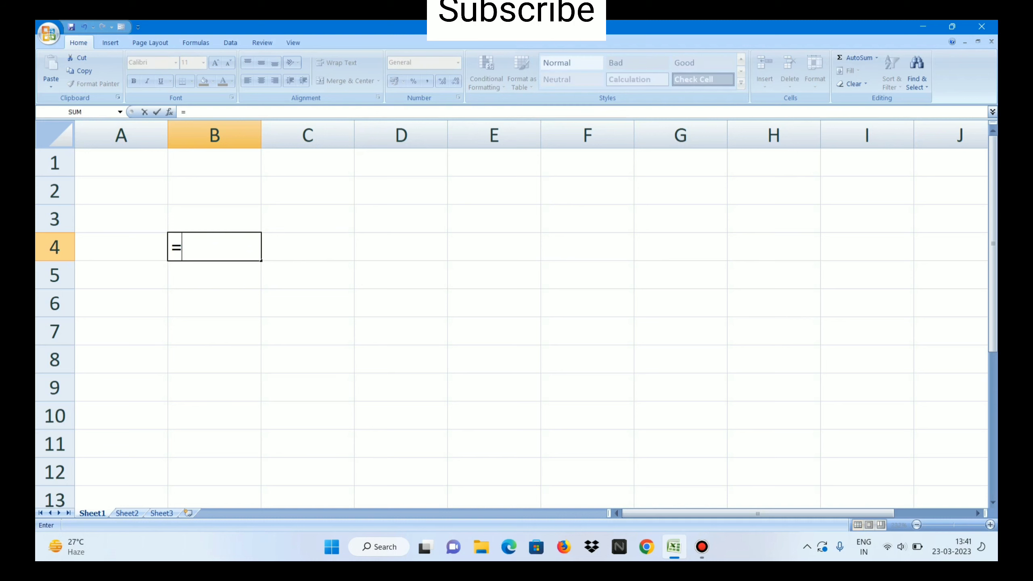
{"action": "type", "text": "sum"}
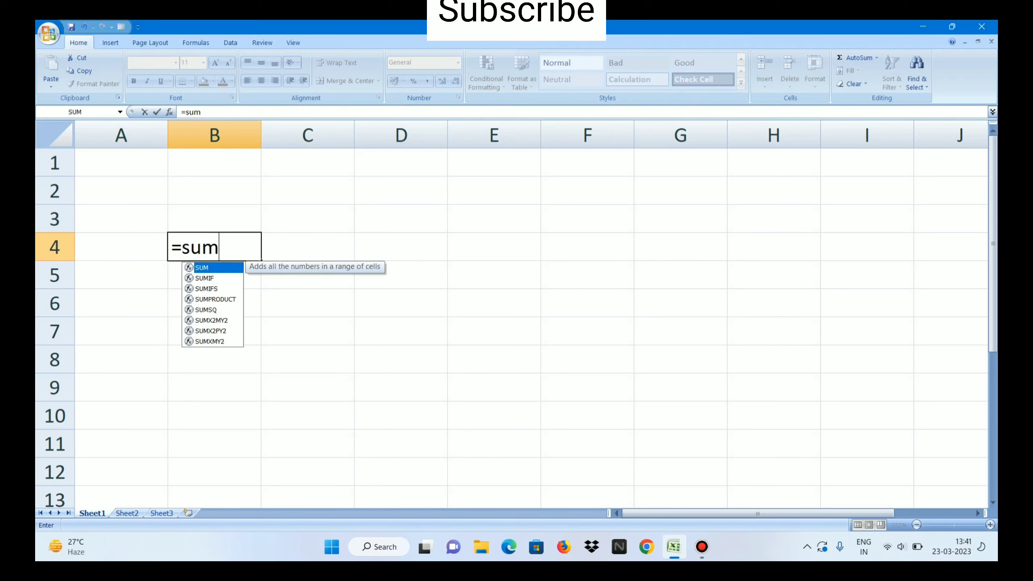
{"action": "key", "text": "Tab"}
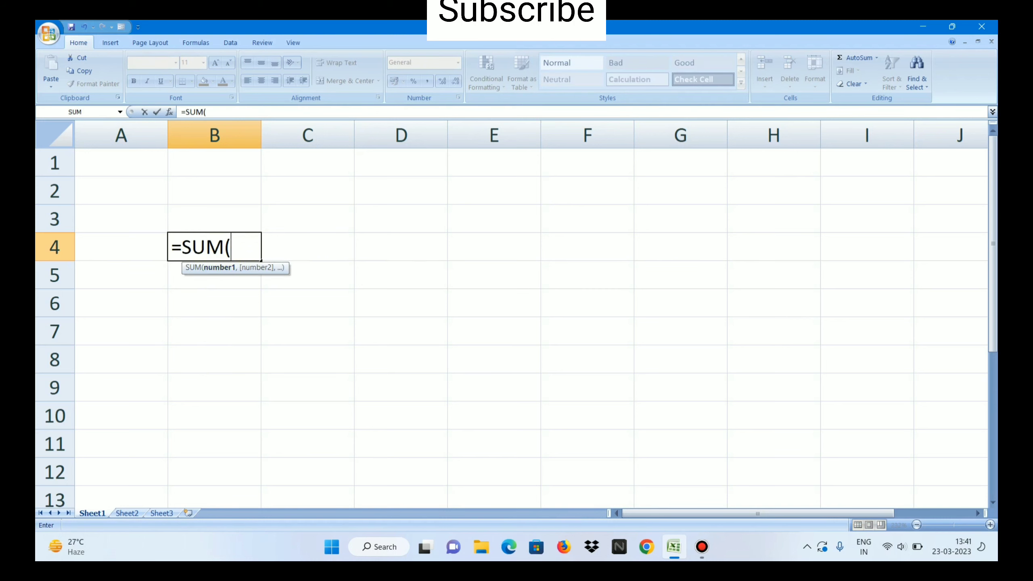
{"action": "left_click", "coordinate": [121, 247]}
{"action": "left_click_drag", "start_coordinate": [121, 247], "coordinate": [121, 443]}
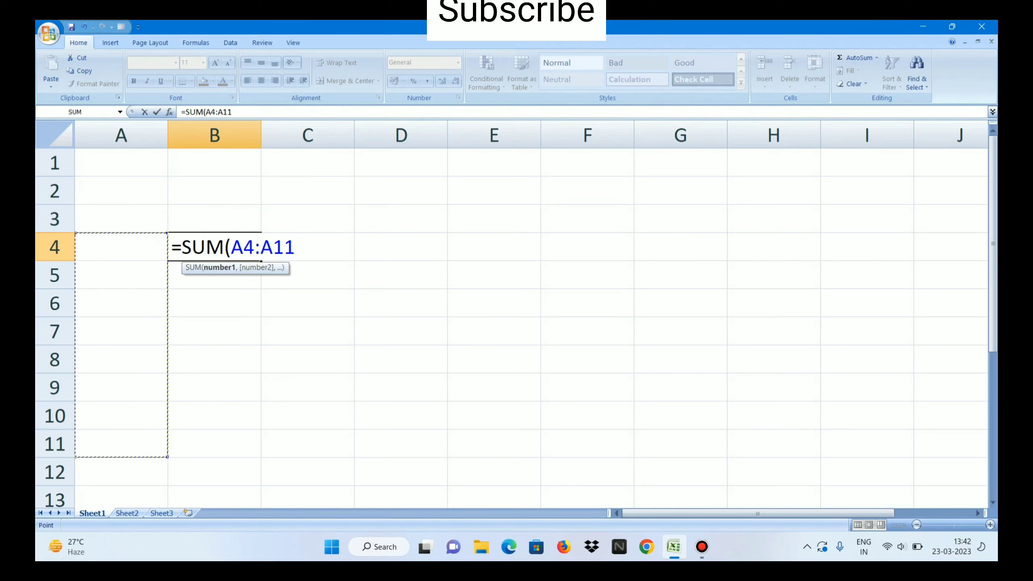
{"action": "type", "text": ")"}
{"action": "key", "text": "Return"}
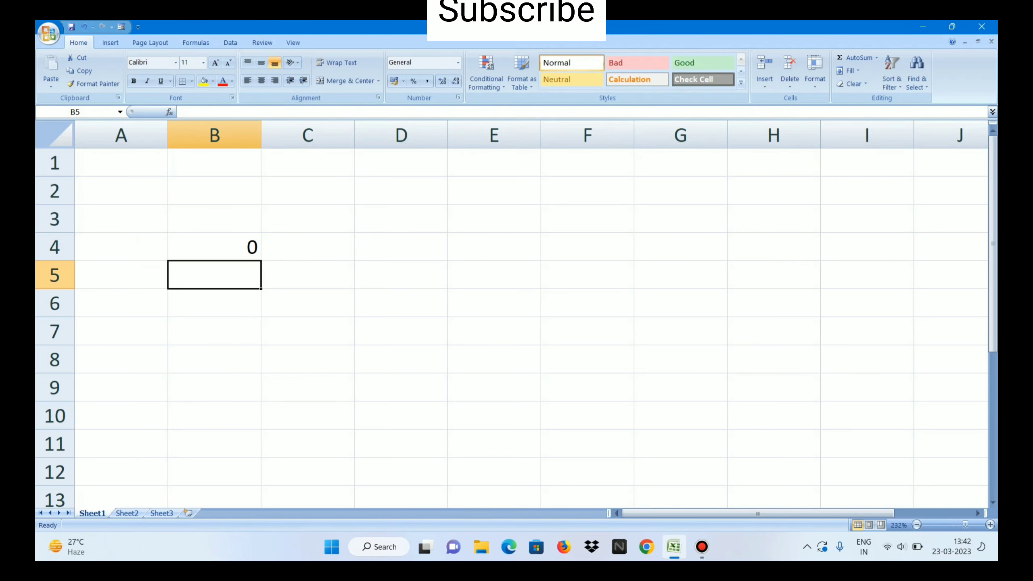
Step: Edit B4's SUM formula in the formula bar, then undo twice to leave B4 empty
{"action": "left_click", "coordinate": [214, 247]}
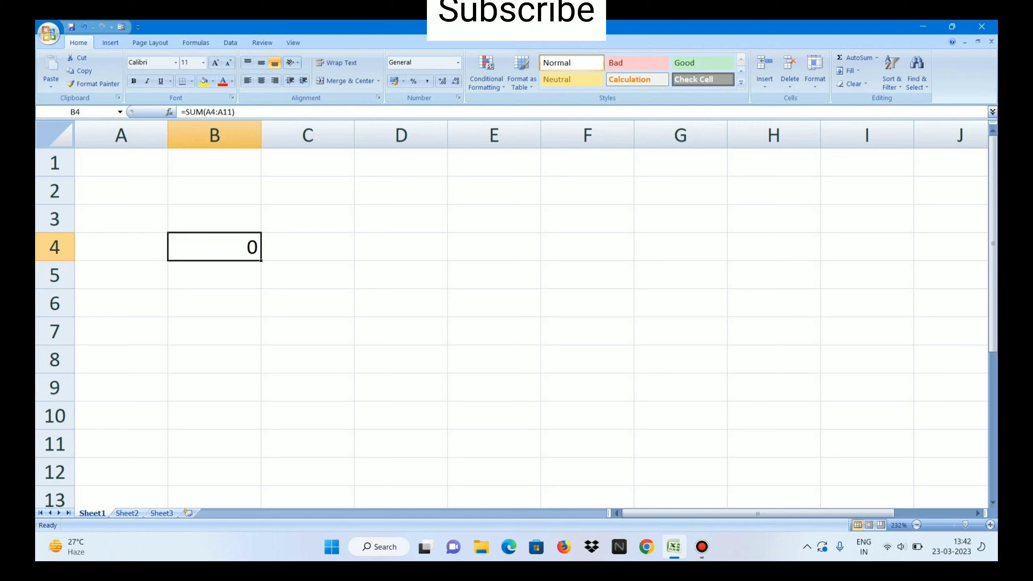
{"action": "left_click_drag", "start_coordinate": [235, 112], "coordinate": [181, 111]}
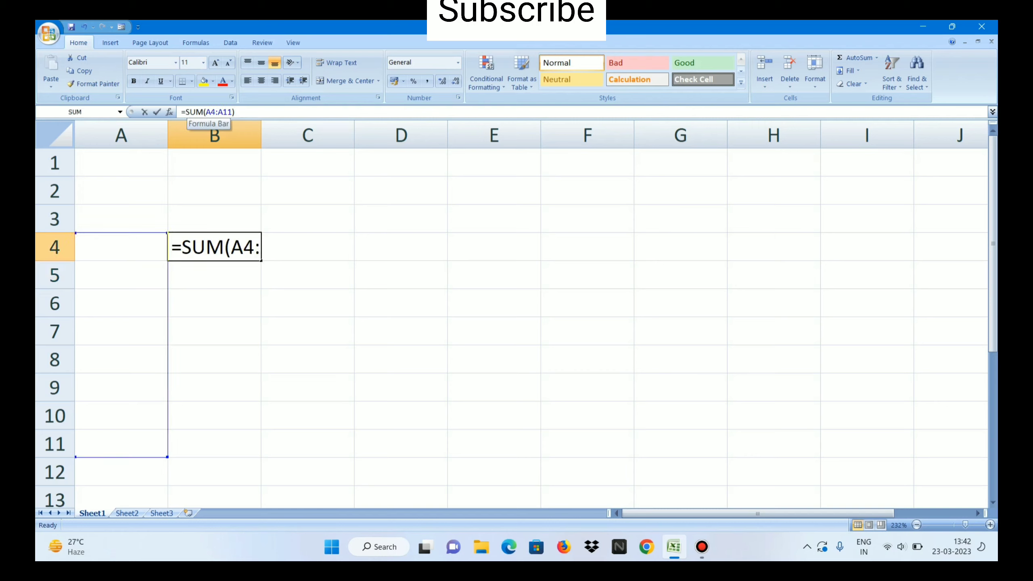
{"action": "left_click", "coordinate": [235, 112]}
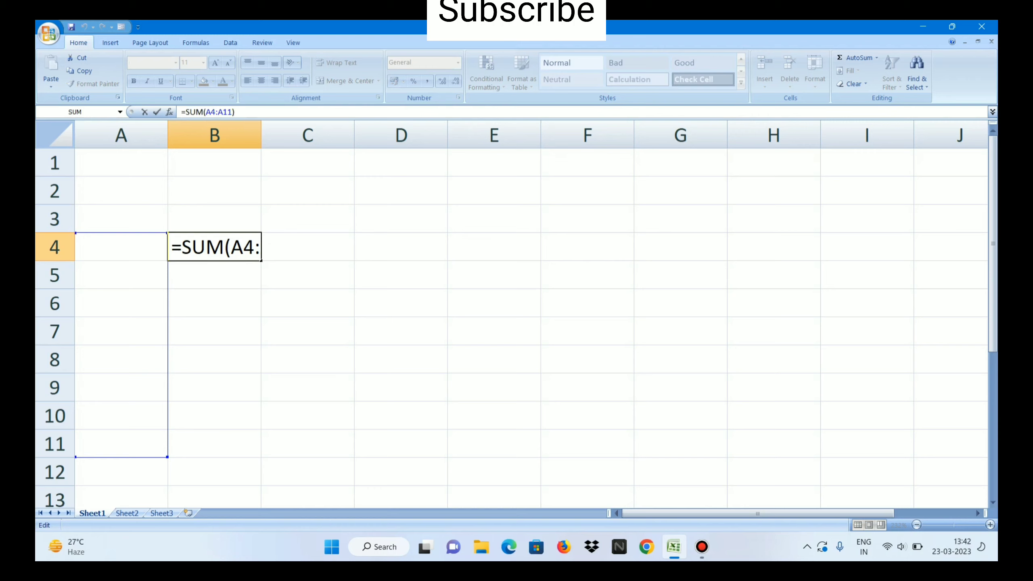
{"action": "key", "text": "End"}
{"action": "key", "text": "Return"}
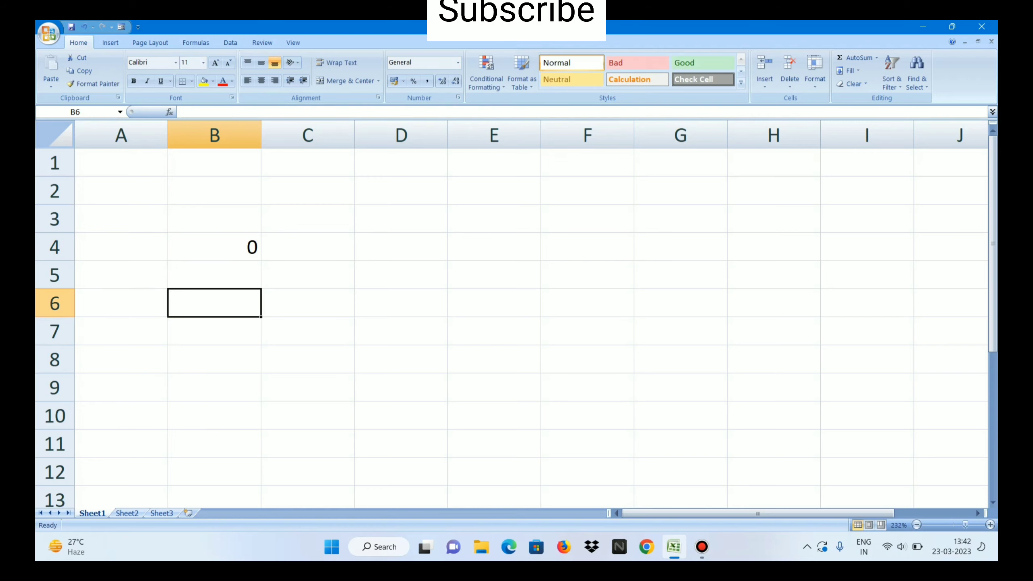
{"action": "key", "text": "ctrl+z"}
{"action": "key", "text": "ctrl+z"}
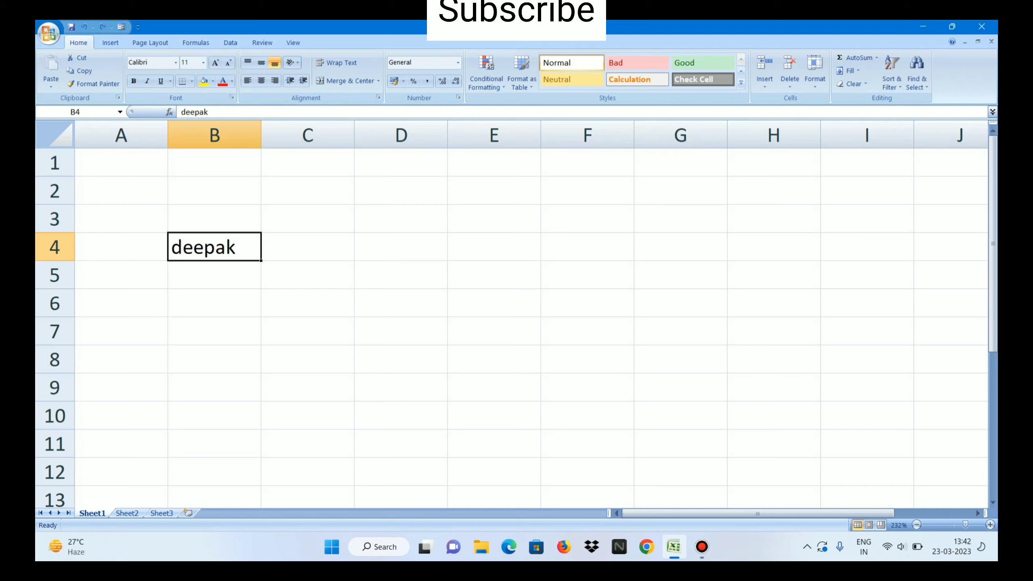
{"action": "key", "text": "Return"}
{"action": "key", "text": "ctrl+z"}
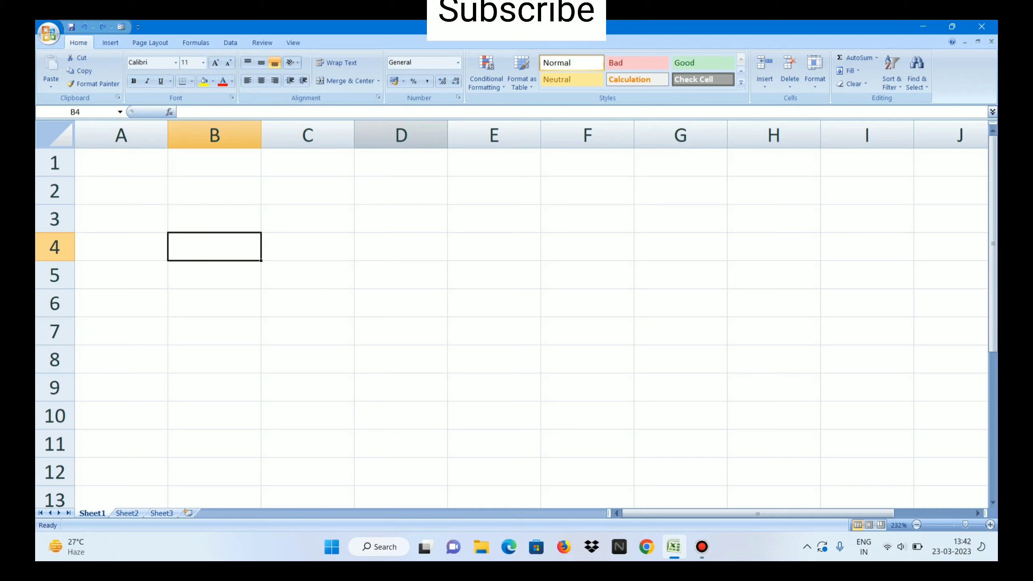
{"action": "left_click", "coordinate": [121, 190]}
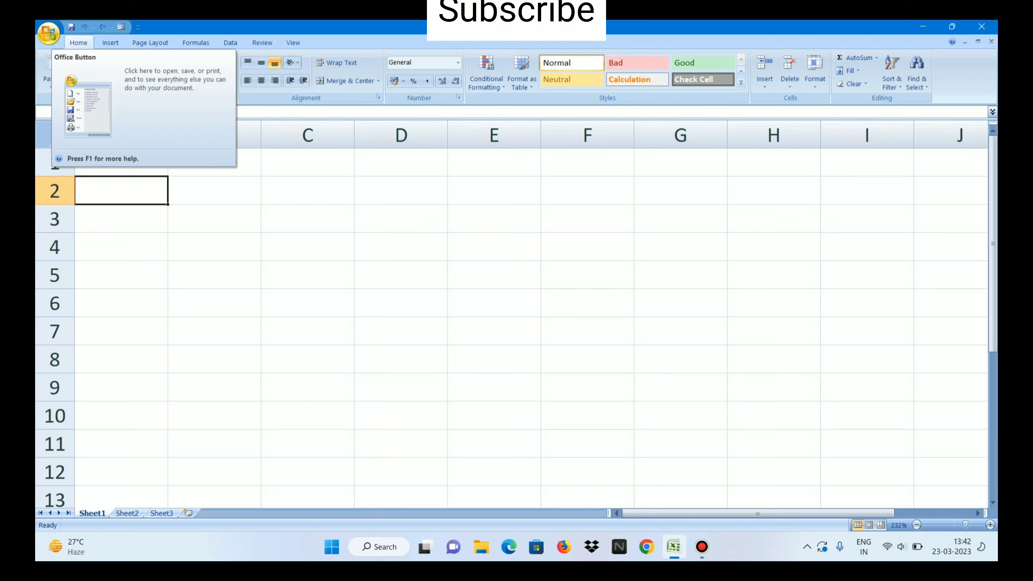
{"action": "left_click", "coordinate": [48, 33]}
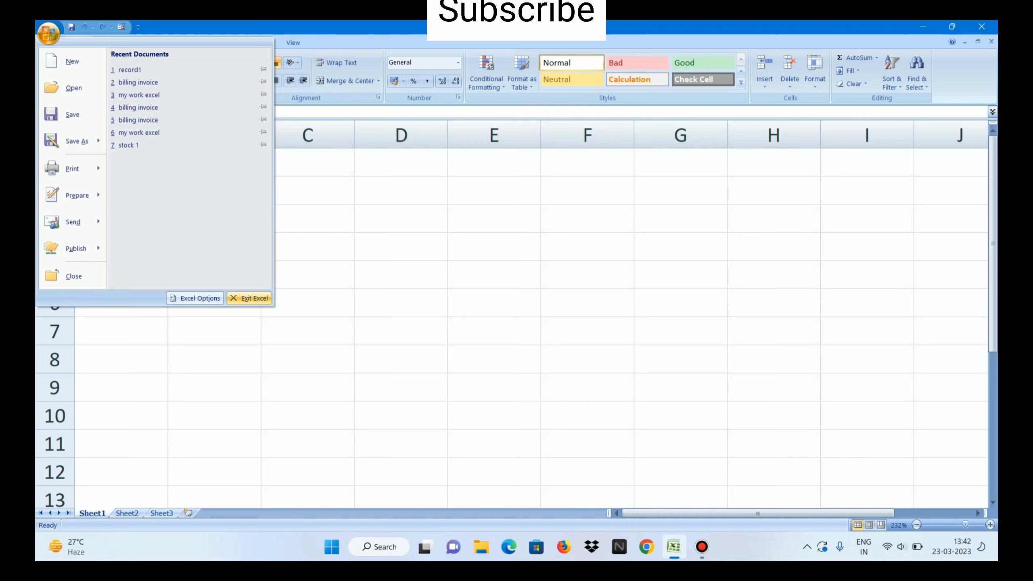
{"action": "left_click", "coordinate": [49, 33]}
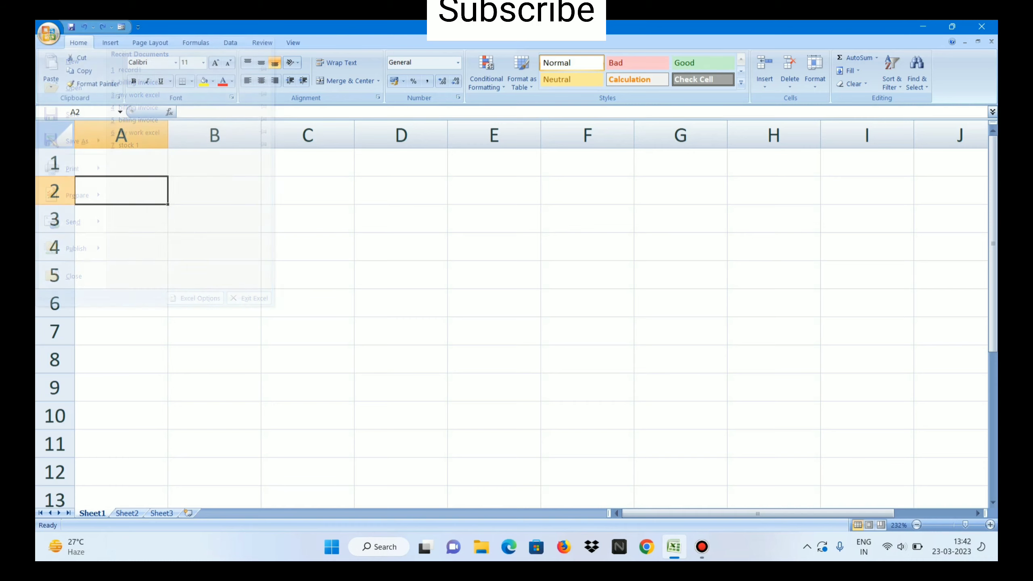
{"action": "left_click", "coordinate": [48, 33]}
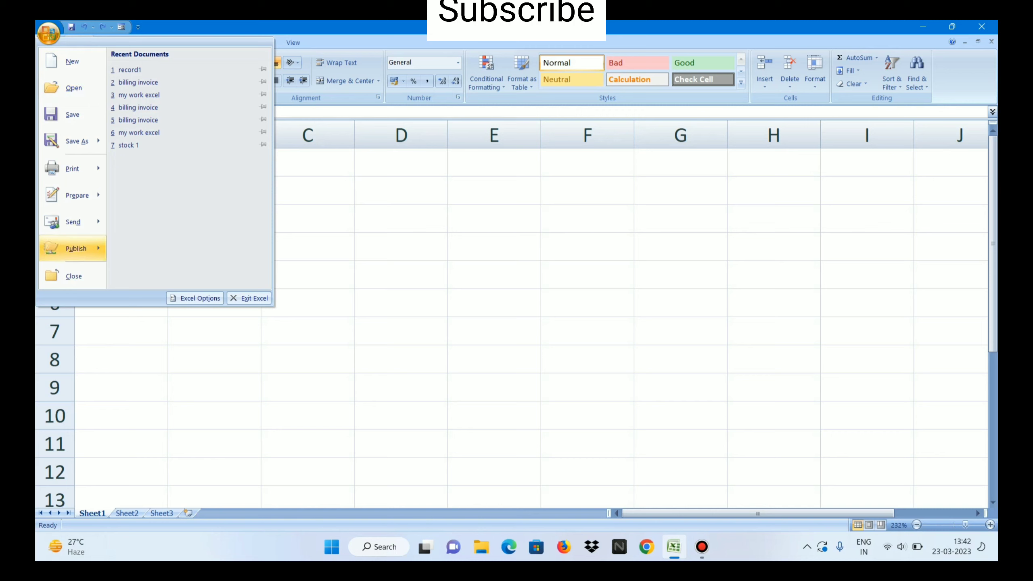
{"action": "key", "text": "Escape"}
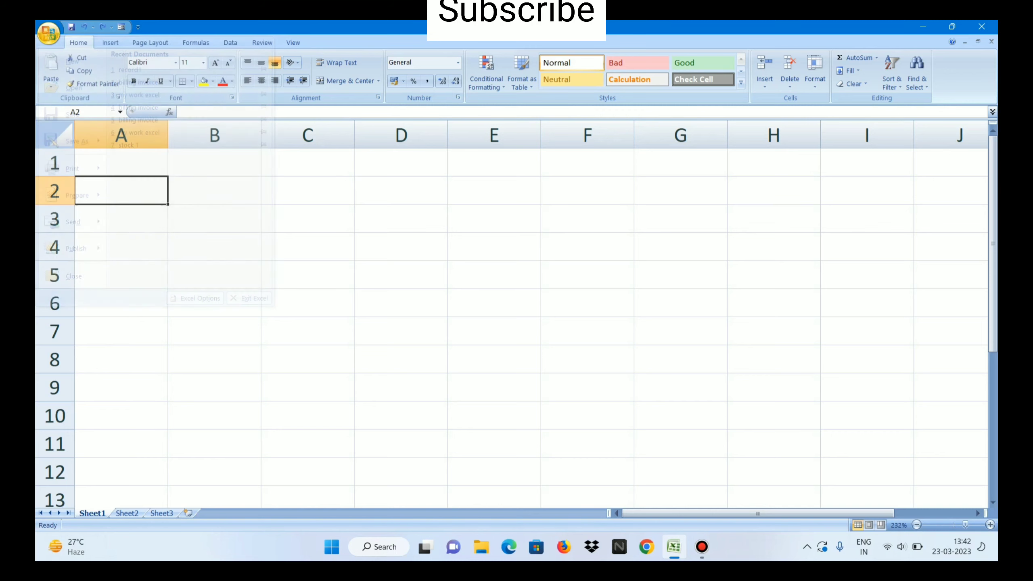
{"action": "key", "text": "alt+f"}
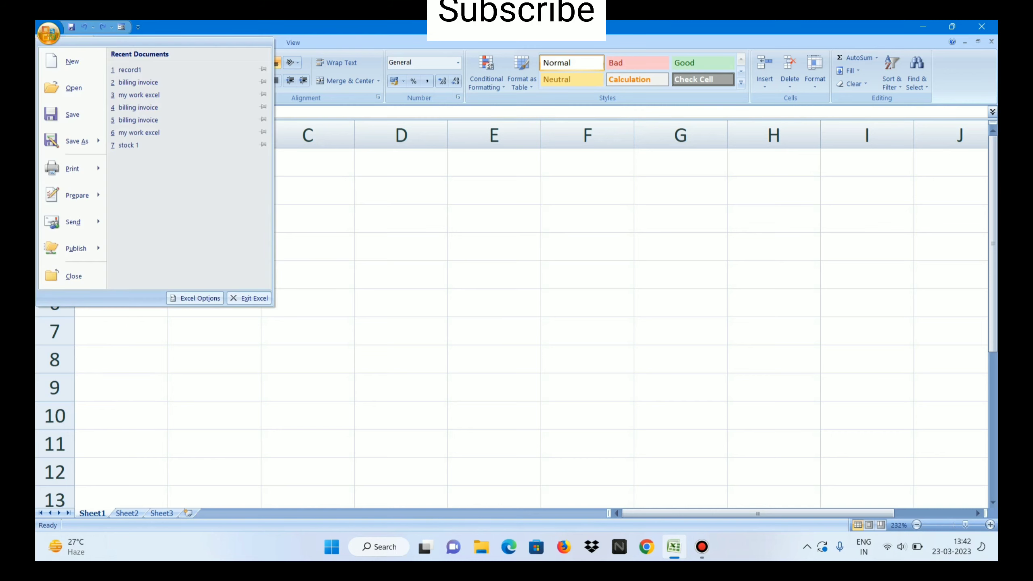
{"action": "key", "text": "Escape"}
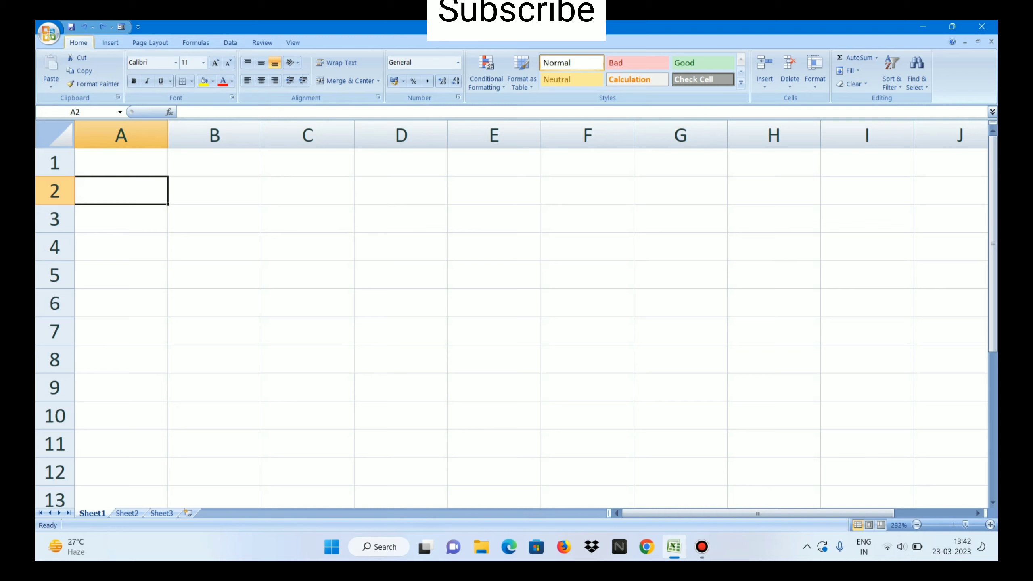
{"action": "left_click", "coordinate": [110, 43]}
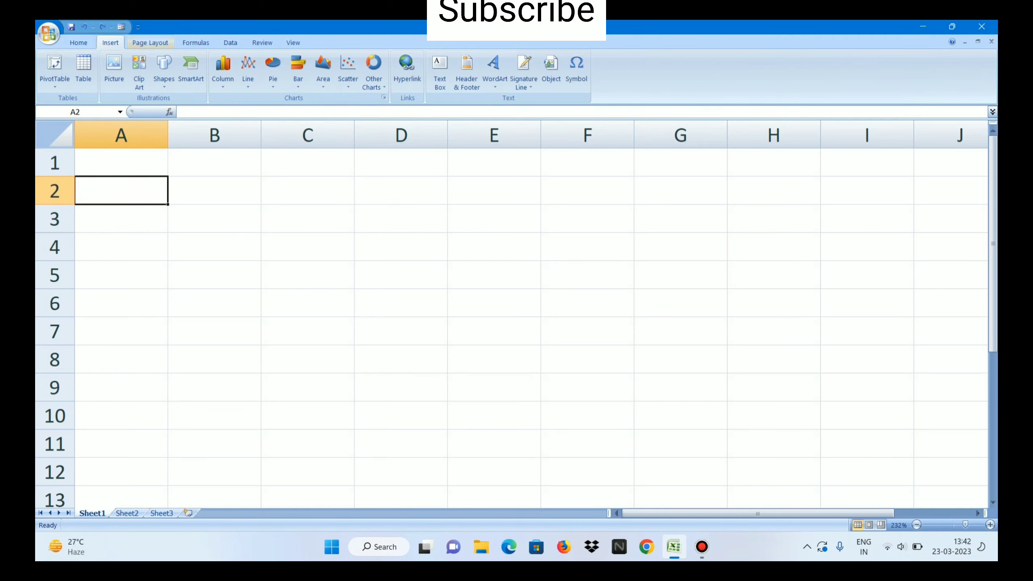
{"action": "left_click", "coordinate": [150, 42]}
{"action": "left_click", "coordinate": [196, 43]}
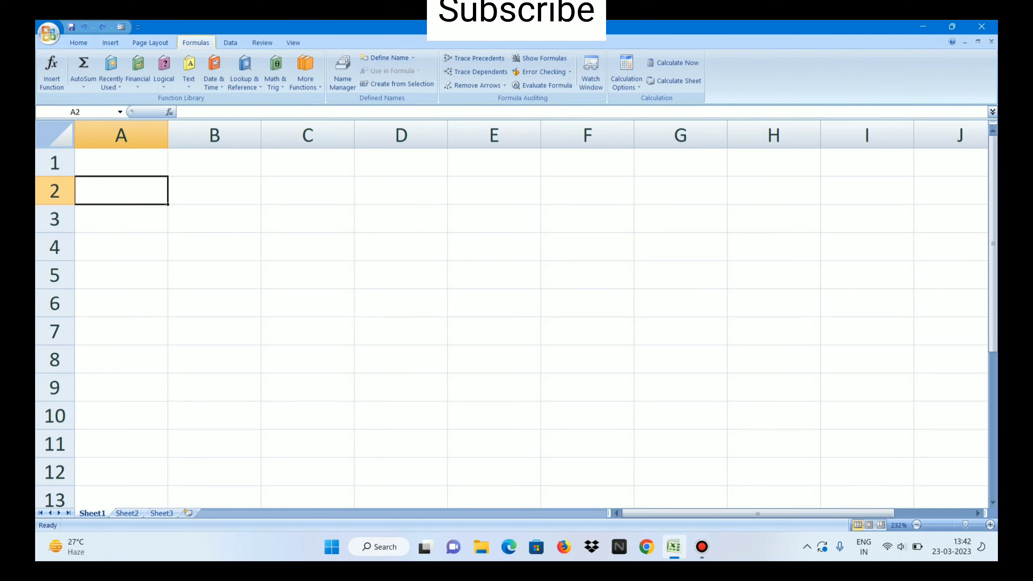
{"action": "left_click", "coordinate": [230, 42]}
{"action": "left_click", "coordinate": [262, 42]}
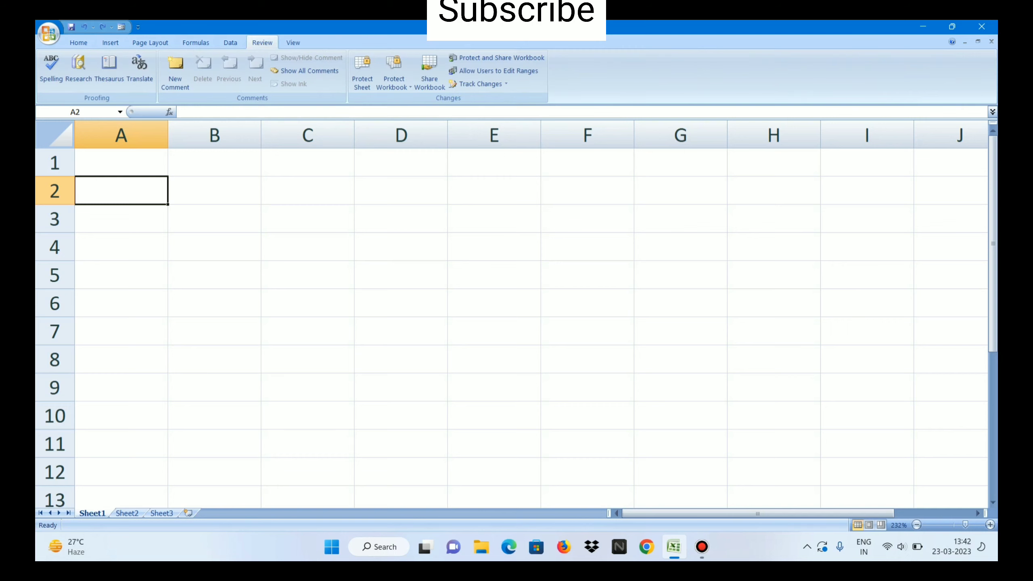
{"action": "left_click", "coordinate": [293, 43]}
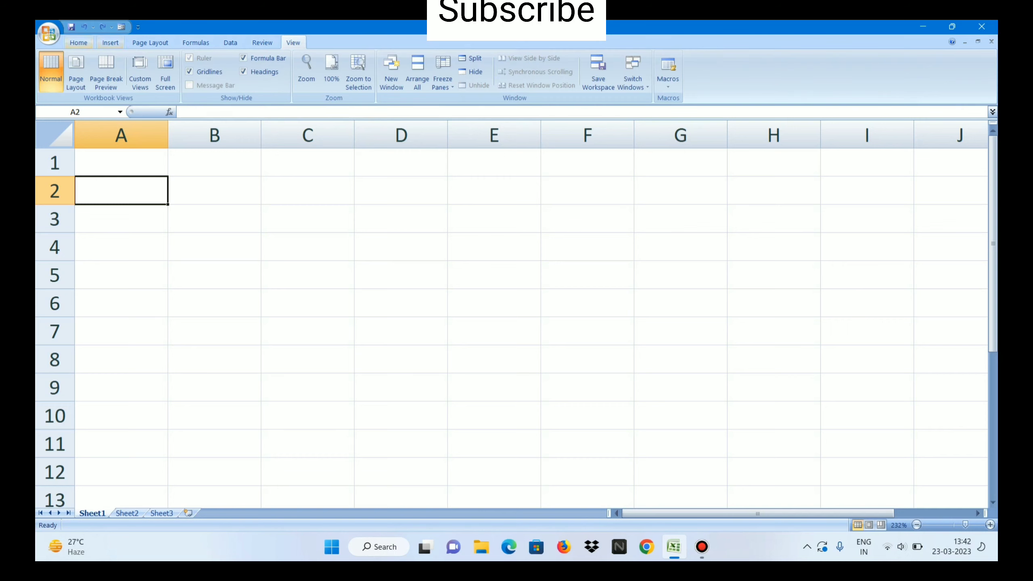
{"action": "left_click", "coordinate": [79, 42]}
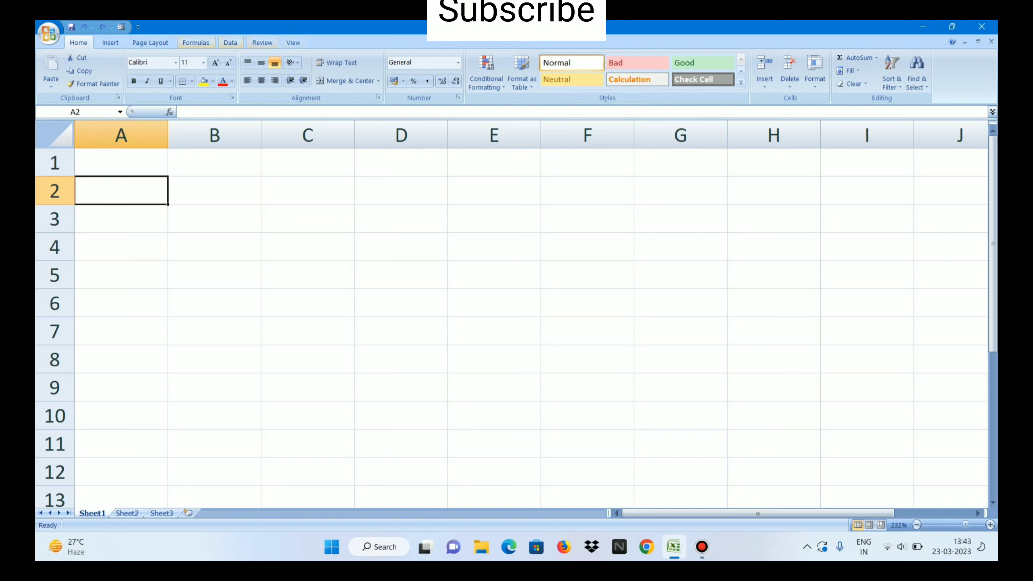
{"action": "left_click", "coordinate": [110, 43]}
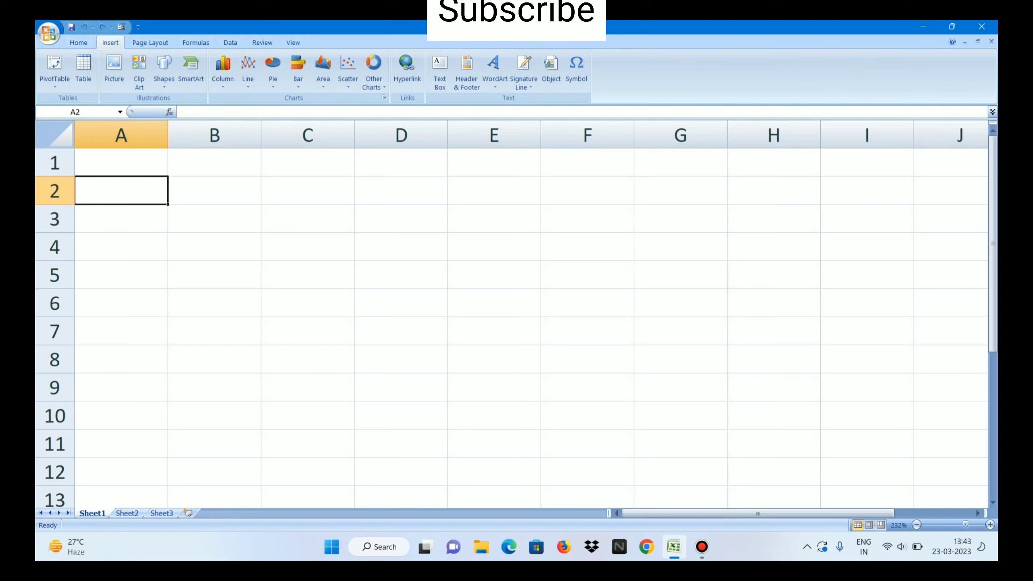
{"action": "left_click", "coordinate": [78, 42]}
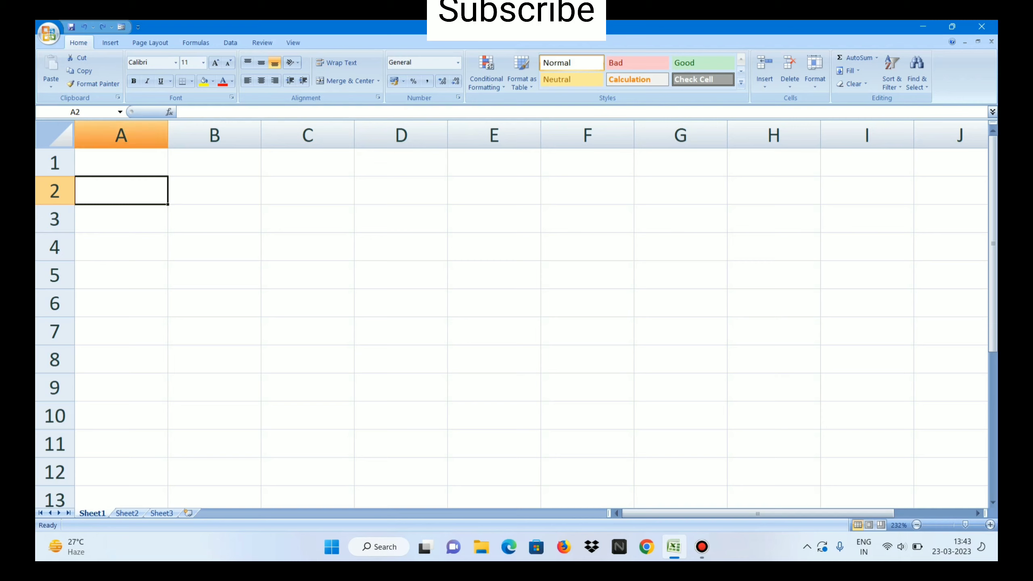
Step: Type 'deuwhfuwirfbibwgbgr' into cell A1 and reselect A1
{"action": "left_click", "coordinate": [121, 162]}
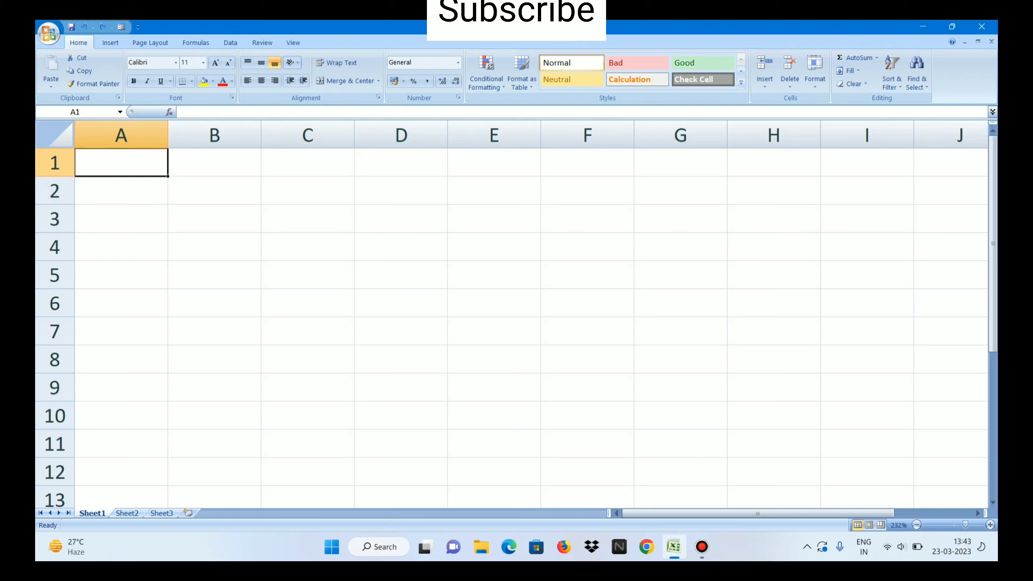
{"action": "type", "text": "deuwhfuwirfb"}
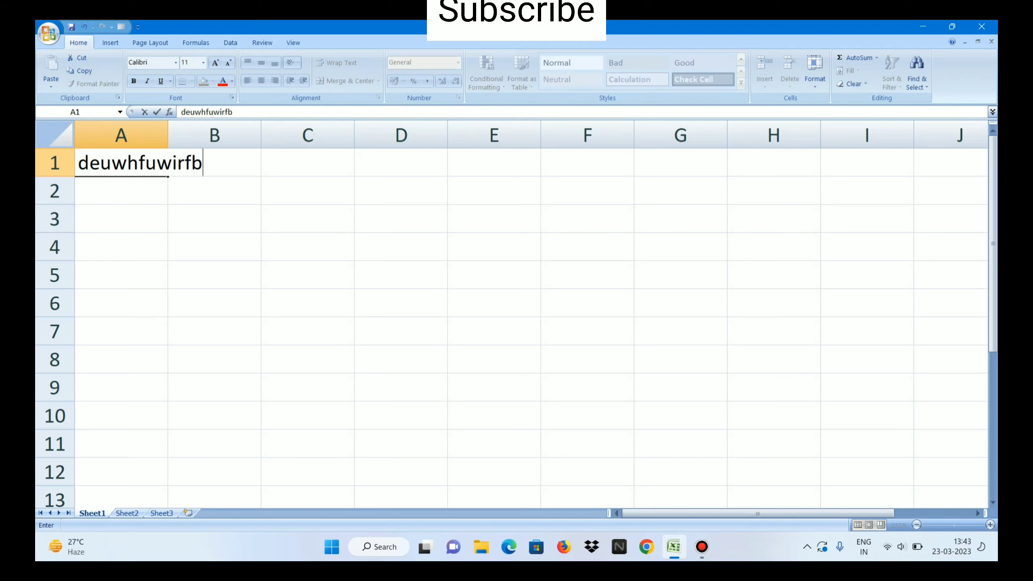
{"action": "type", "text": "ibwgbgr"}
{"action": "key", "text": "Return"}
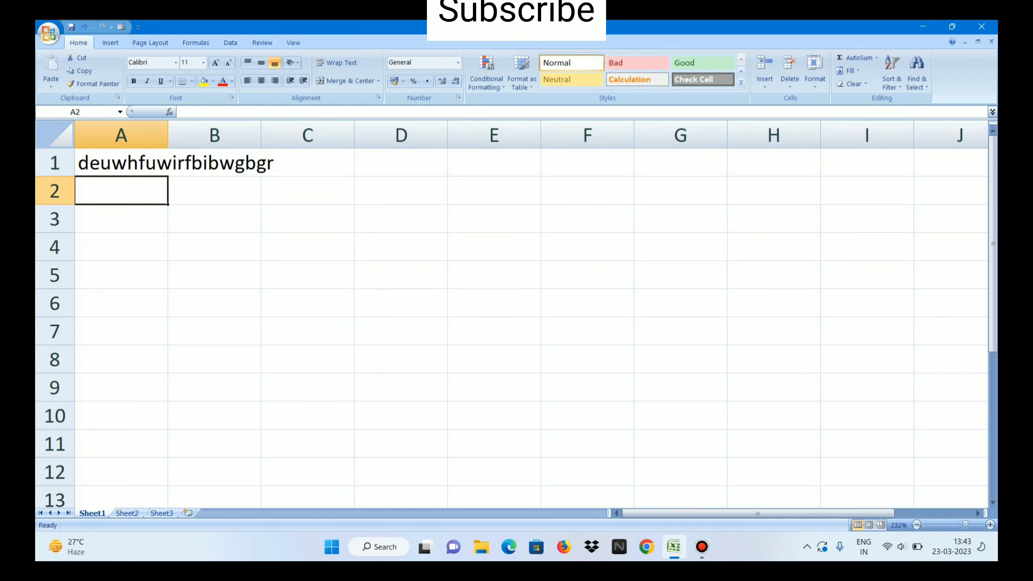
{"action": "left_click_drag", "start_coordinate": [122, 163], "coordinate": [261, 167]}
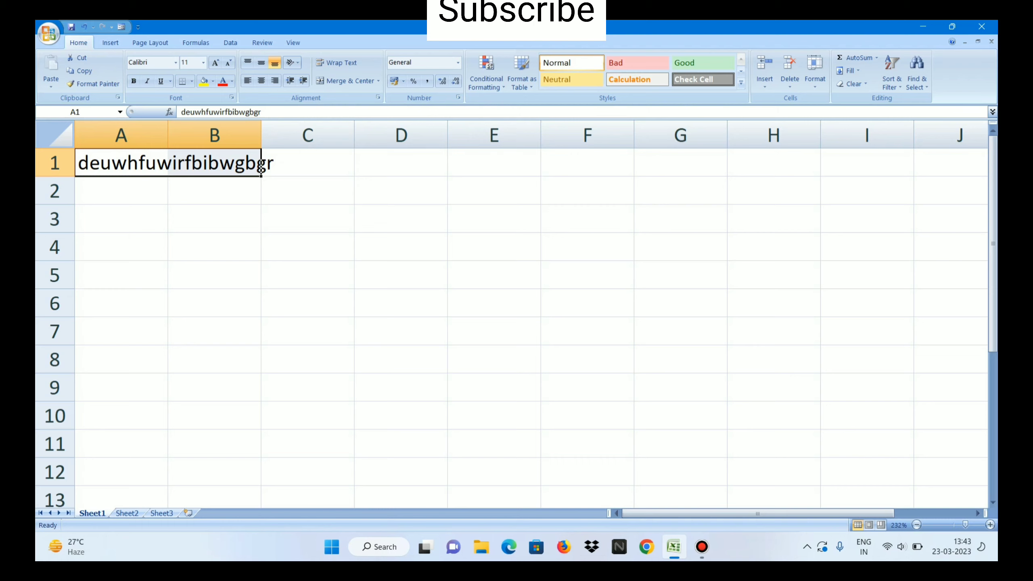
{"action": "key", "text": "Down"}
{"action": "left_click", "coordinate": [121, 162]}
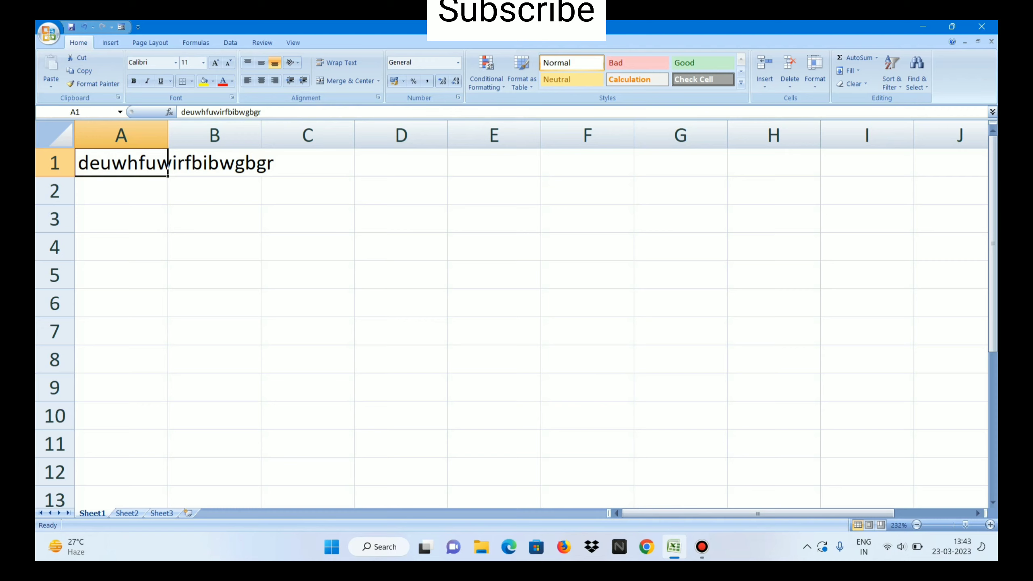
Step: AutoFit column A to the text in A1
{"action": "double_click", "coordinate": [168, 135]}
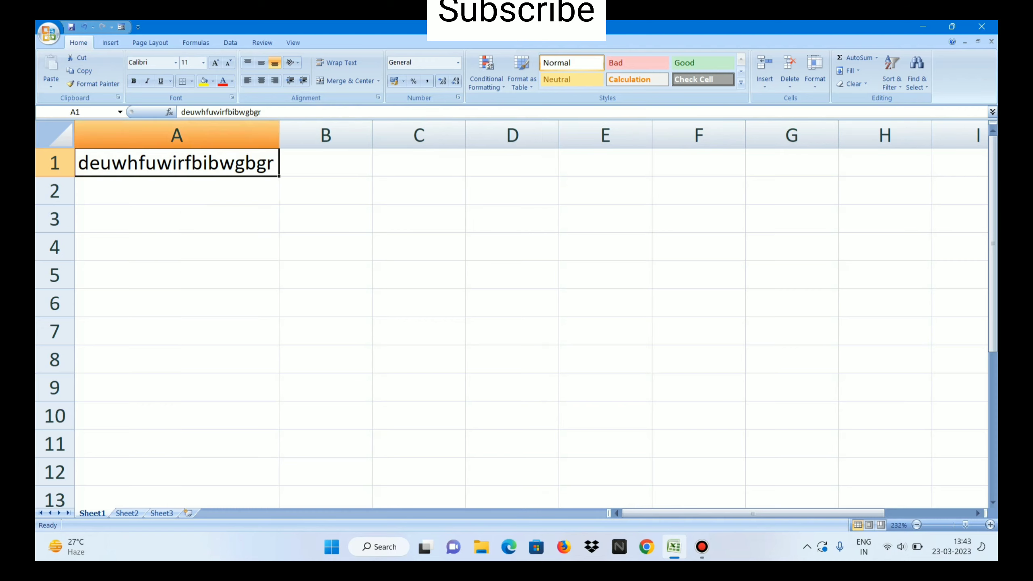
{"action": "left_click", "coordinate": [176, 191]}
{"action": "left_click", "coordinate": [177, 163]}
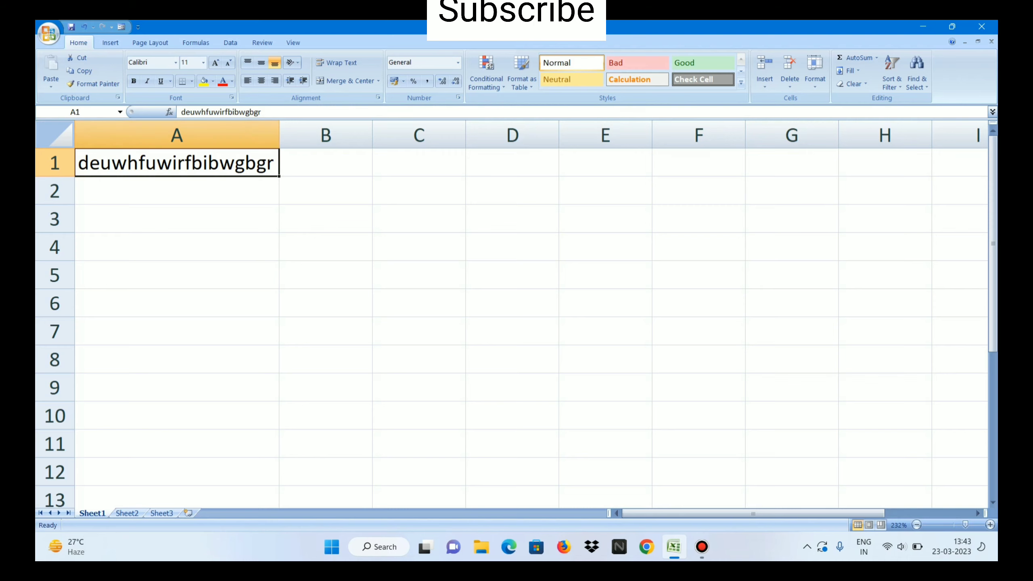
Step: Widen columns A and B and make rows 1–3 taller, then undo the resizing
{"action": "left_click_drag", "start_coordinate": [279, 134], "coordinate": [411, 135]}
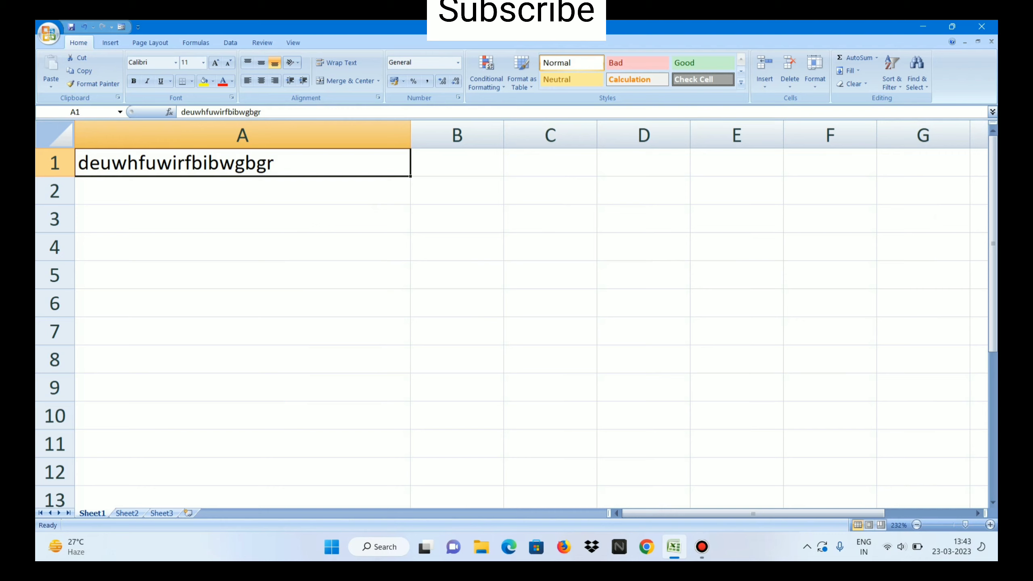
{"action": "left_click_drag", "start_coordinate": [55, 177], "coordinate": [54, 268]}
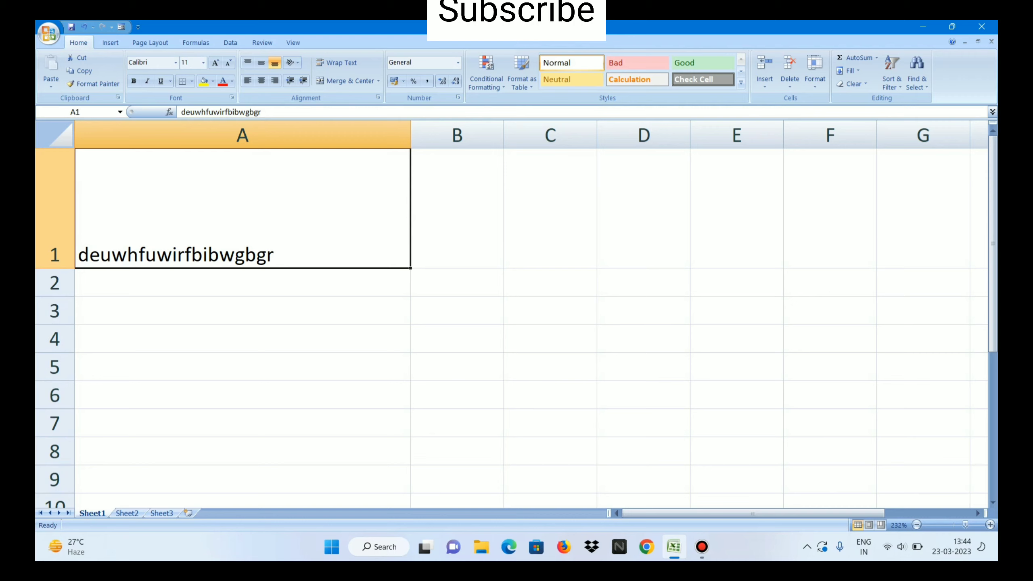
{"action": "left_click_drag", "start_coordinate": [410, 135], "coordinate": [467, 136]}
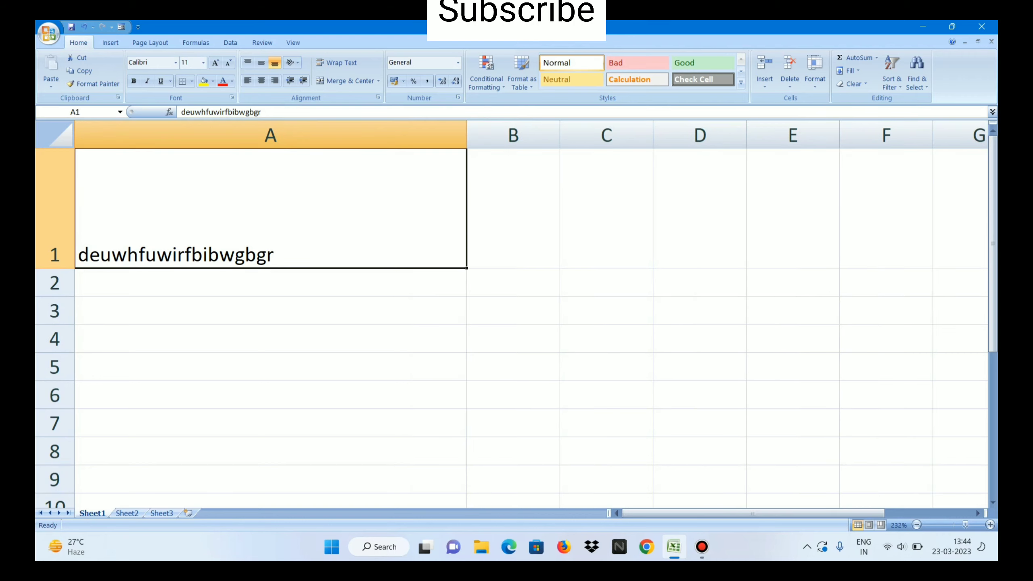
{"action": "left_click_drag", "start_coordinate": [55, 296], "coordinate": [54, 341]}
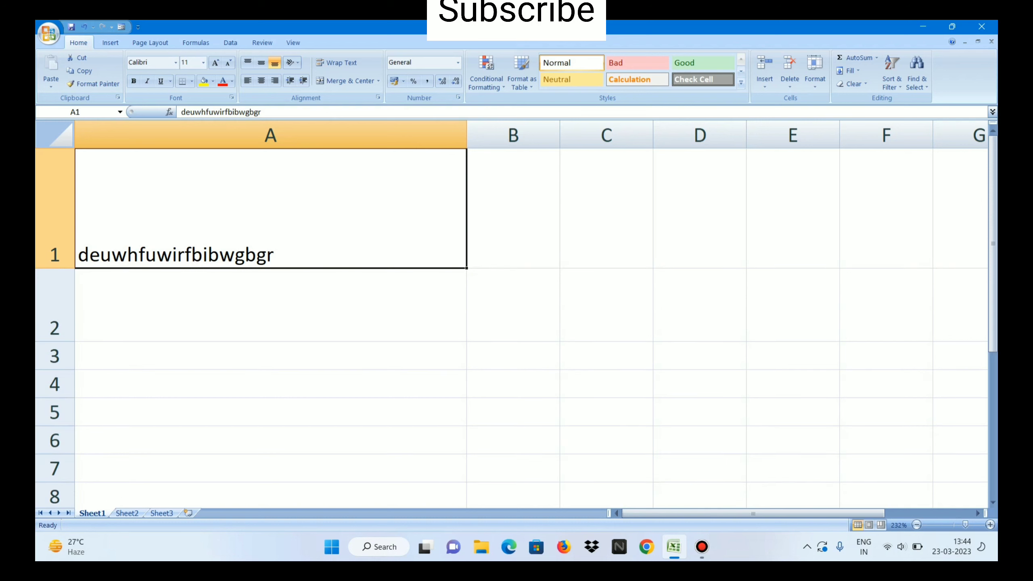
{"action": "left_click_drag", "start_coordinate": [55, 441], "coordinate": [55, 457]}
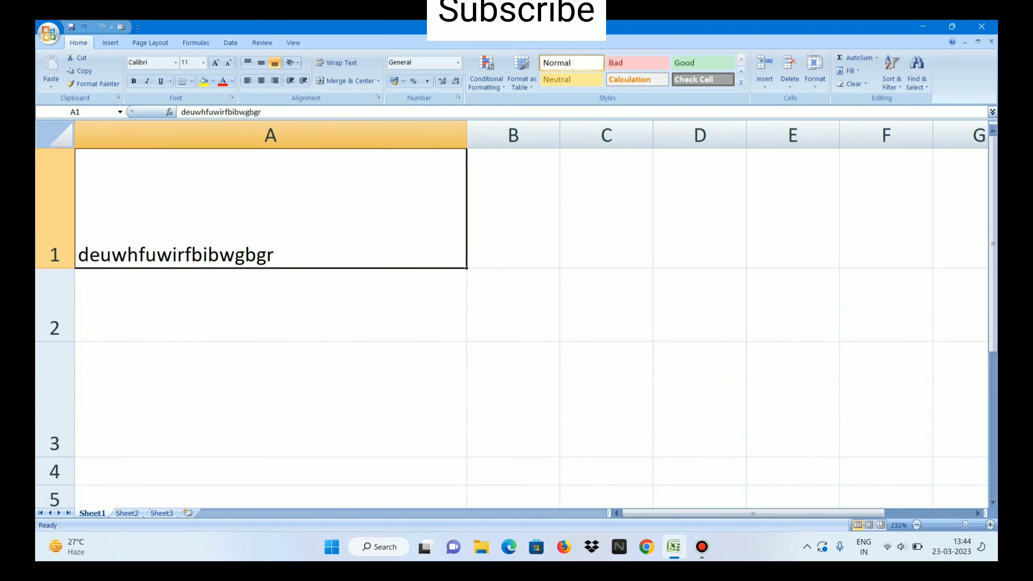
{"action": "left_click_drag", "start_coordinate": [560, 134], "coordinate": [640, 135]}
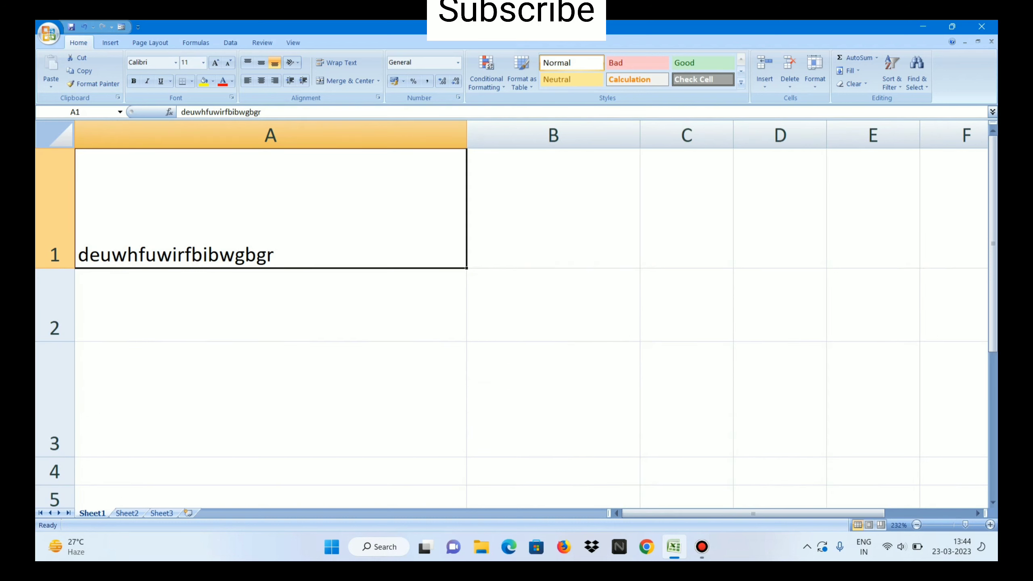
{"action": "left_click_drag", "start_coordinate": [733, 135], "coordinate": [734, 134]}
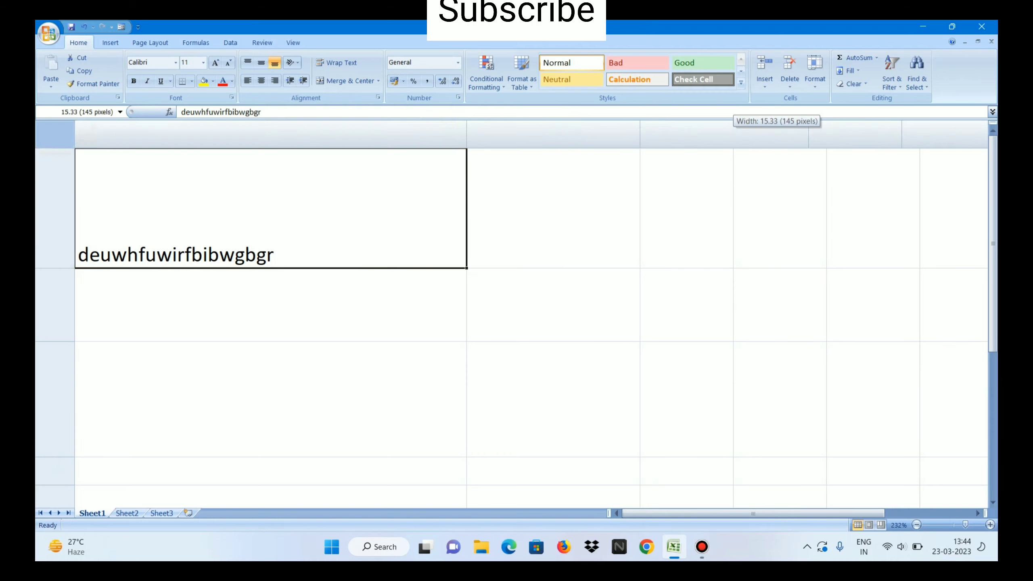
{"action": "key", "text": "ctrl+z"}
{"action": "key", "text": "ctrl+z"}
{"action": "key", "text": "ctrl+z"}
{"action": "key", "text": "ctrl+z"}
{"action": "key", "text": "ctrl+z"}
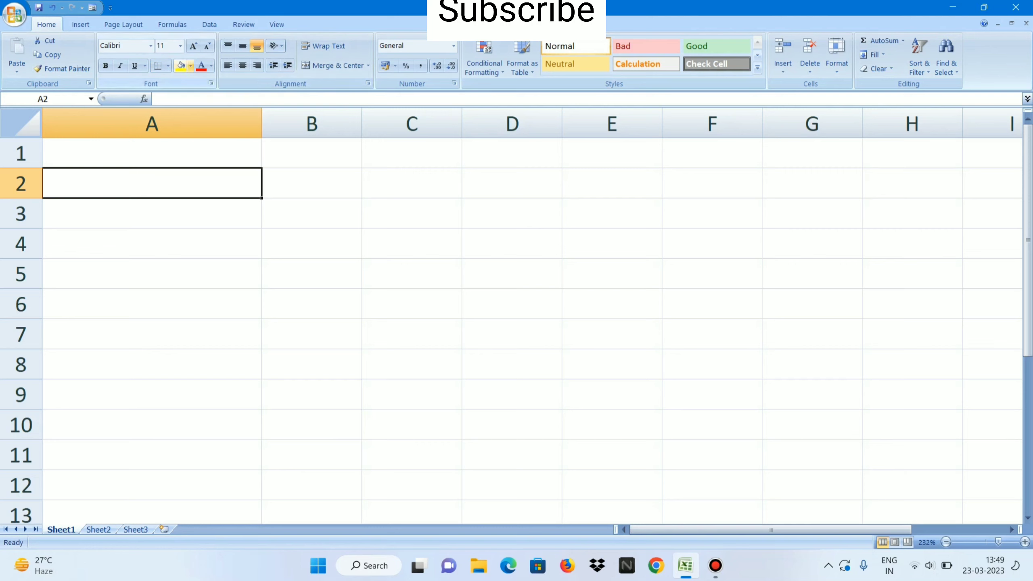
Step: Fill cell A2 with blue and enter a first name in it
{"action": "left_click", "coordinate": [191, 65]}
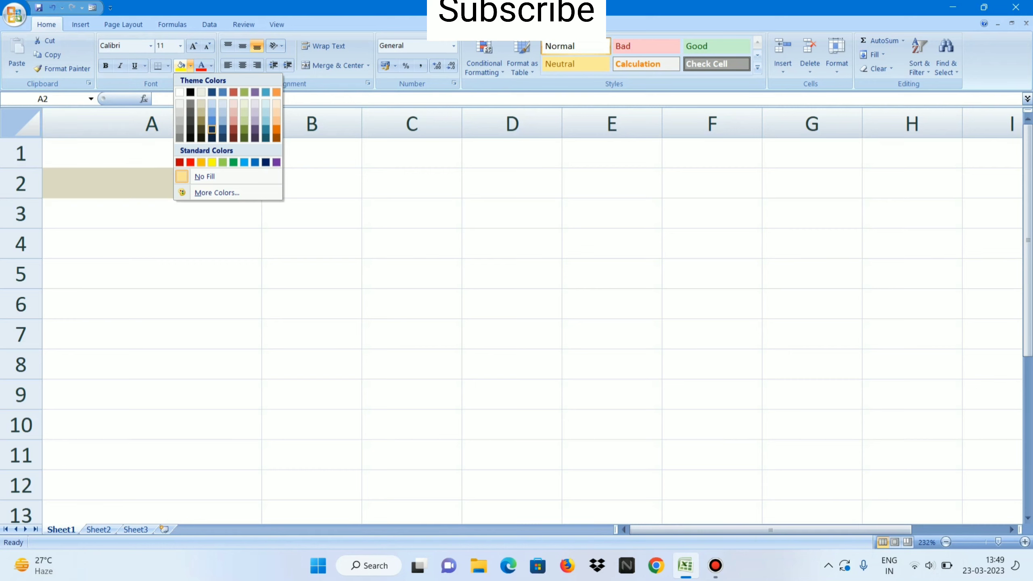
{"action": "key", "text": "Escape"}
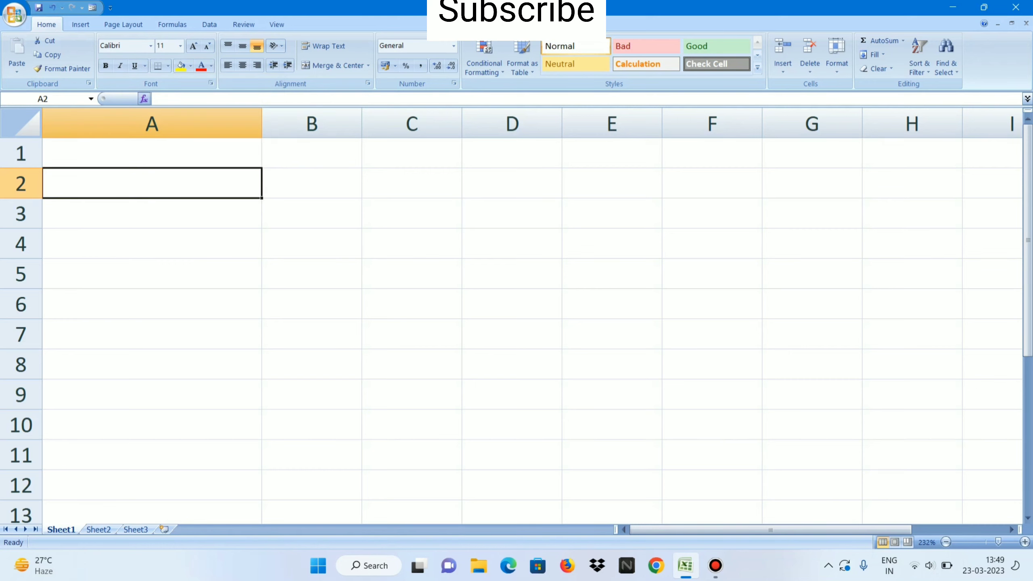
{"action": "left_click", "coordinate": [191, 65]}
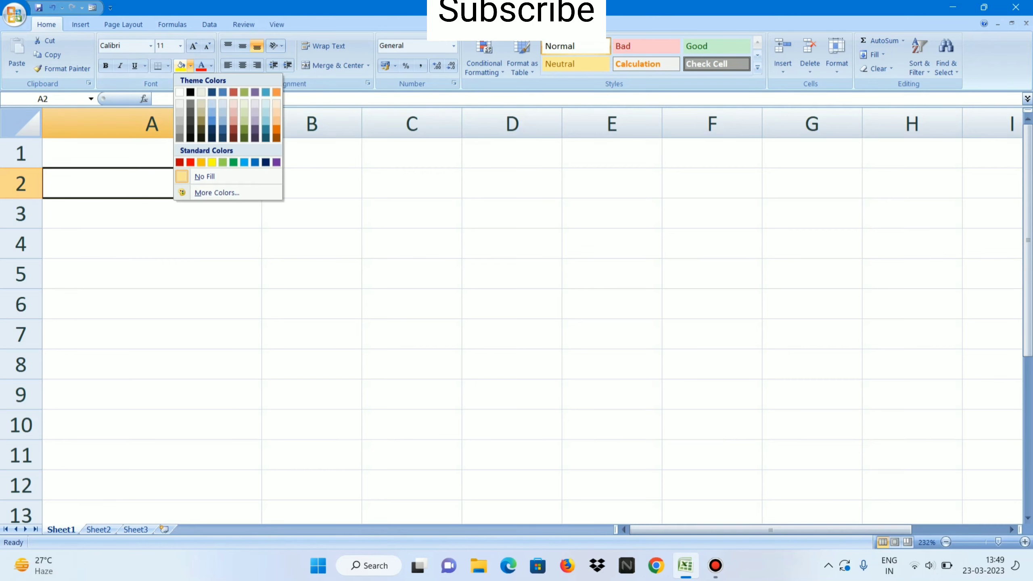
{"action": "left_click", "coordinate": [222, 93]}
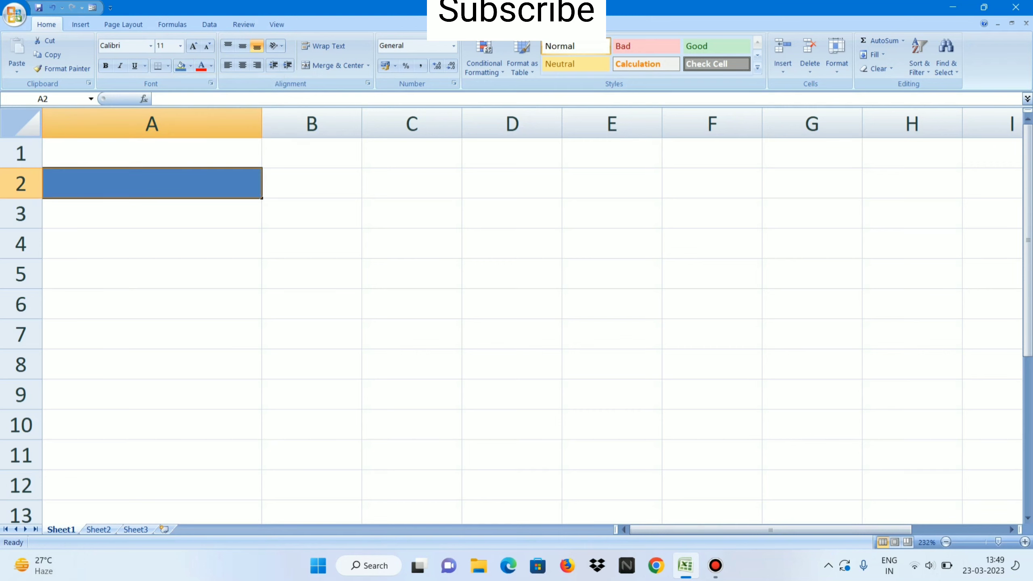
{"action": "type", "text": "deep"}
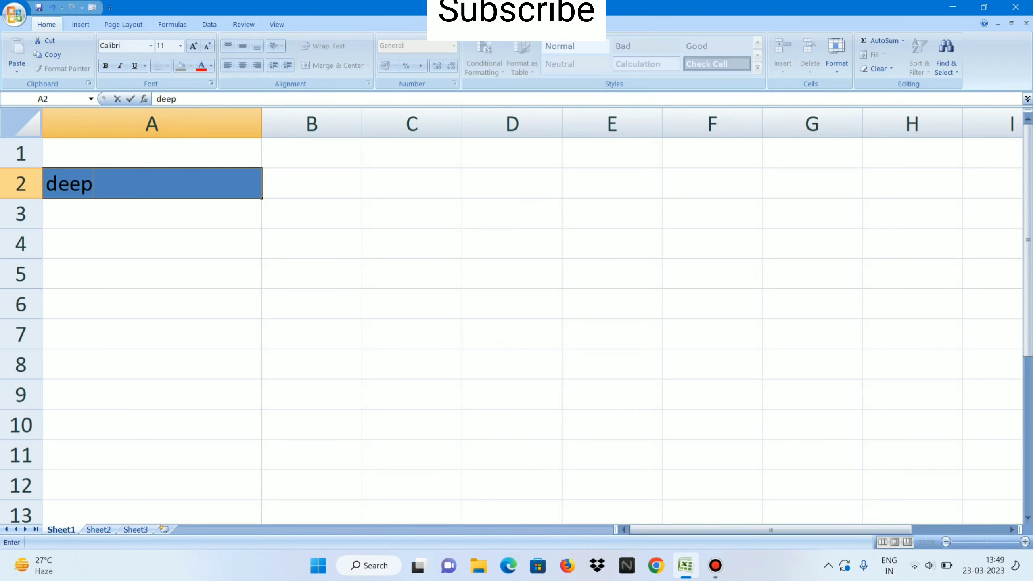
{"action": "type", "text": "ak"}
{"action": "key", "text": "Return"}
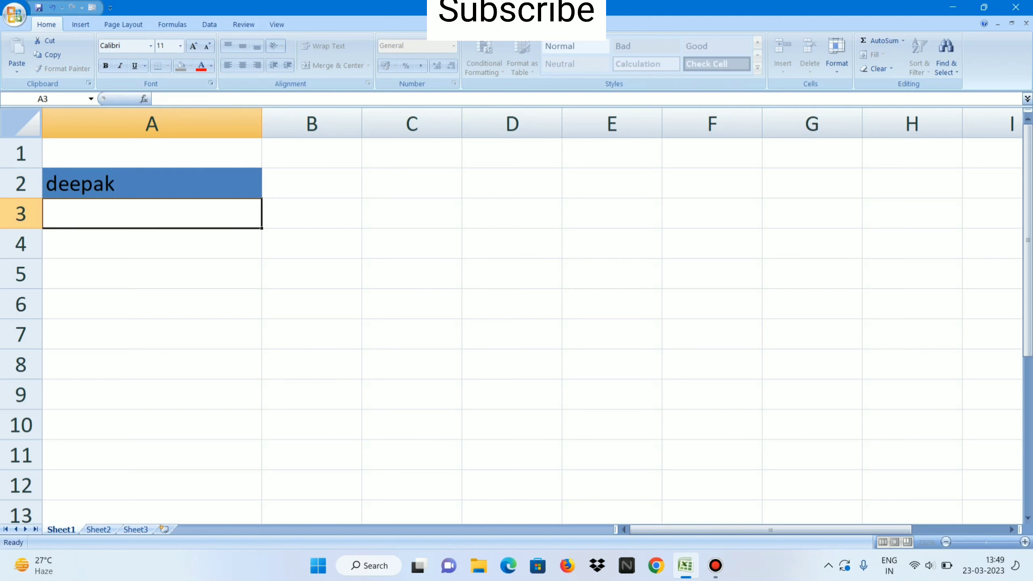
{"action": "type", "text": "deepak"}
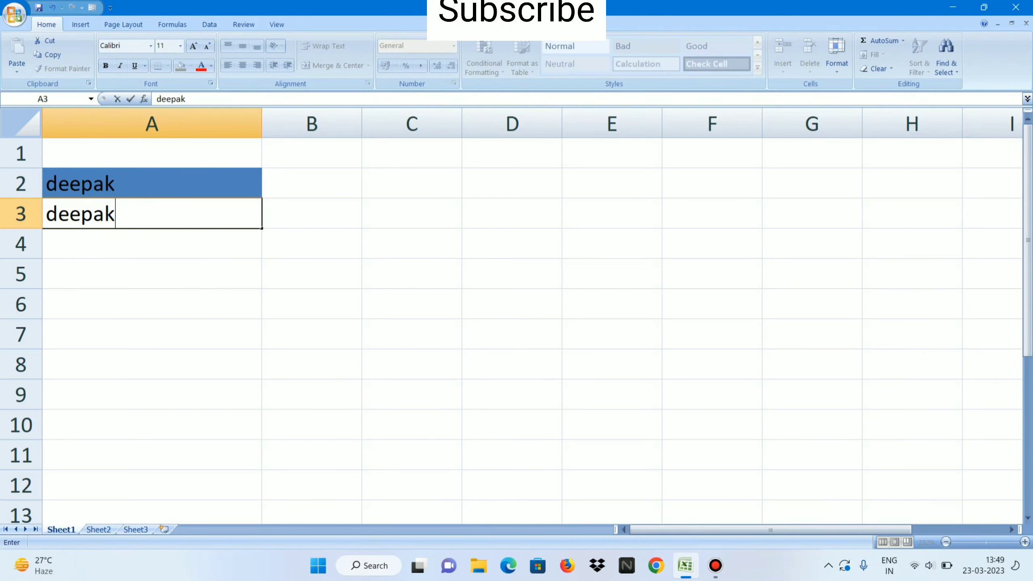
Step: Commit the name in A3 and make its text red
{"action": "left_click", "coordinate": [210, 65]}
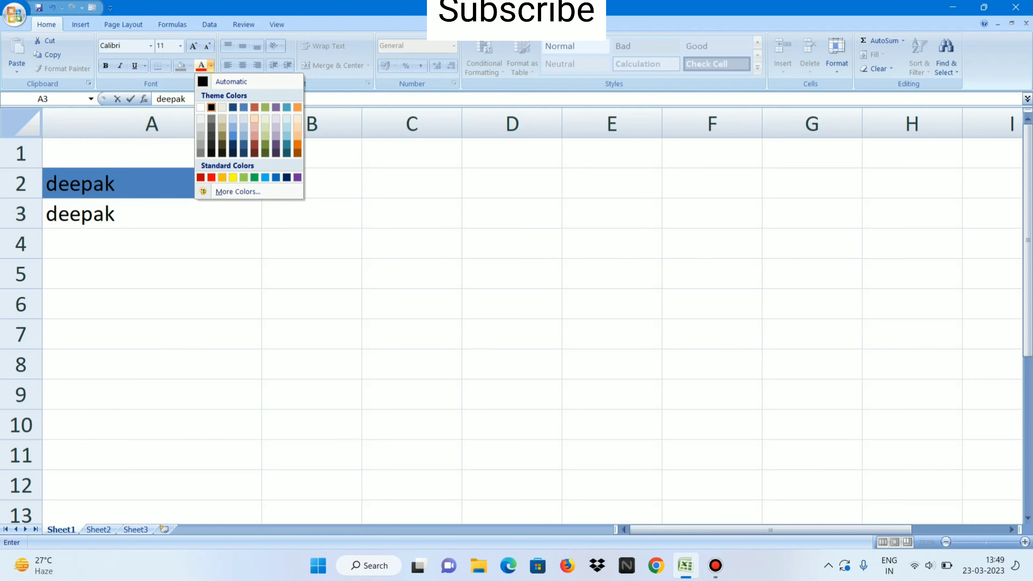
{"action": "key", "text": "Escape"}
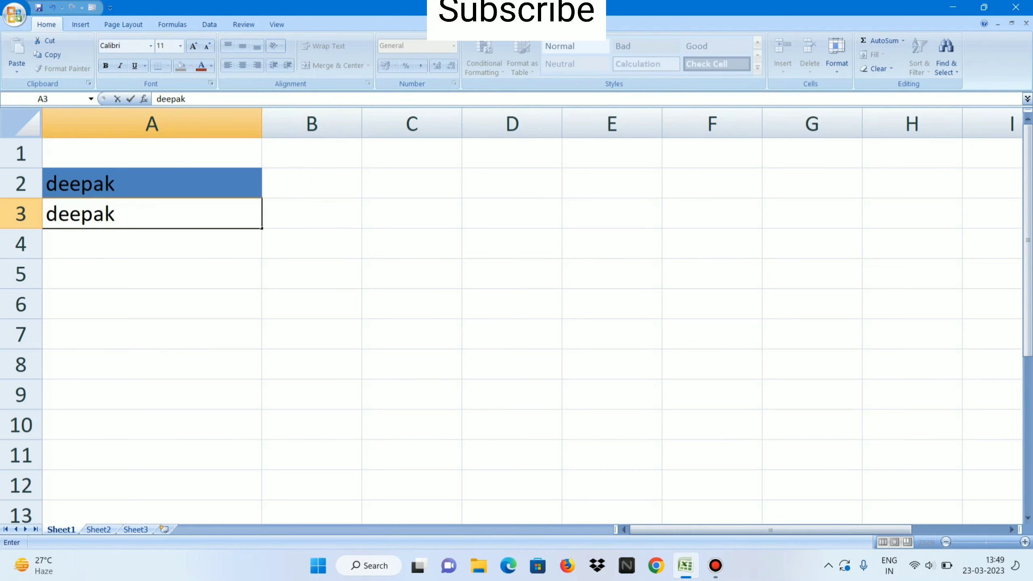
{"action": "key", "text": "Return"}
{"action": "left_click", "coordinate": [151, 213]}
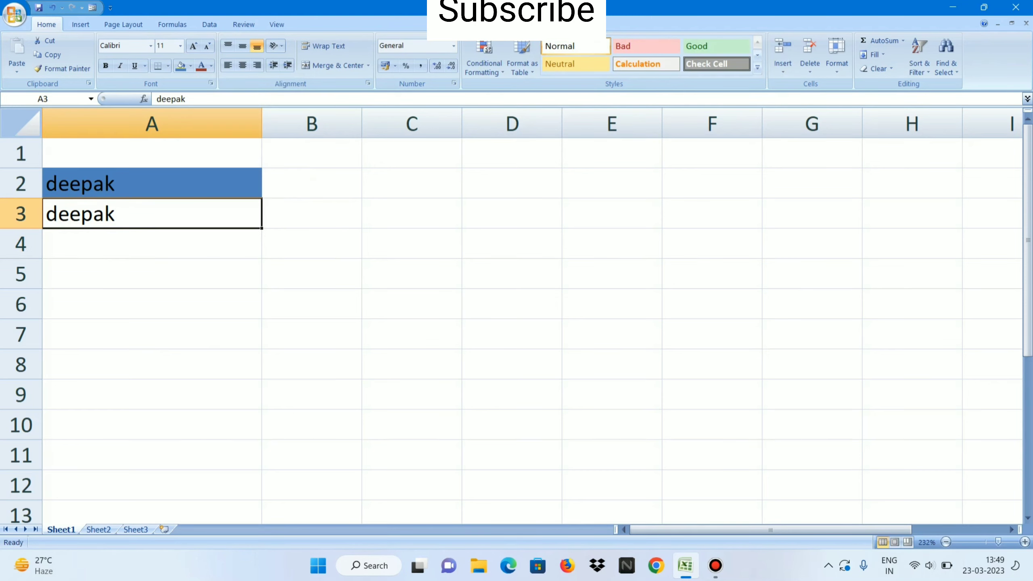
{"action": "left_click", "coordinate": [211, 66]}
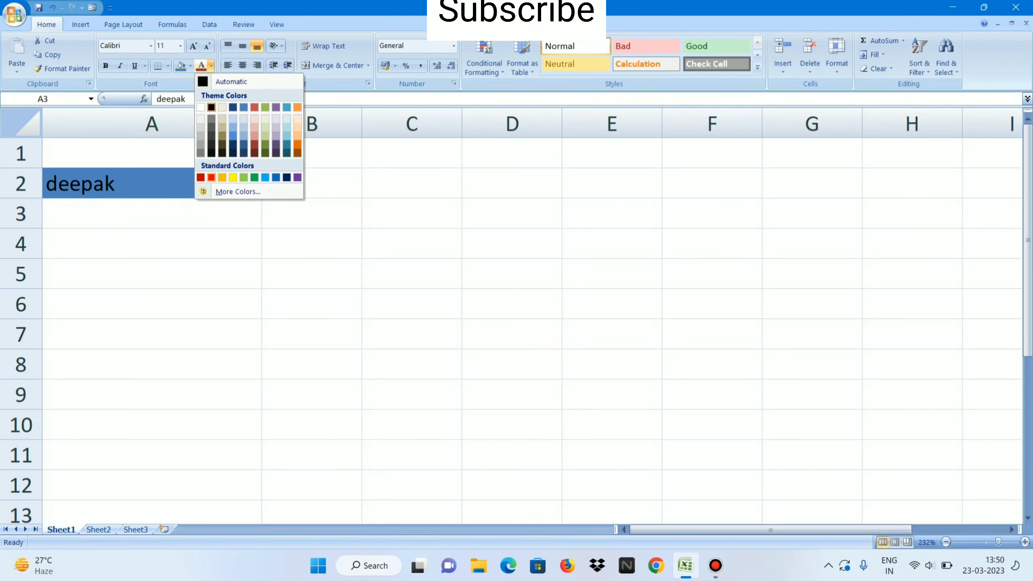
{"action": "left_click", "coordinate": [212, 177]}
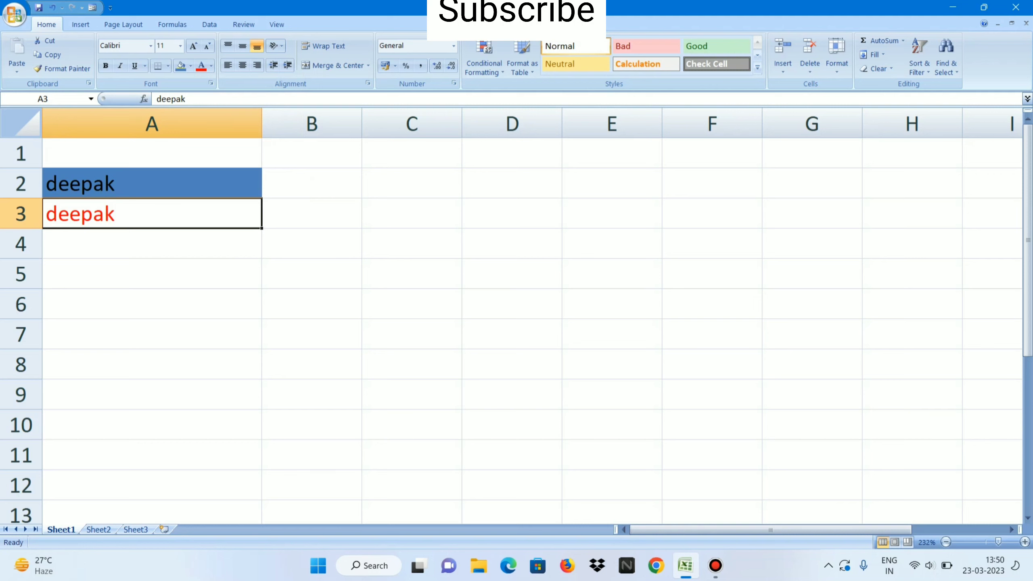
Step: Centre A3's text horizontally and vertically, then change A2's text alignment
{"action": "left_click", "coordinate": [190, 66]}
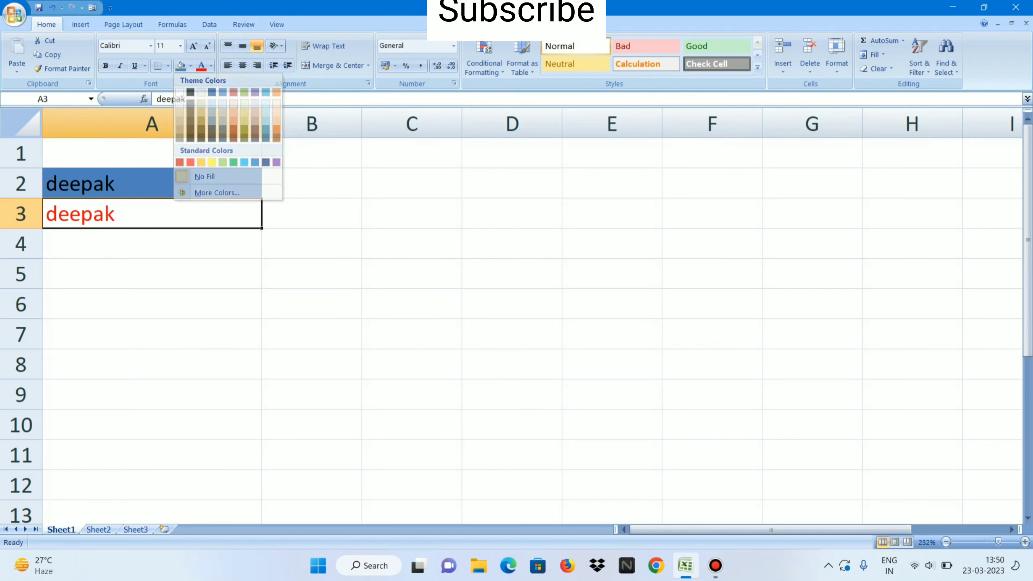
{"action": "key", "text": "Escape"}
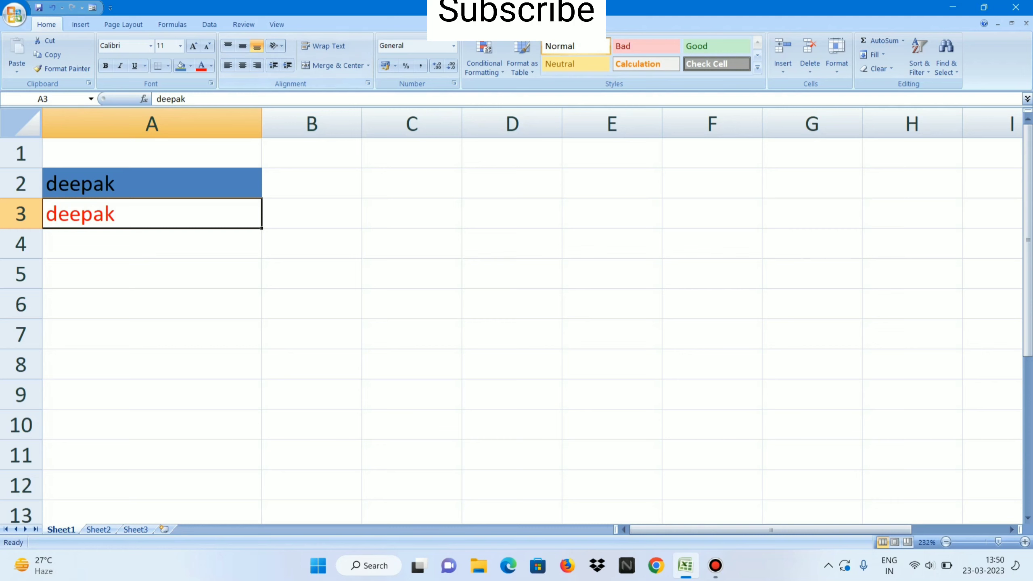
{"action": "left_click", "coordinate": [243, 65]}
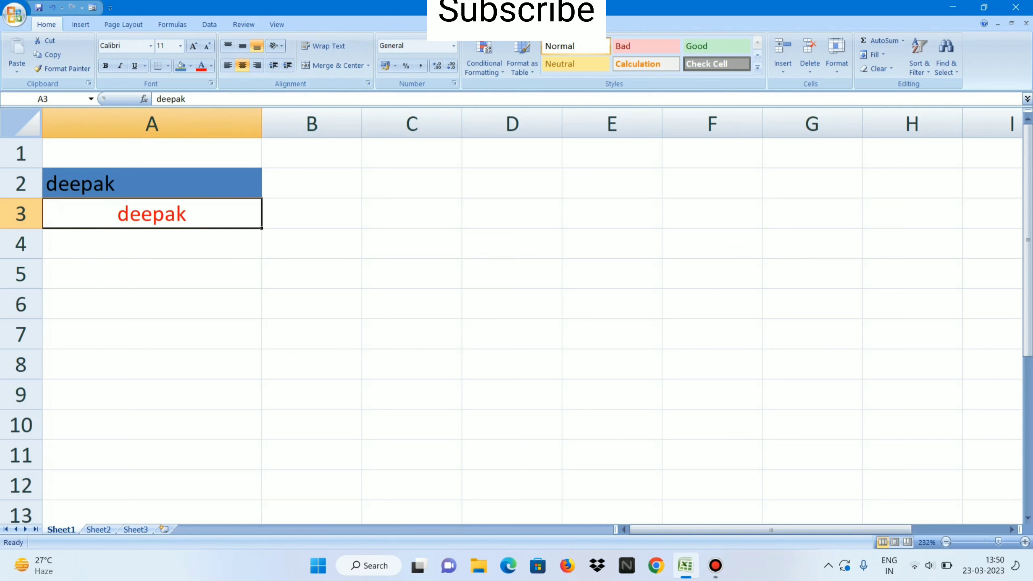
{"action": "left_click", "coordinate": [242, 46]}
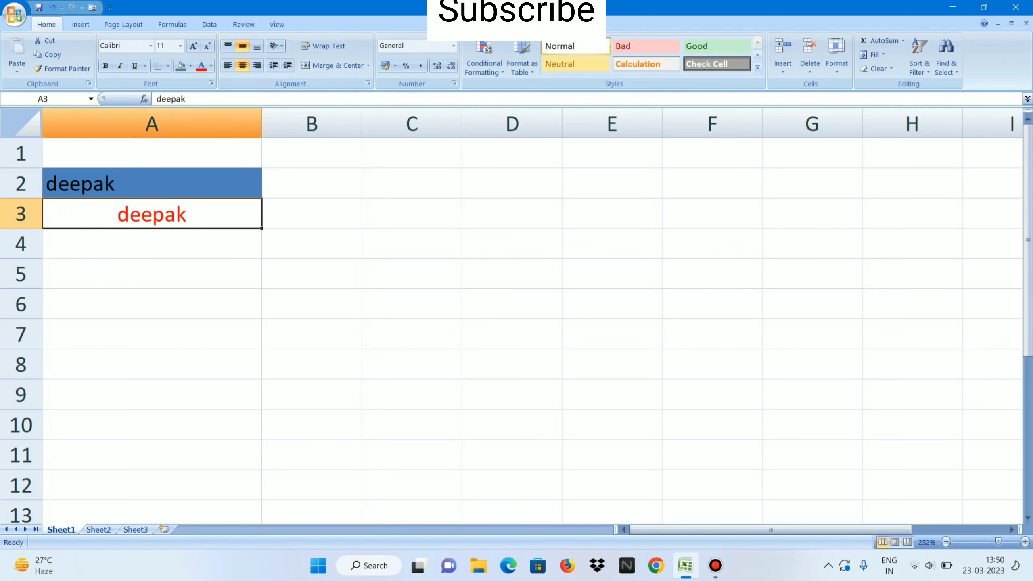
{"action": "left_click", "coordinate": [152, 183]}
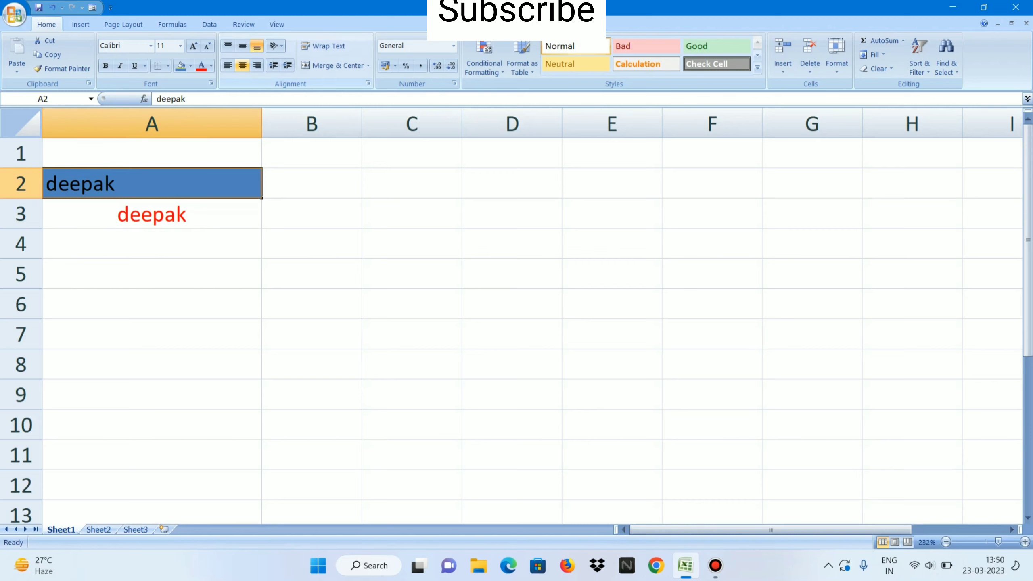
{"action": "left_click", "coordinate": [242, 65]}
{"action": "left_click", "coordinate": [257, 65]}
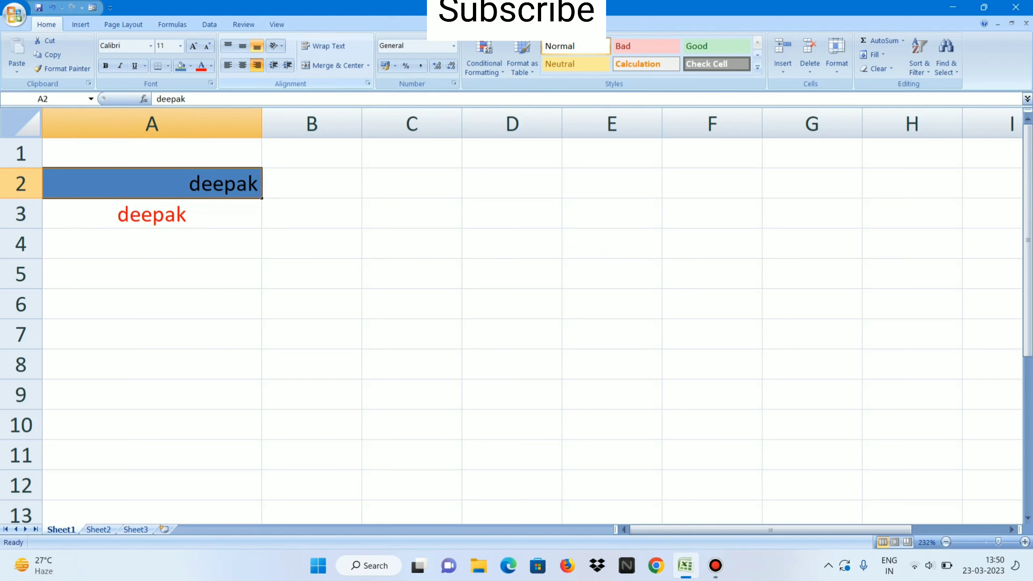
{"action": "left_click", "coordinate": [227, 65]}
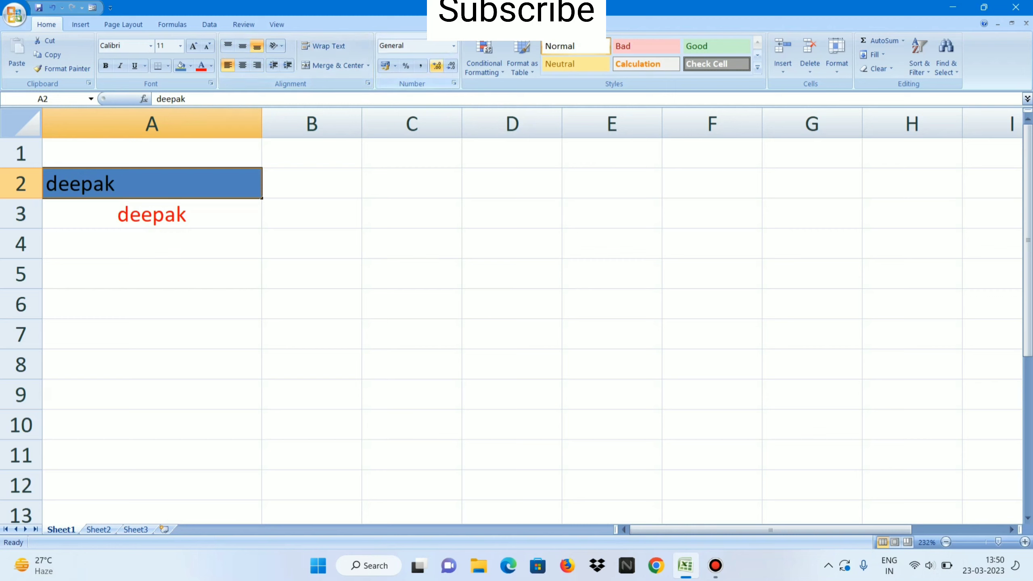
{"action": "left_click", "coordinate": [454, 46]}
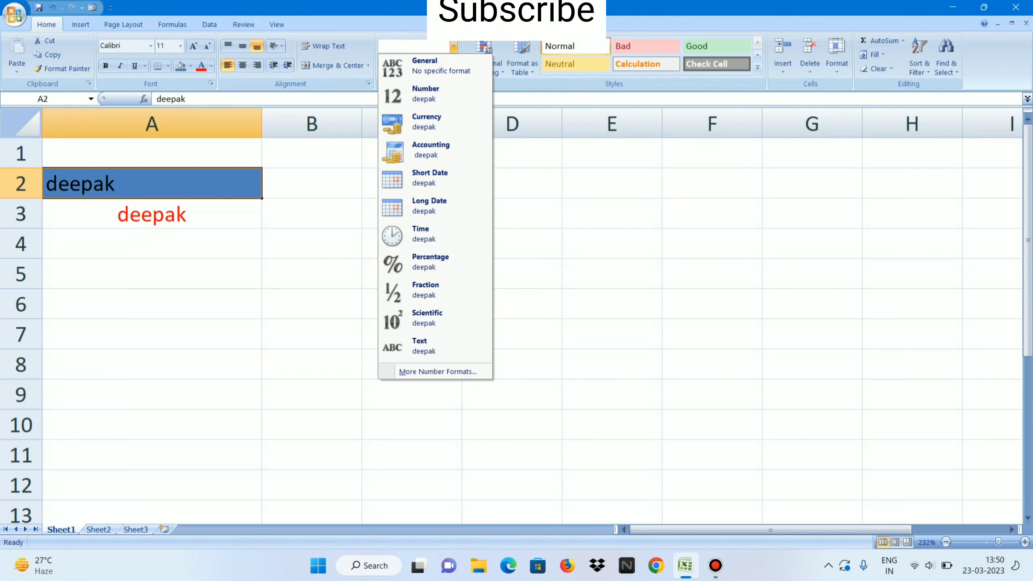
{"action": "key", "text": "Escape"}
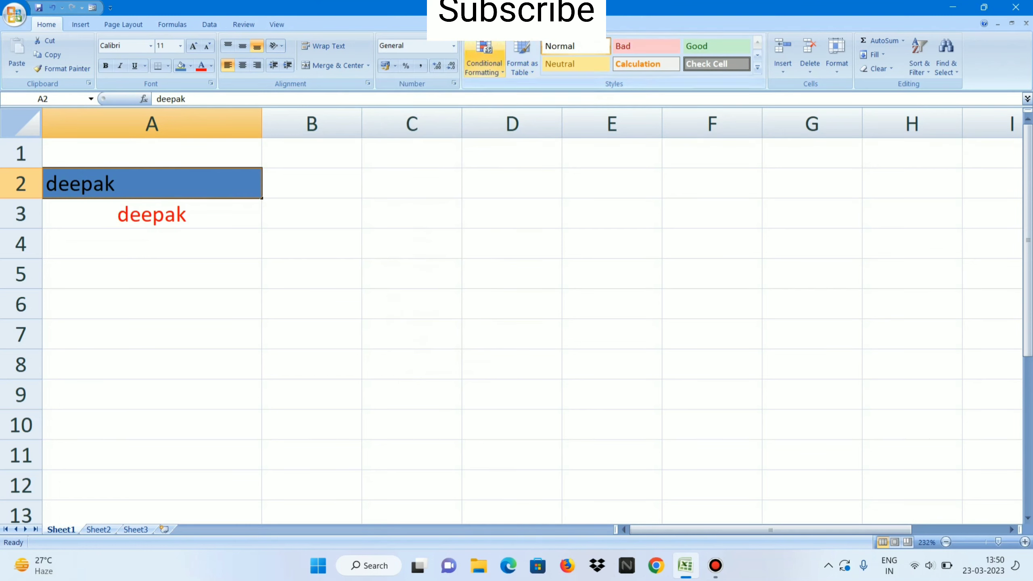
{"action": "left_click", "coordinate": [484, 57]}
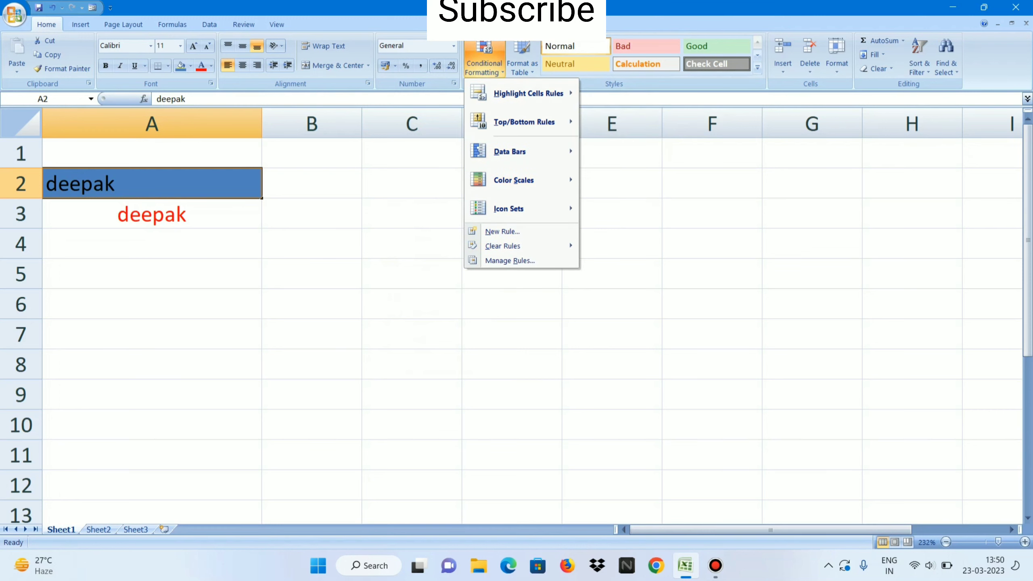
{"action": "key", "text": "Escape"}
{"action": "left_click", "coordinate": [152, 213]}
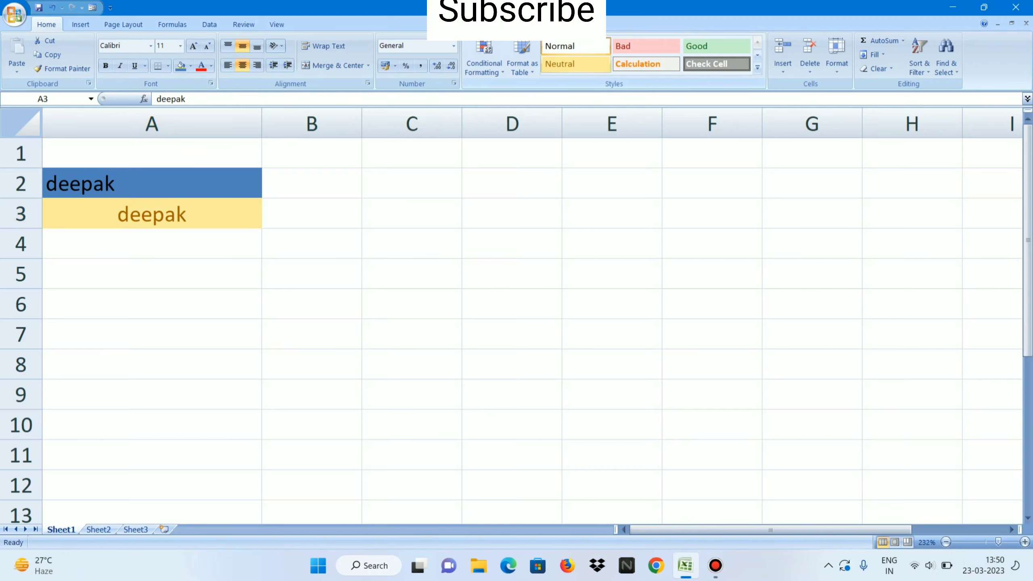
Step: Apply the Neutral, then the Bad cell style to A3, and show the Insert tab
{"action": "left_click", "coordinate": [575, 64]}
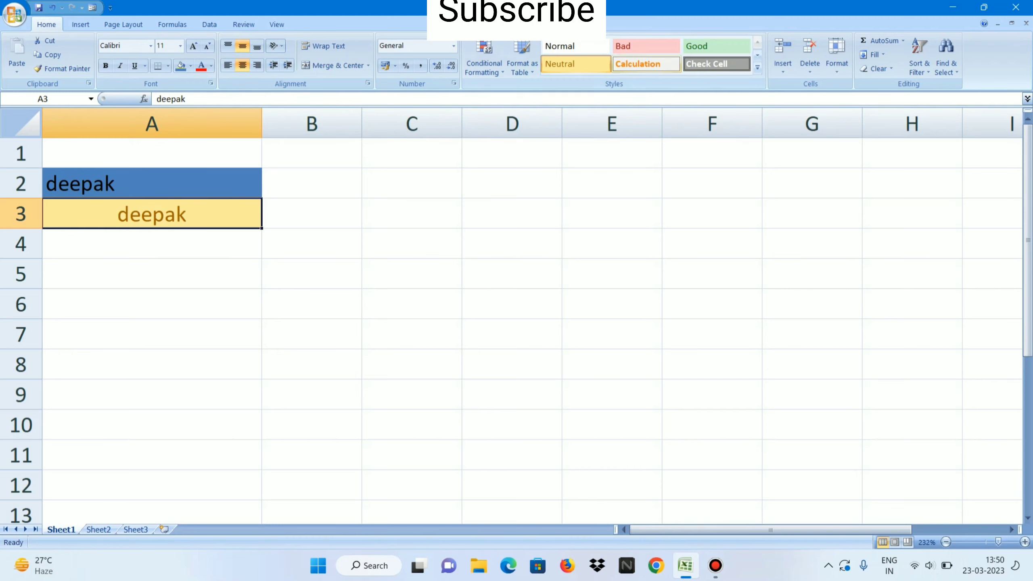
{"action": "left_click", "coordinate": [645, 46]}
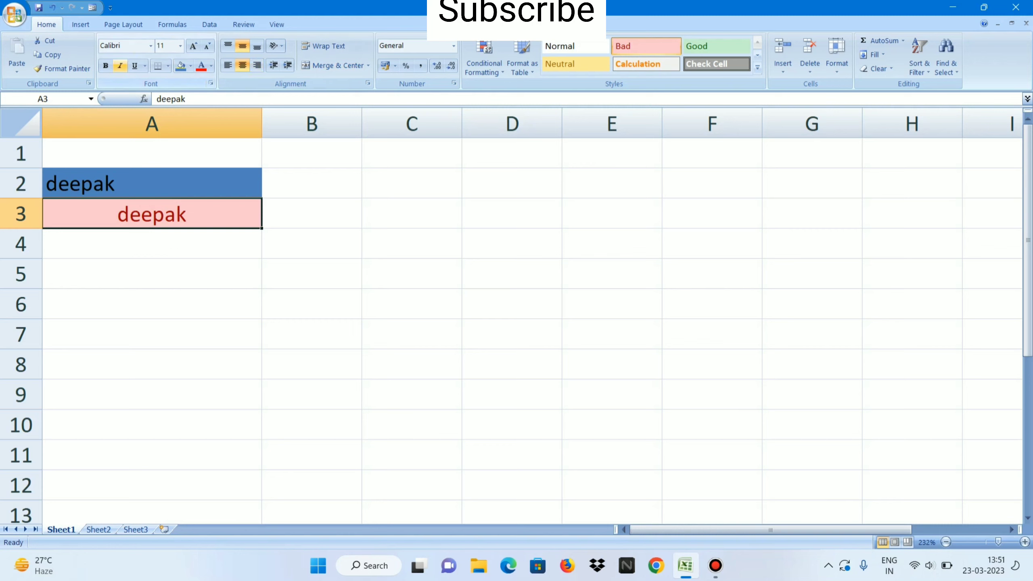
{"action": "left_click", "coordinate": [80, 24]}
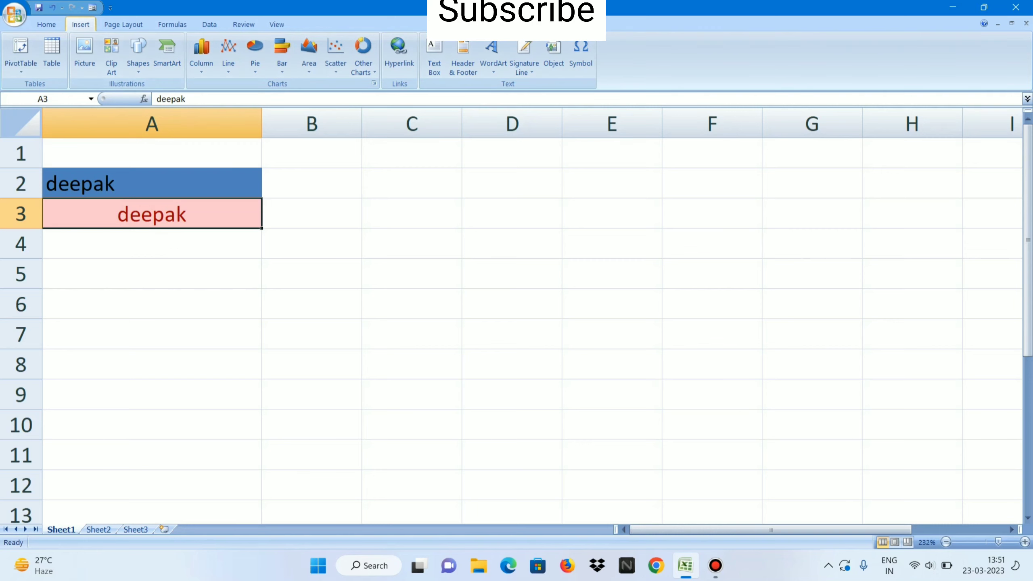
Step: Switch the page orientation to landscape, then back to portrait
{"action": "left_click", "coordinate": [124, 25]}
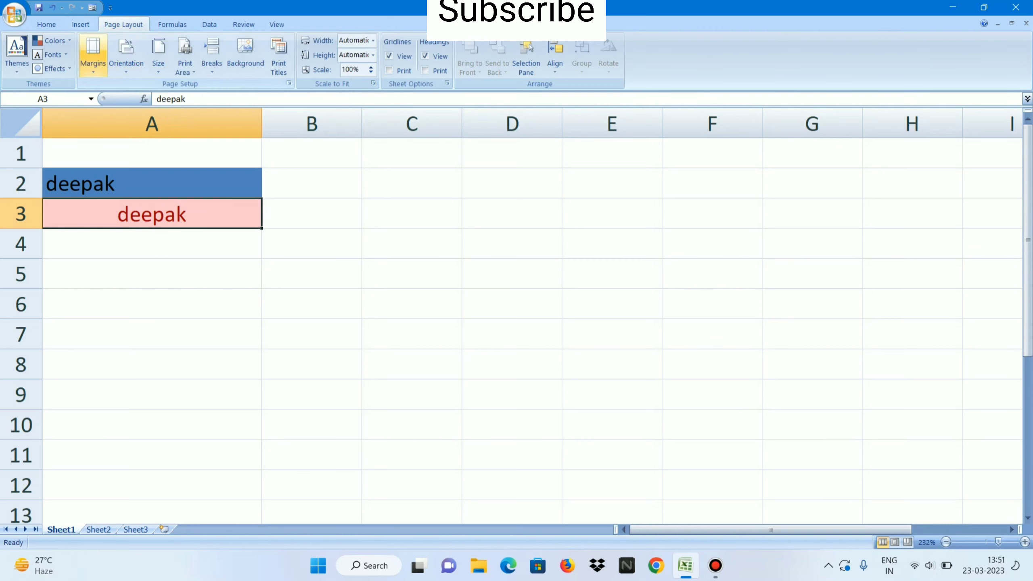
{"action": "left_click", "coordinate": [93, 53]}
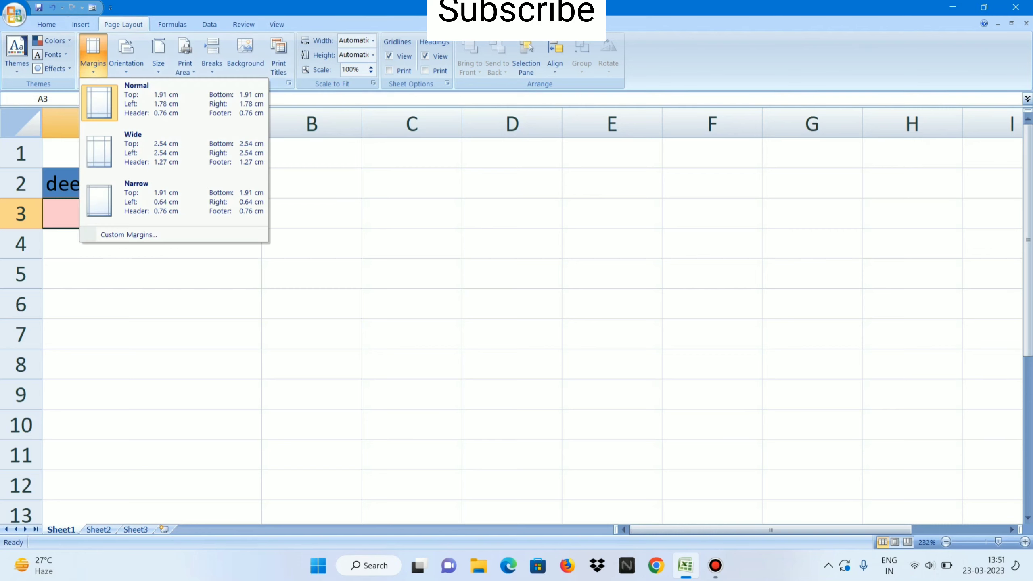
{"action": "left_click", "coordinate": [126, 53]}
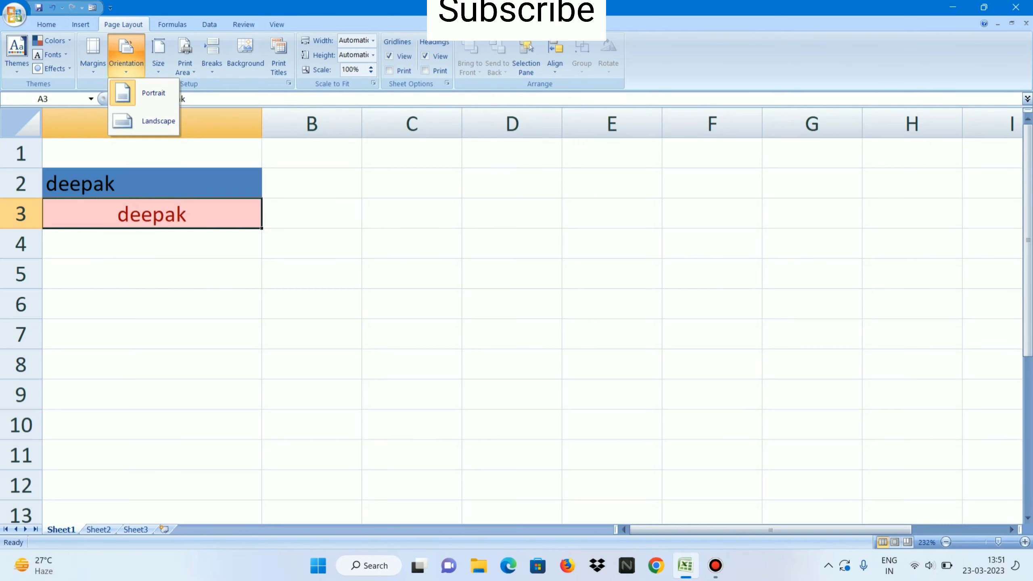
{"action": "left_click", "coordinate": [153, 93]}
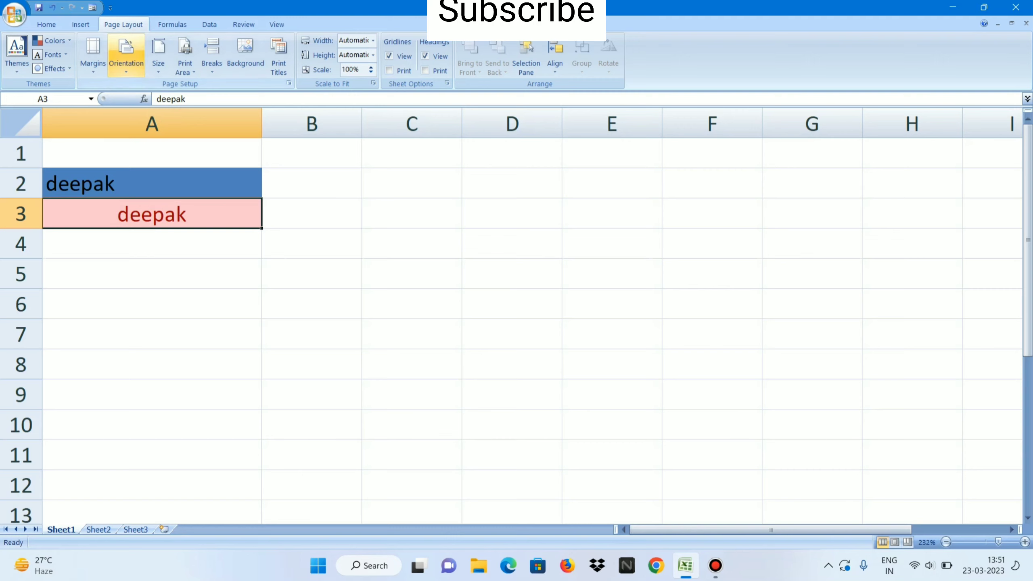
{"action": "left_click", "coordinate": [126, 55]}
{"action": "left_click", "coordinate": [141, 93]}
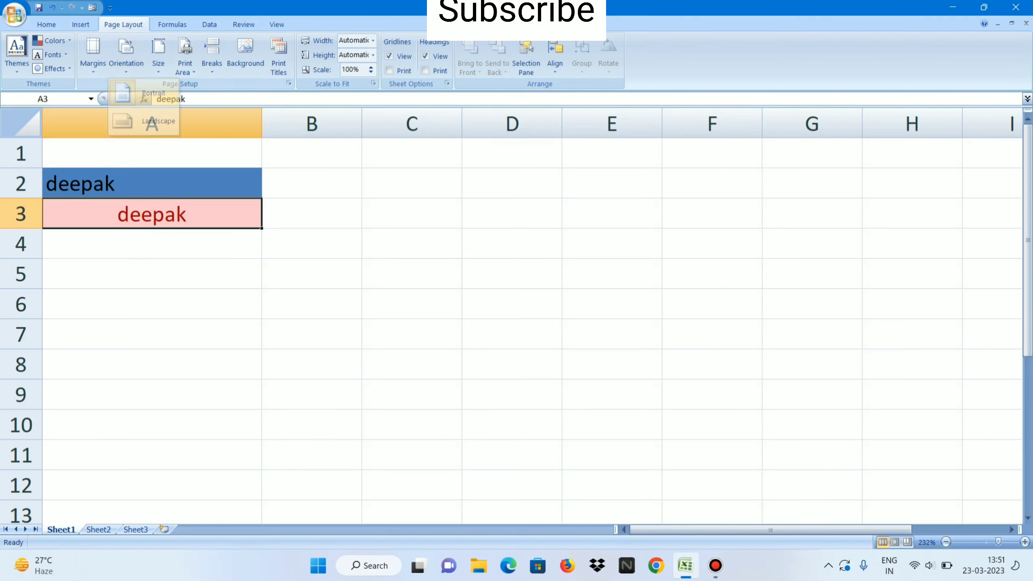
{"action": "left_click", "coordinate": [126, 55]}
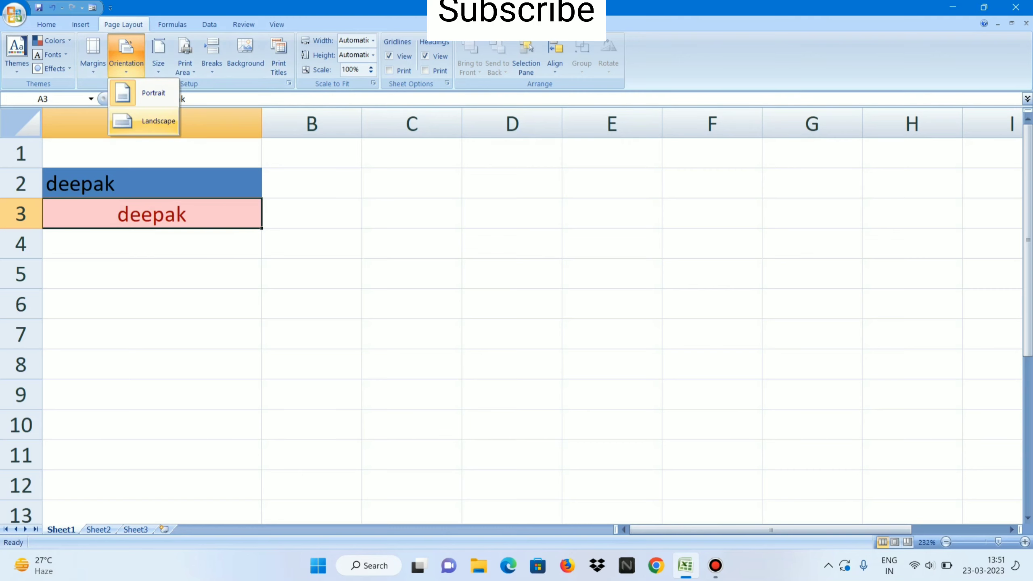
{"action": "left_click", "coordinate": [159, 121]}
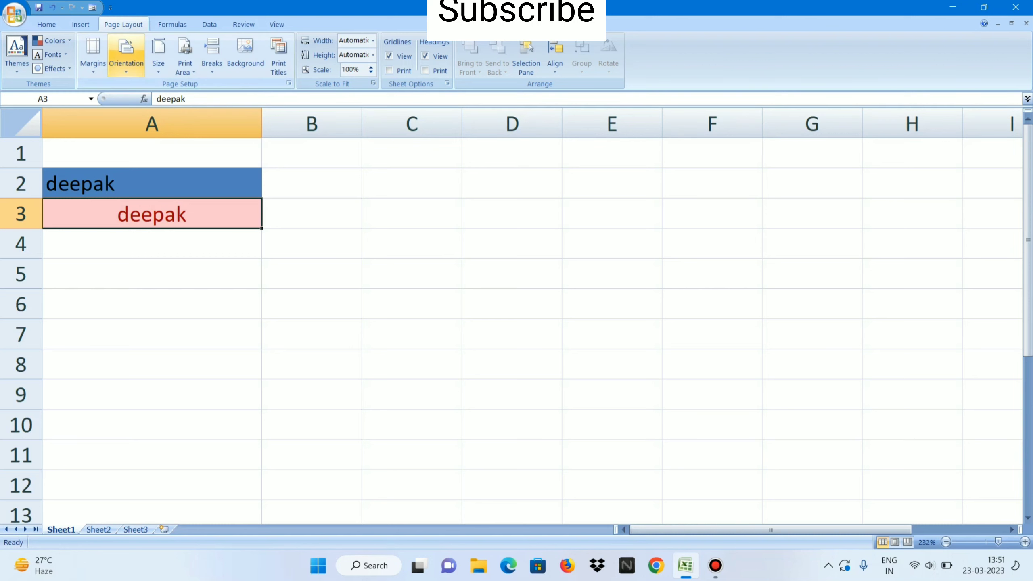
{"action": "left_click", "coordinate": [126, 55]}
{"action": "left_click", "coordinate": [154, 93]}
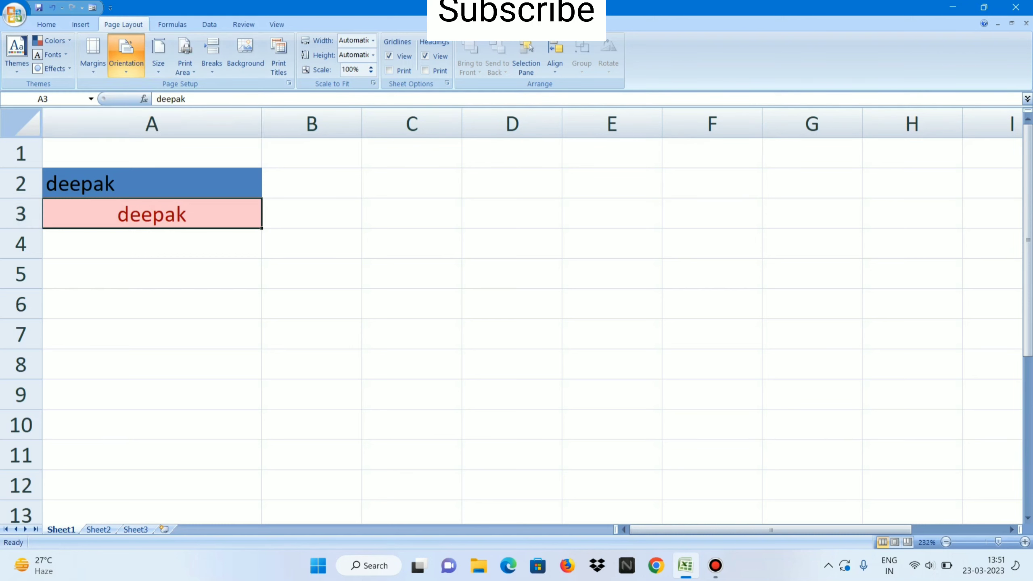
Step: Browse the paper Size and Print Area options, then show the Formulas tab
{"action": "left_click", "coordinate": [158, 55]}
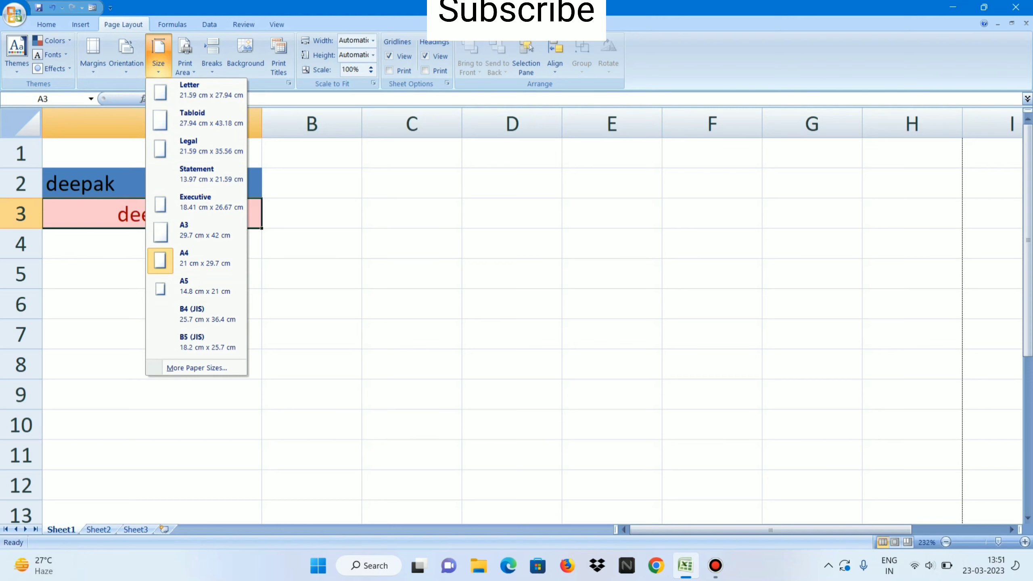
{"action": "left_click", "coordinate": [184, 57]}
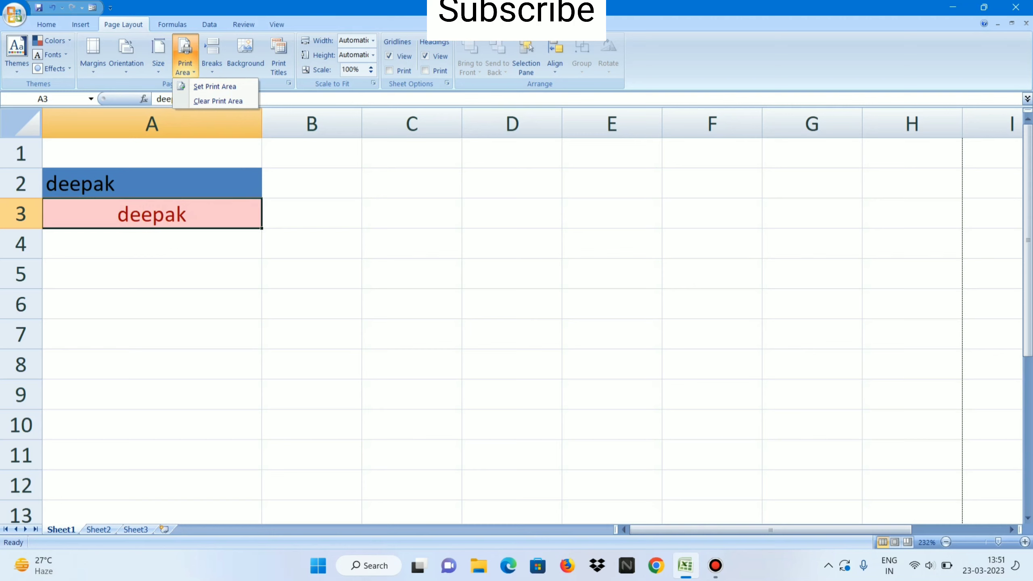
{"action": "left_click", "coordinate": [172, 24]}
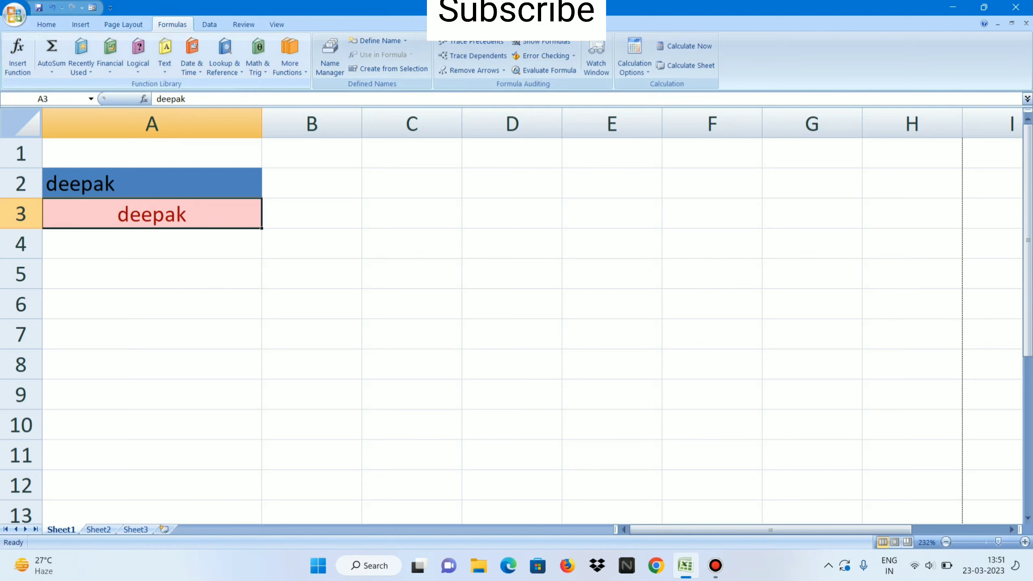
Step: Cycle through the Data, Review, View, Insert, Page Layout and Formulas tabs, ending on Home
{"action": "left_click", "coordinate": [210, 24]}
{"action": "left_click", "coordinate": [243, 23]}
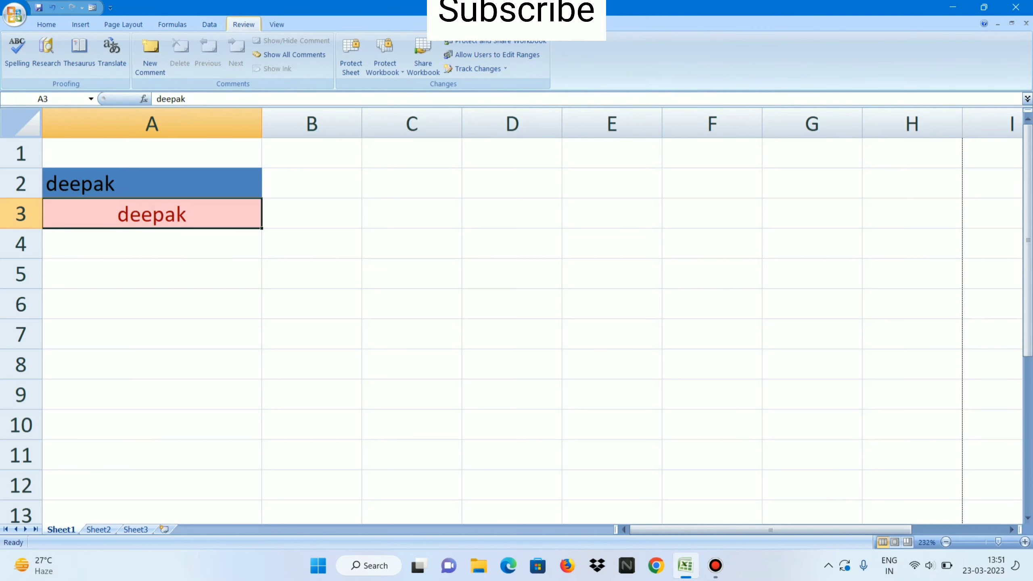
{"action": "left_click", "coordinate": [276, 24]}
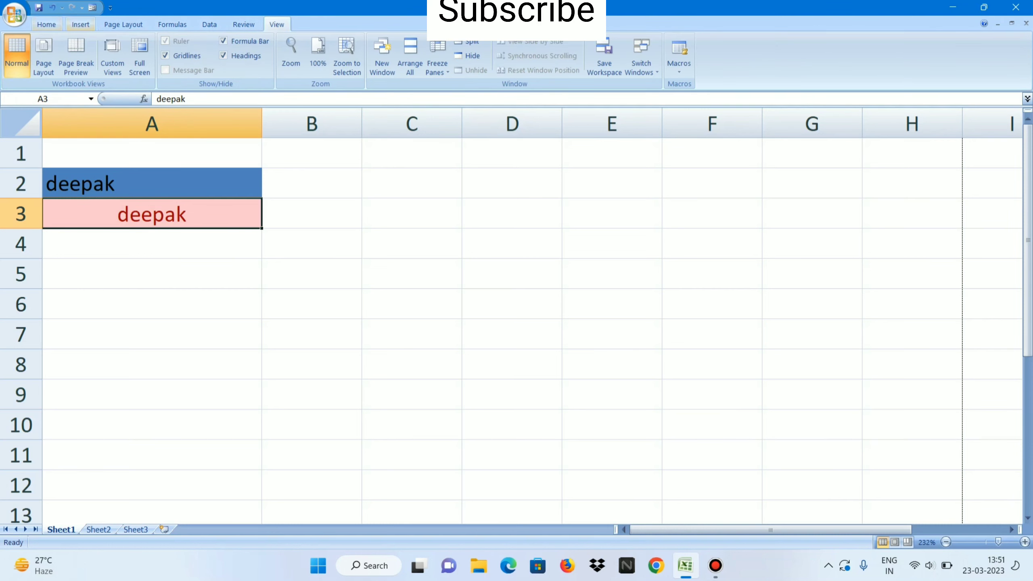
{"action": "left_click", "coordinate": [46, 24]}
{"action": "left_click", "coordinate": [81, 24]}
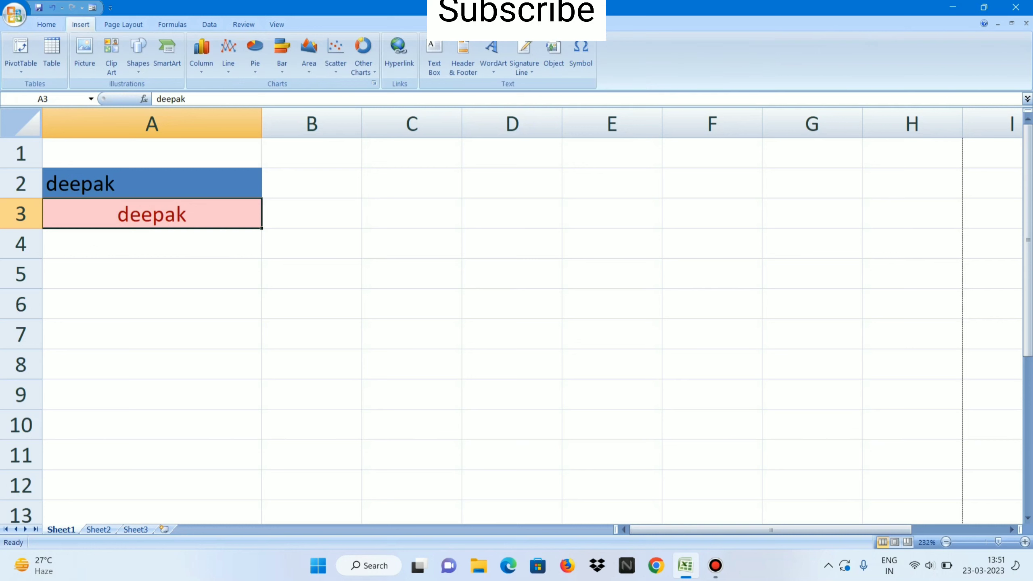
{"action": "left_click", "coordinate": [123, 24]}
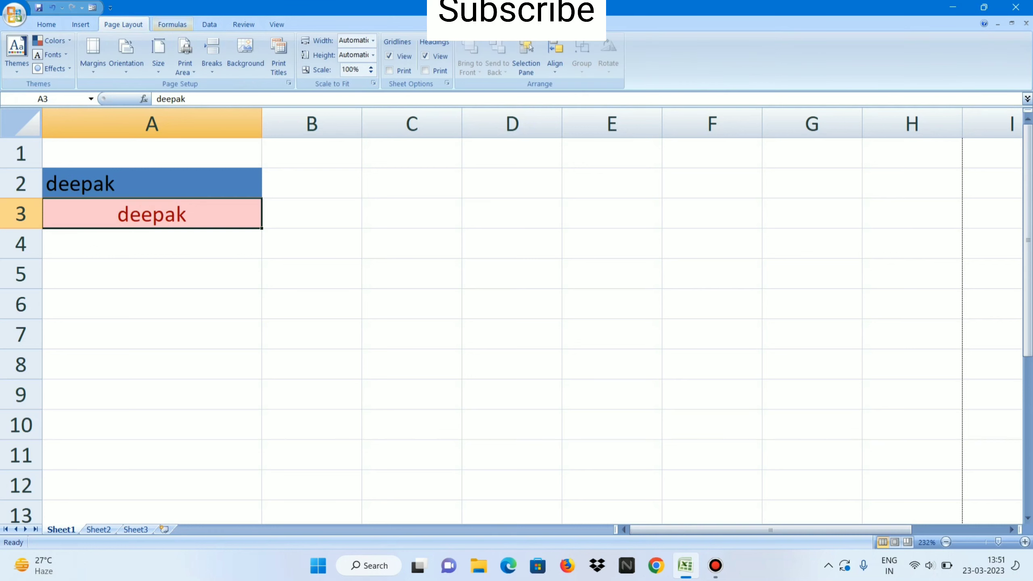
{"action": "left_click", "coordinate": [172, 24]}
{"action": "left_click", "coordinate": [46, 24]}
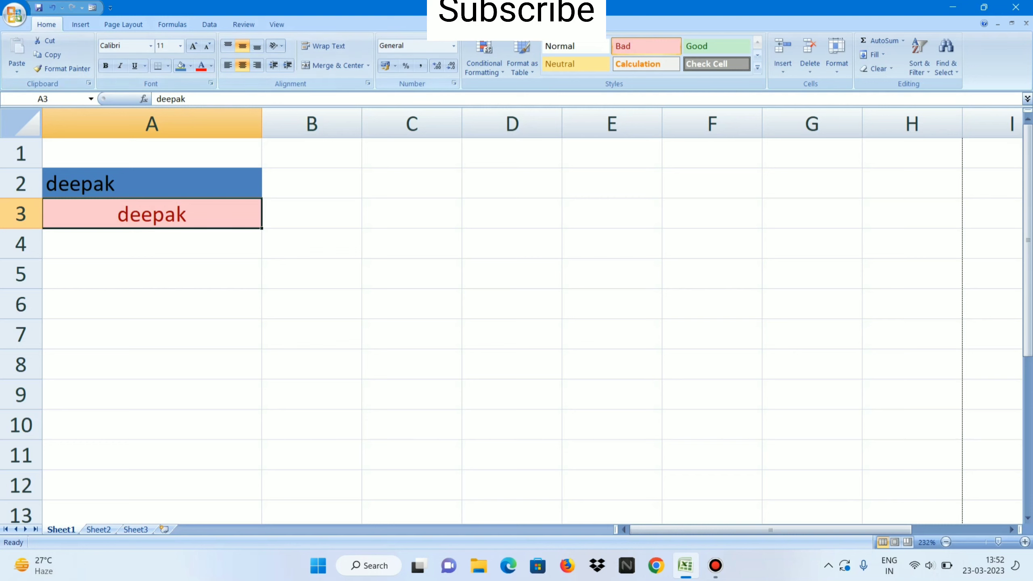
{"action": "left_click", "coordinate": [123, 24]}
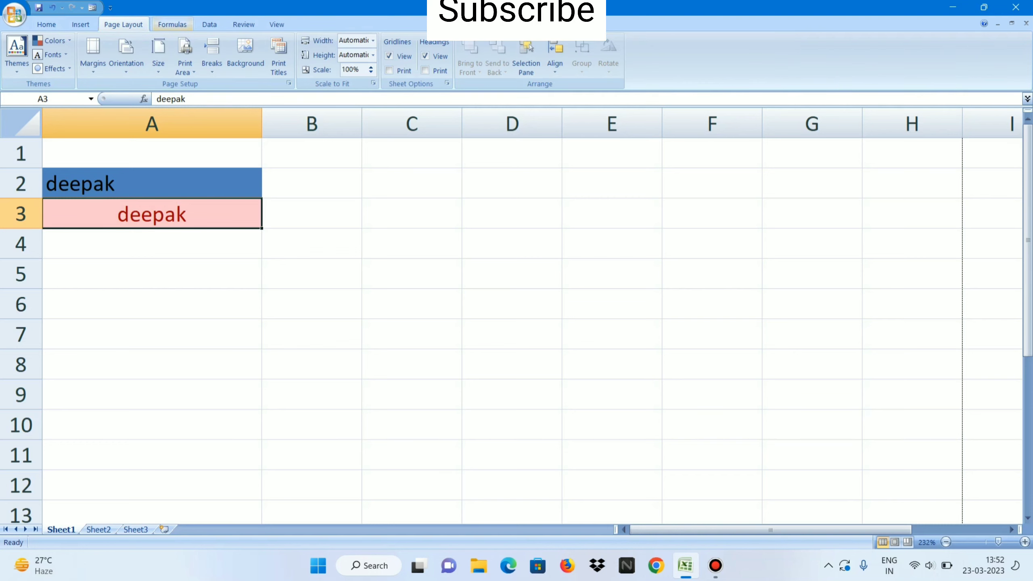
{"action": "left_click", "coordinate": [172, 24]}
{"action": "left_click", "coordinate": [46, 23]}
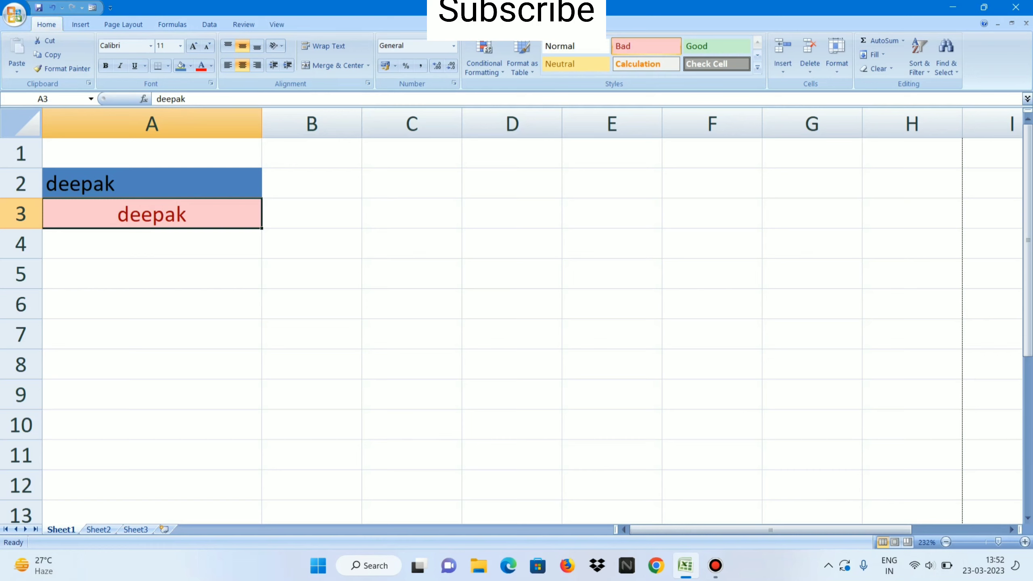
Step: Type 'dee' in A5 and copy-paste it into C5 with Ctrl+C and Ctrl+V
{"action": "left_click", "coordinate": [152, 274]}
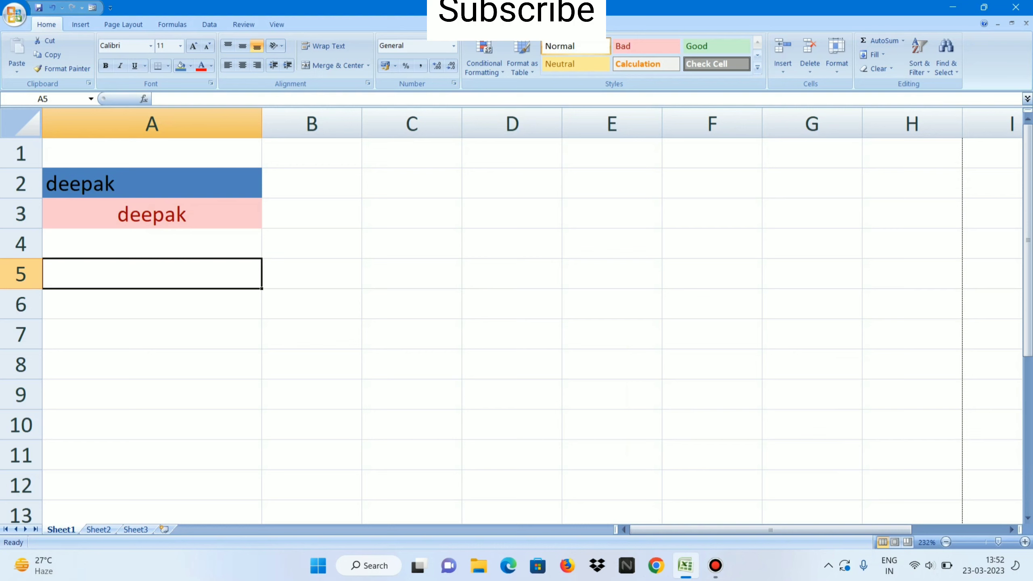
{"action": "type", "text": "dee"}
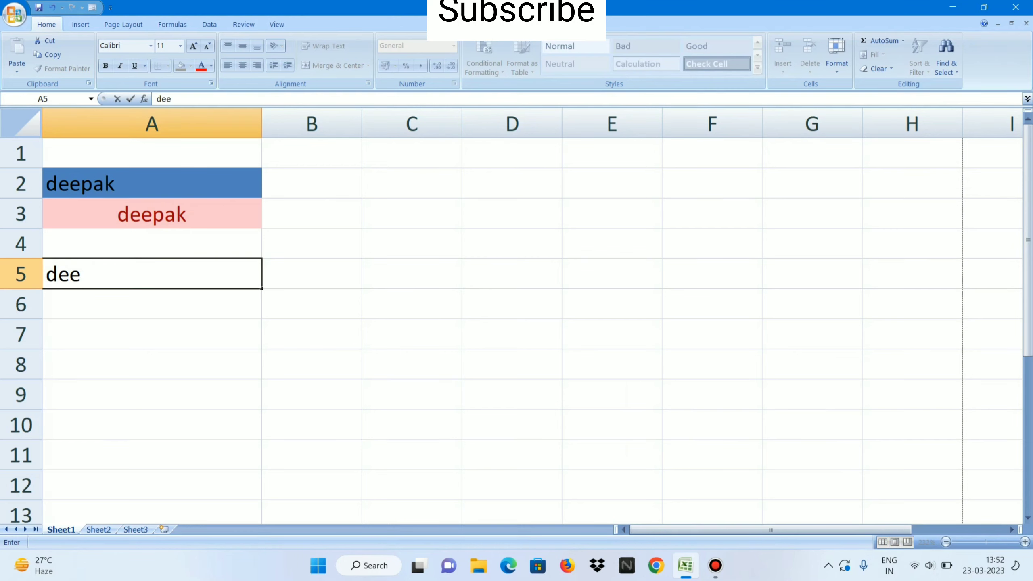
{"action": "key", "text": "Return"}
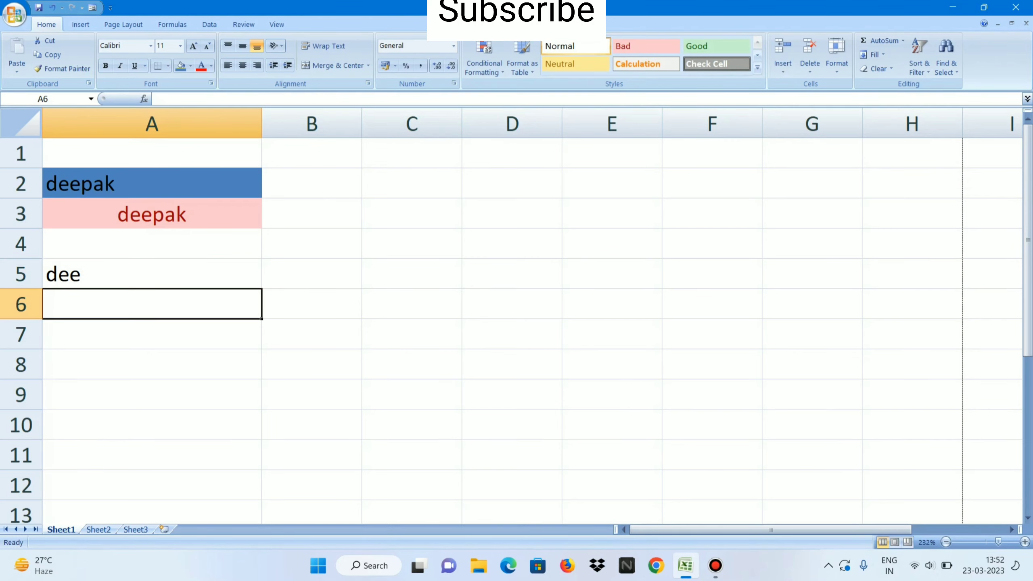
{"action": "left_click", "coordinate": [151, 273]}
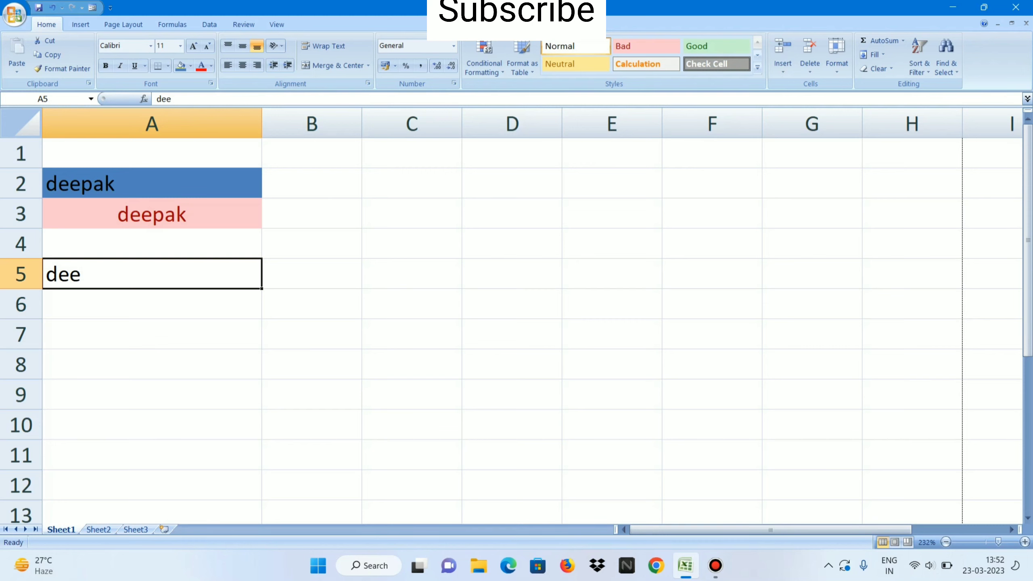
{"action": "key", "text": "ctrl+c"}
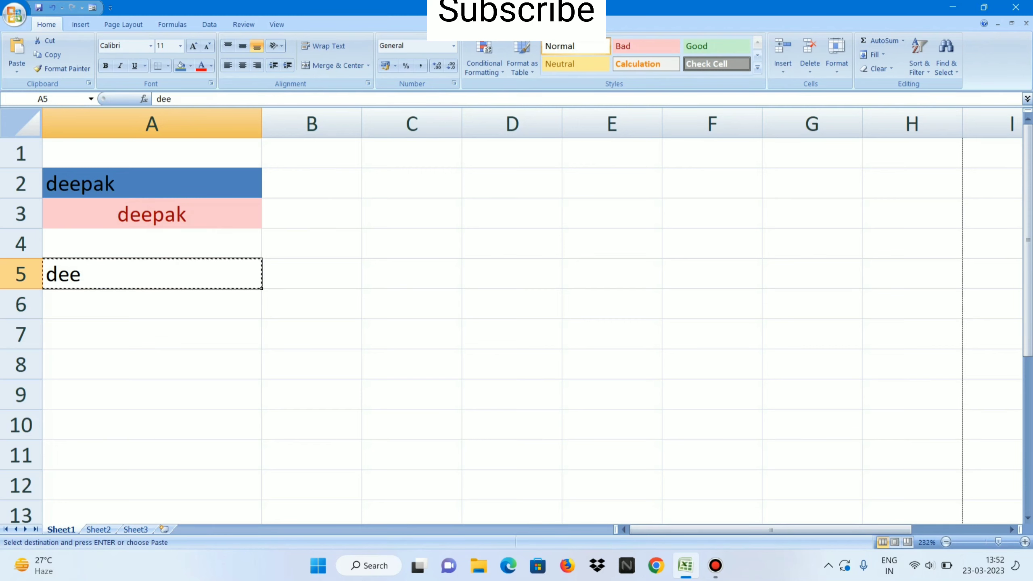
{"action": "left_click", "coordinate": [412, 274]}
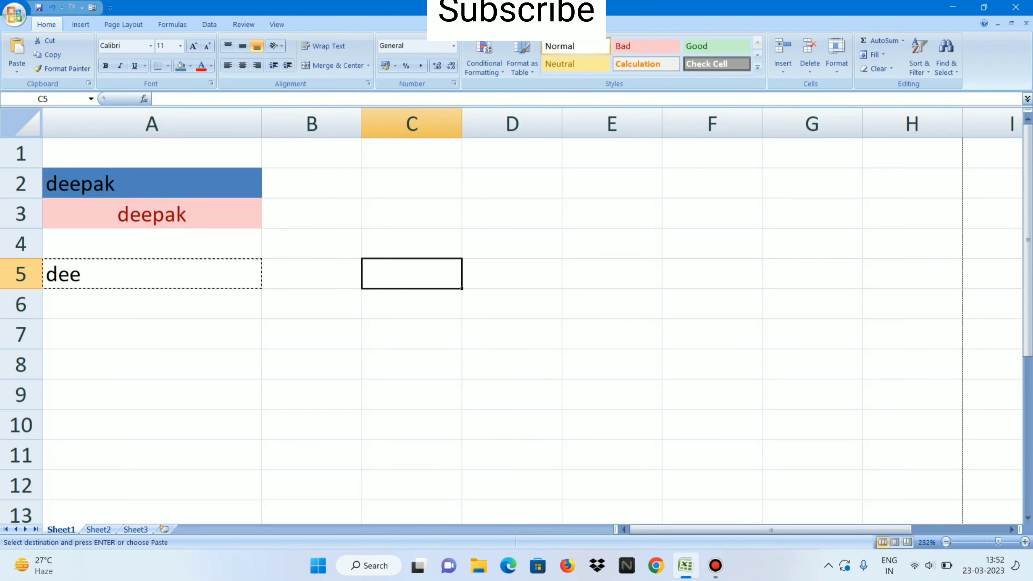
{"action": "key", "text": "ctrl+v"}
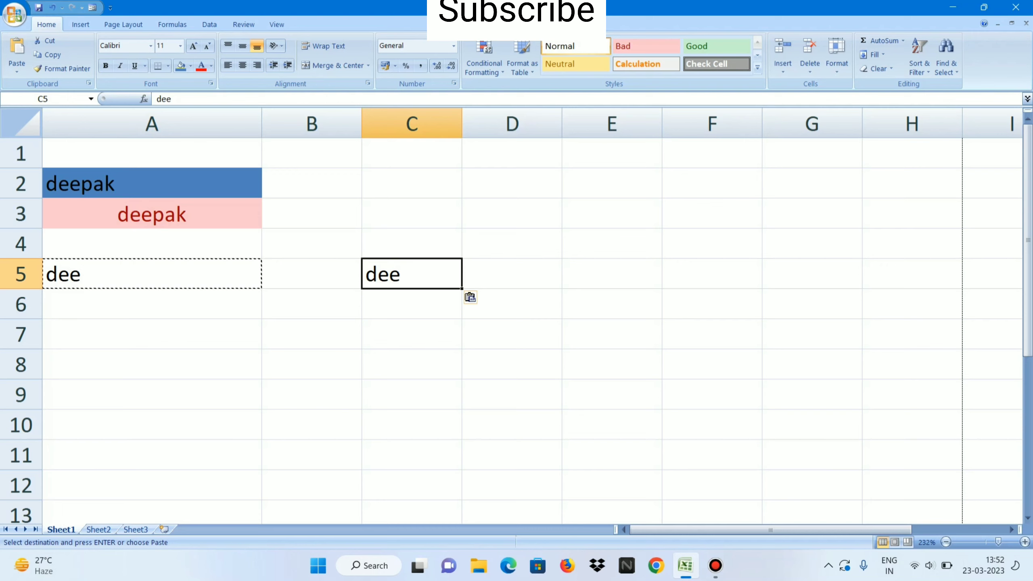
{"action": "left_click", "coordinate": [152, 364]}
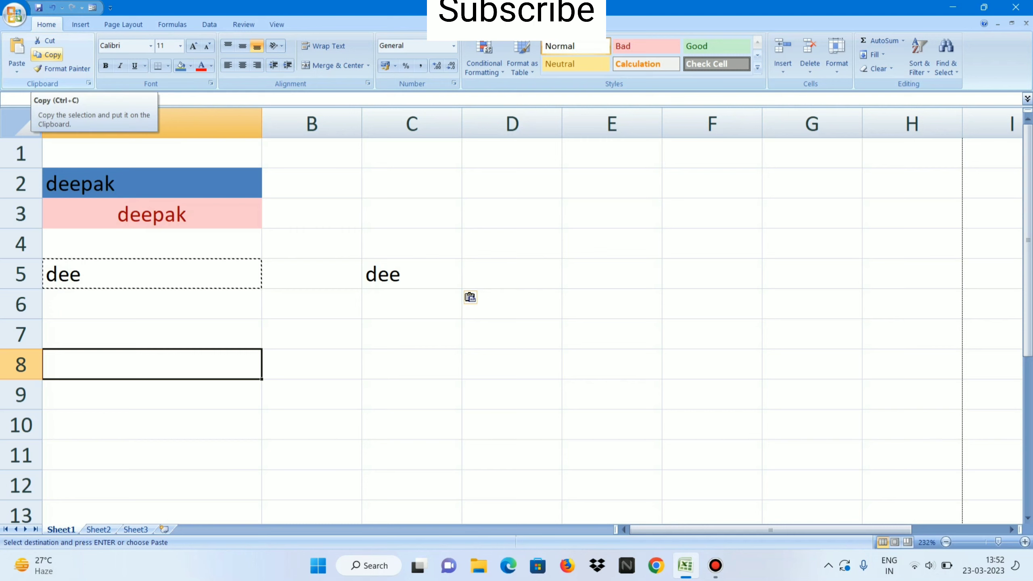
Step: Type 'copy file' in A7 and paste a copy into C7 using the ribbon's Copy and Paste
{"action": "left_click", "coordinate": [152, 334]}
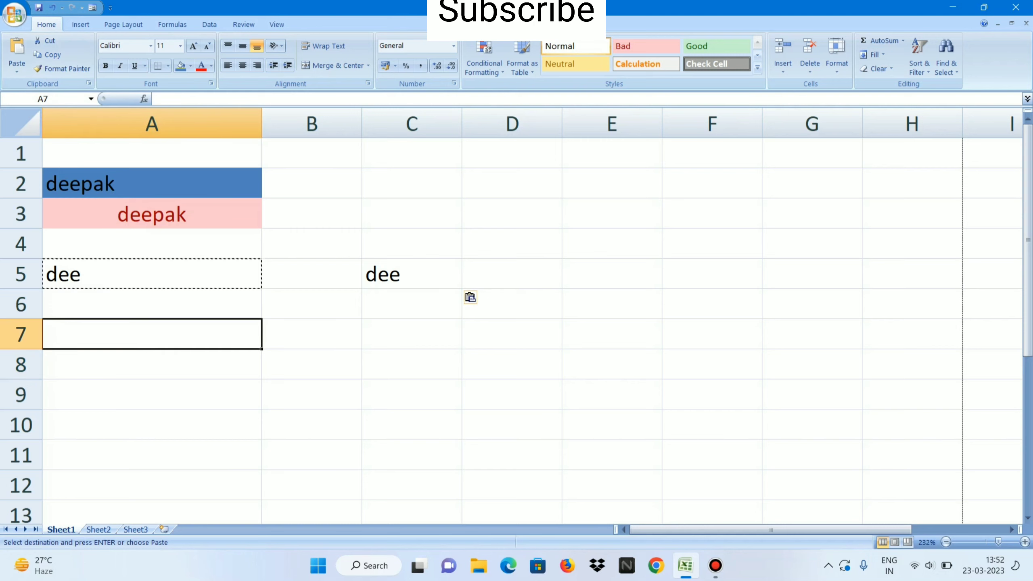
{"action": "type", "text": "copy "}
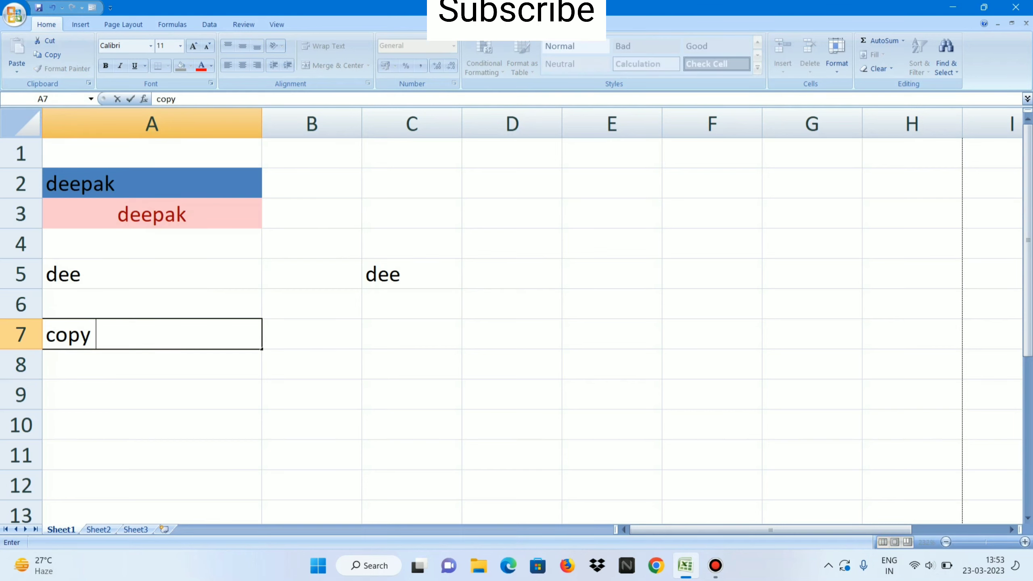
{"action": "type", "text": "file"}
{"action": "key", "text": "Return"}
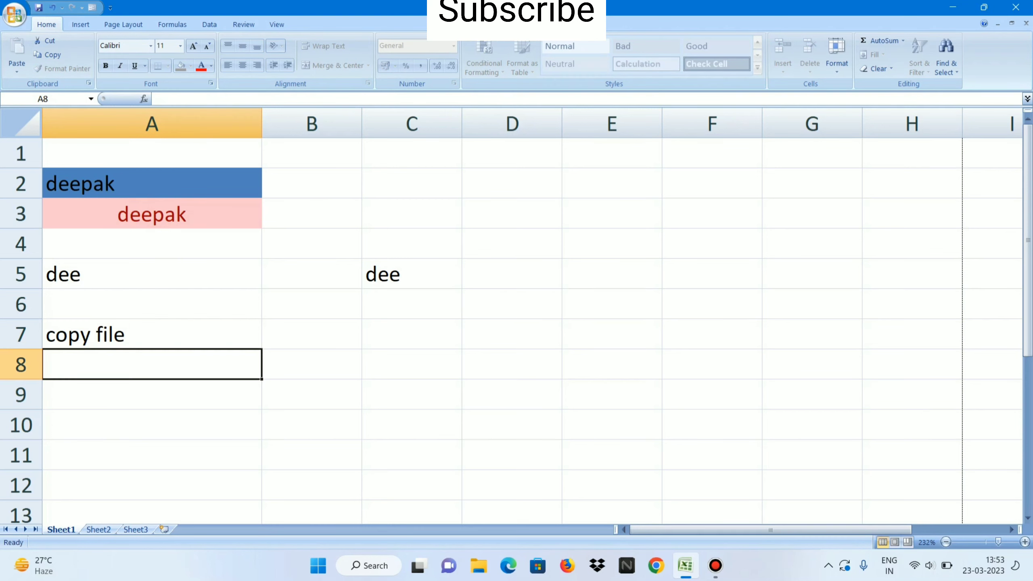
{"action": "left_click", "coordinate": [152, 334]}
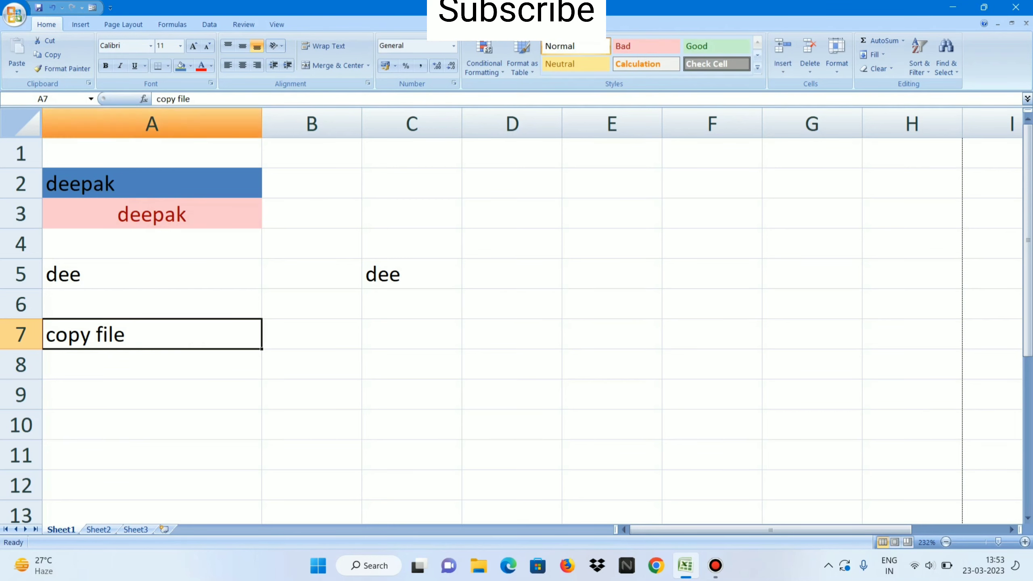
{"action": "left_click", "coordinate": [48, 54]}
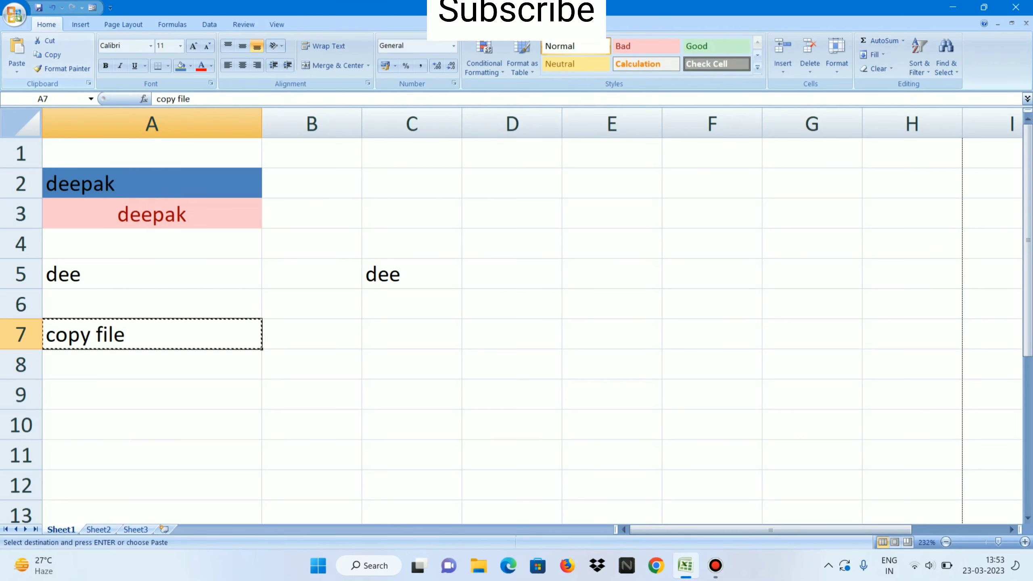
{"action": "left_click", "coordinate": [412, 334]}
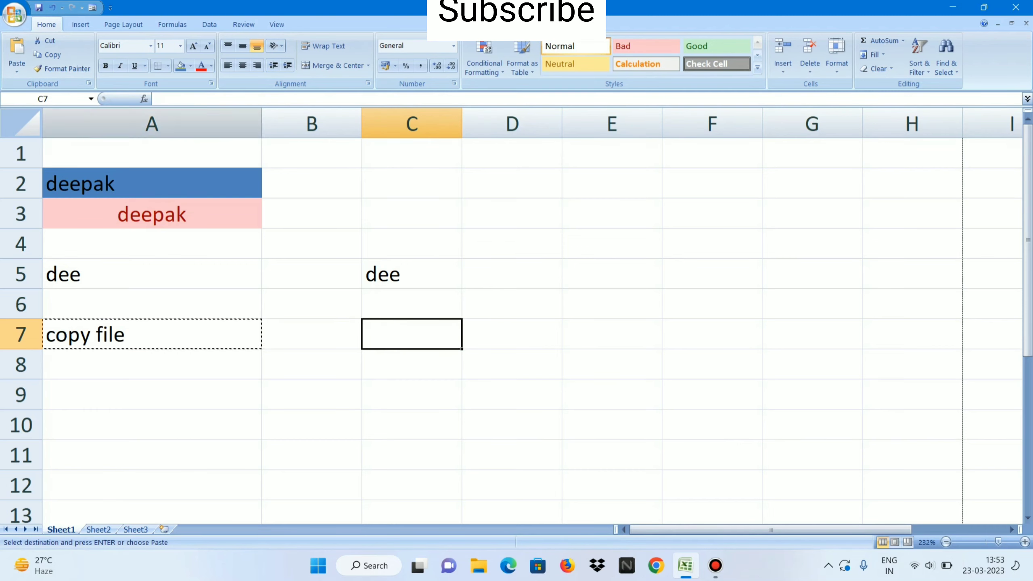
{"action": "left_click", "coordinate": [17, 68]}
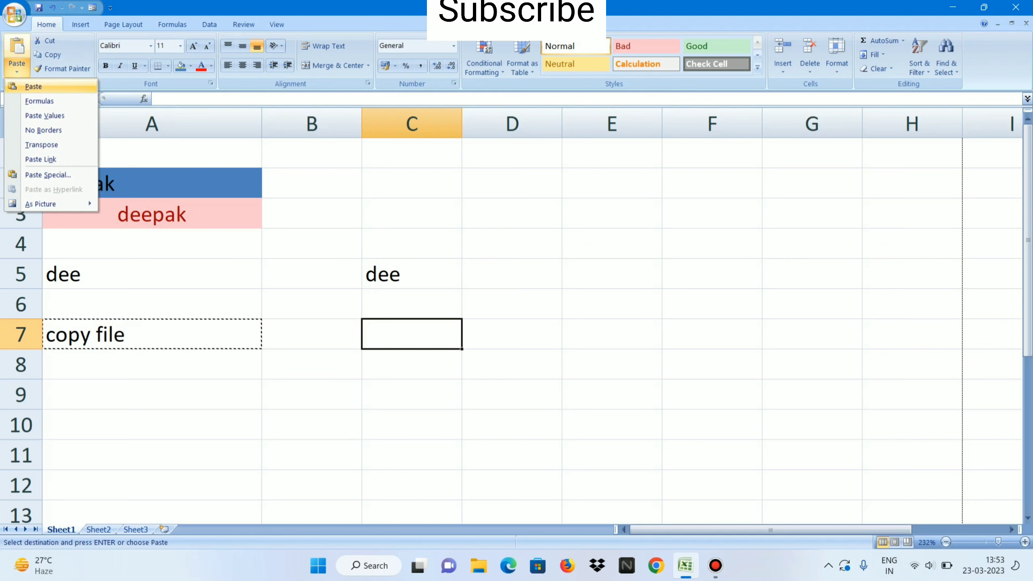
{"action": "left_click", "coordinate": [33, 87]}
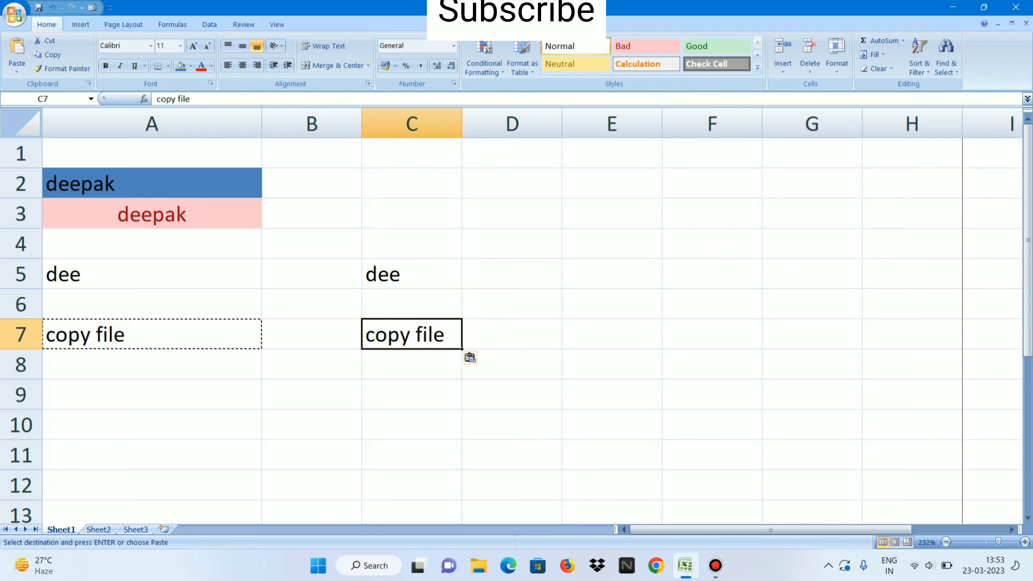
{"action": "left_click", "coordinate": [152, 213]}
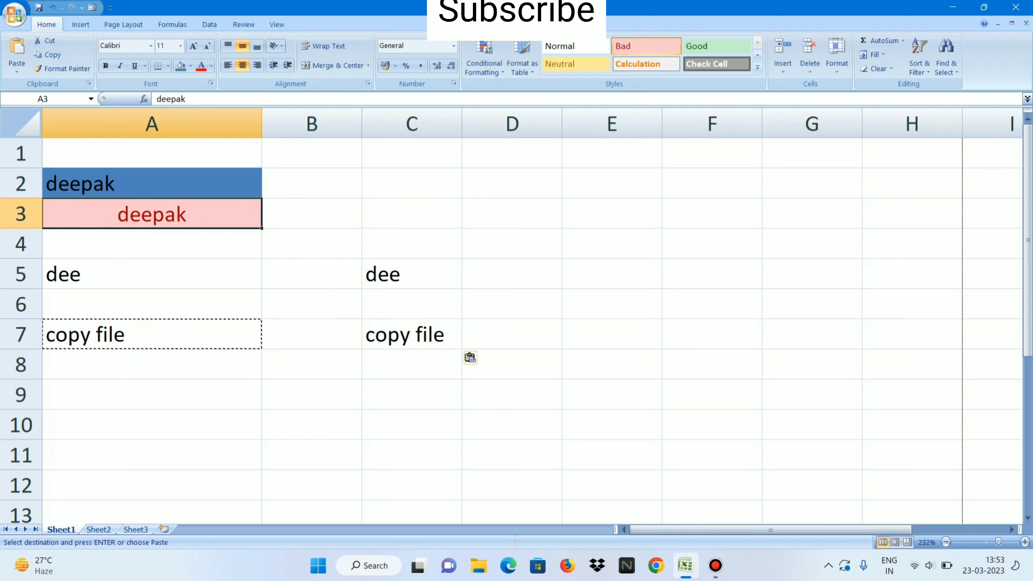
Step: Select A7 and try the fill colours and Format Painter, cancelling both without changes
{"action": "left_click", "coordinate": [152, 334]}
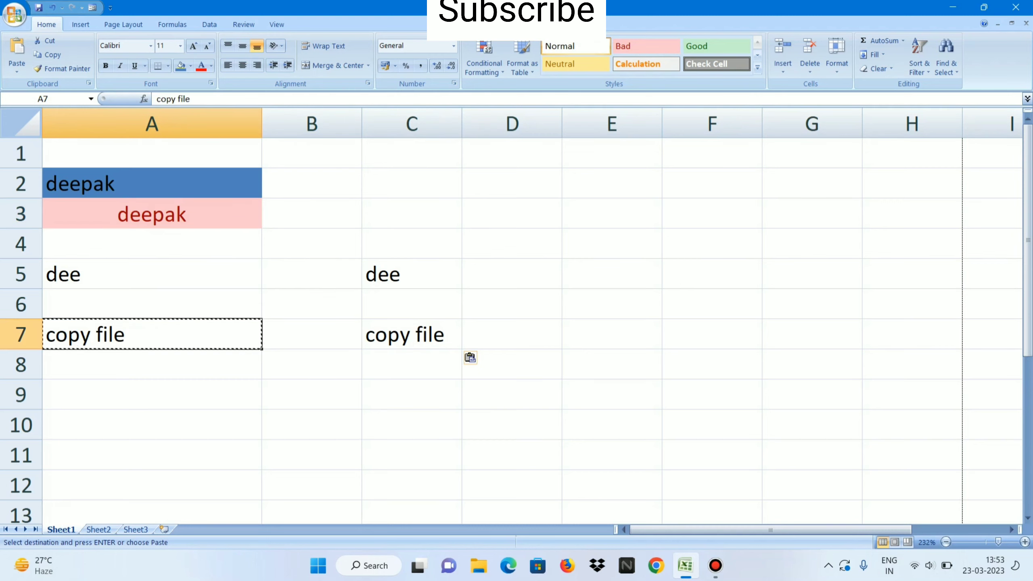
{"action": "left_click", "coordinate": [190, 65]}
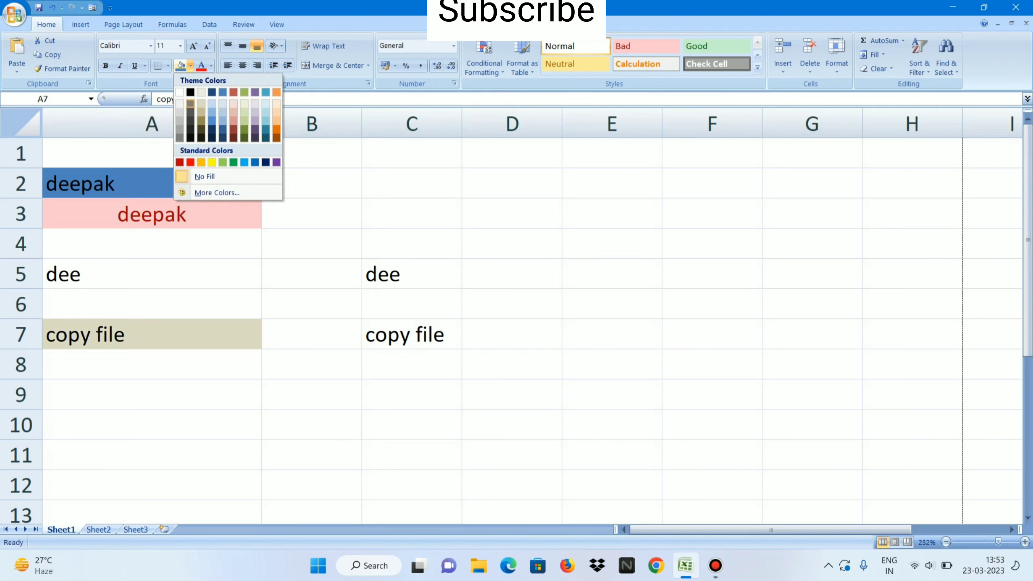
{"action": "key", "text": "Escape"}
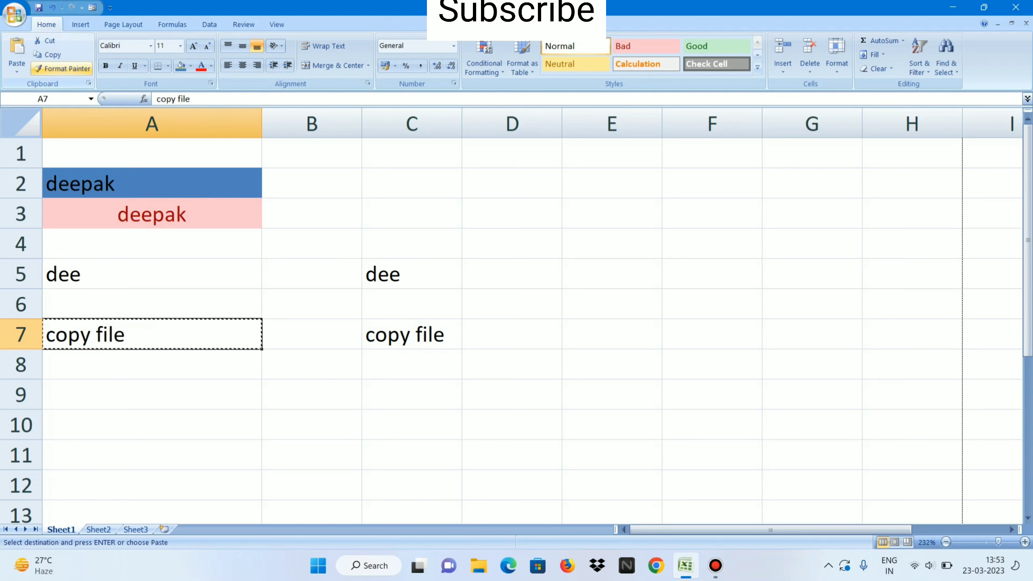
{"action": "left_click", "coordinate": [61, 68]}
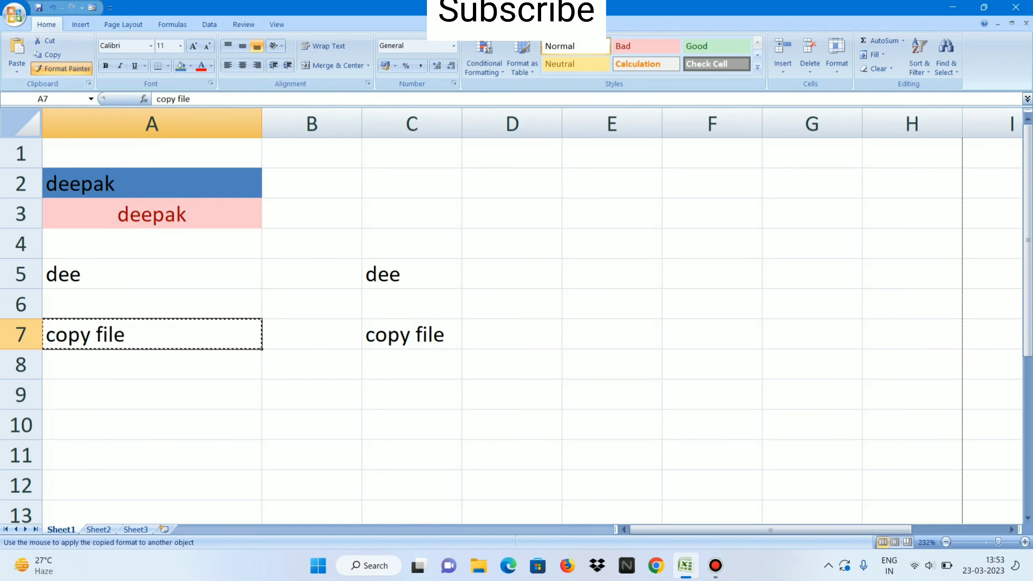
{"action": "key", "text": "Escape"}
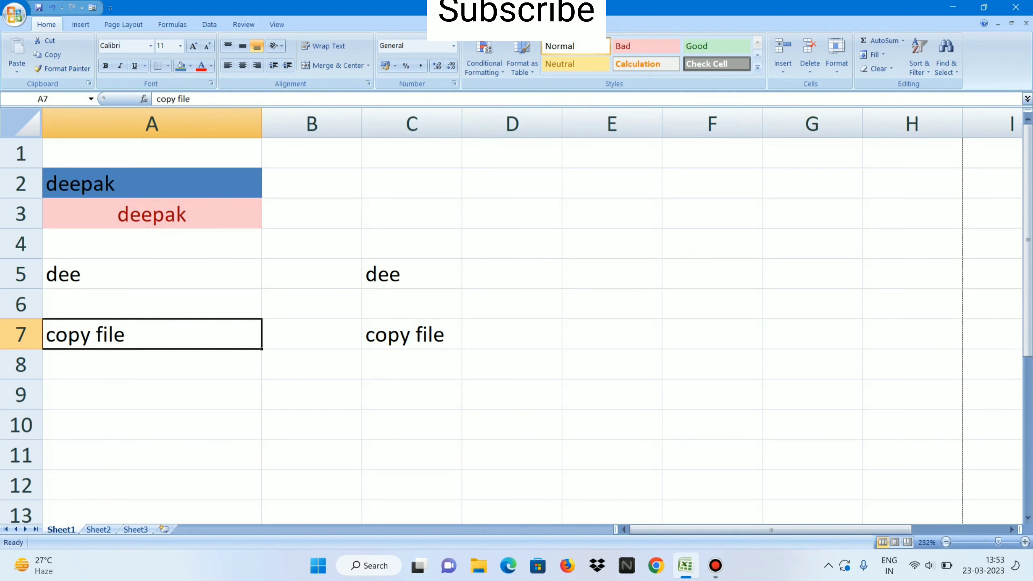
Step: Use Format Painter to copy A3's light red fill and centred red text onto A7
{"action": "left_click", "coordinate": [152, 213]}
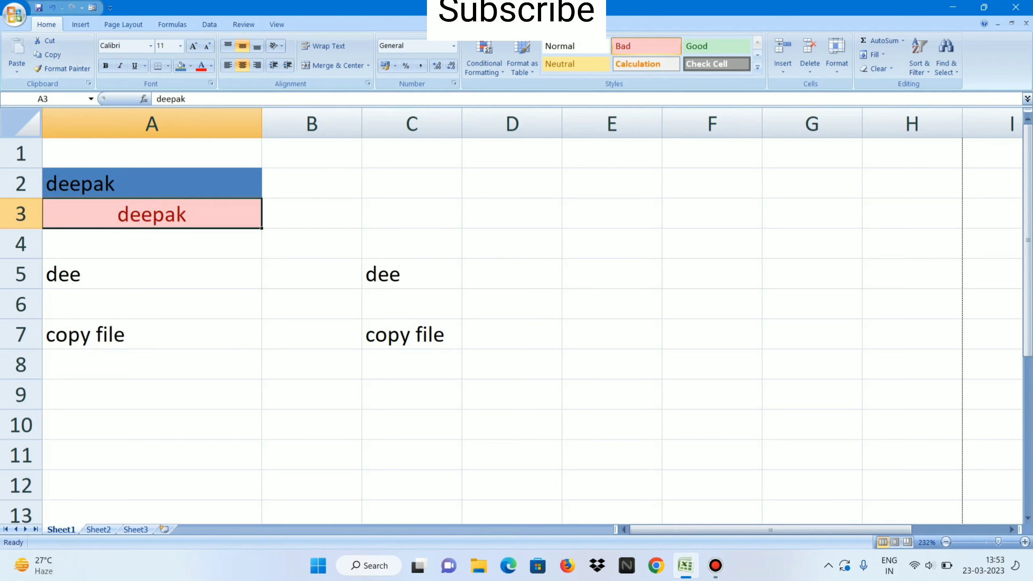
{"action": "left_click", "coordinate": [62, 68]}
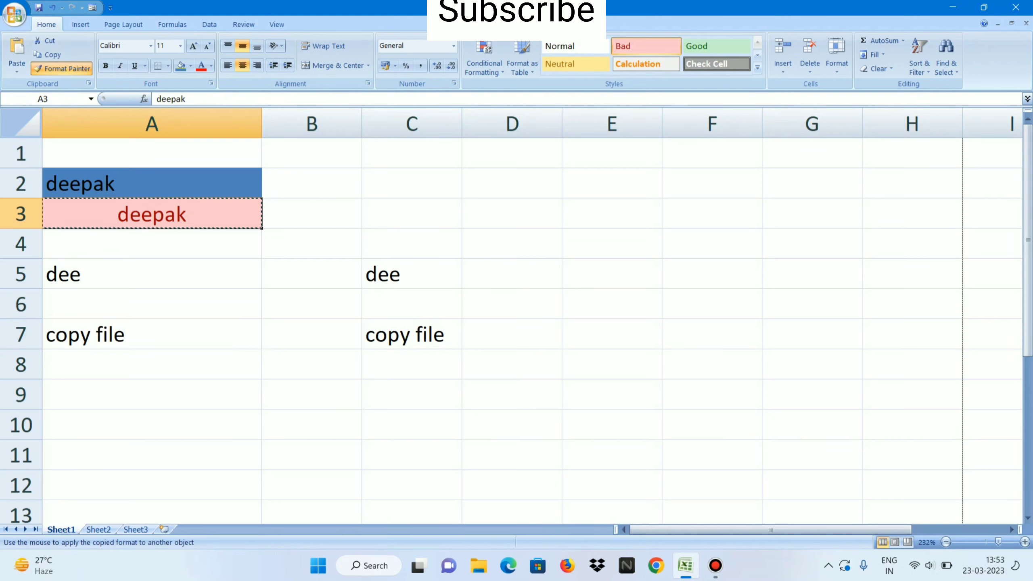
{"action": "left_click", "coordinate": [152, 335]}
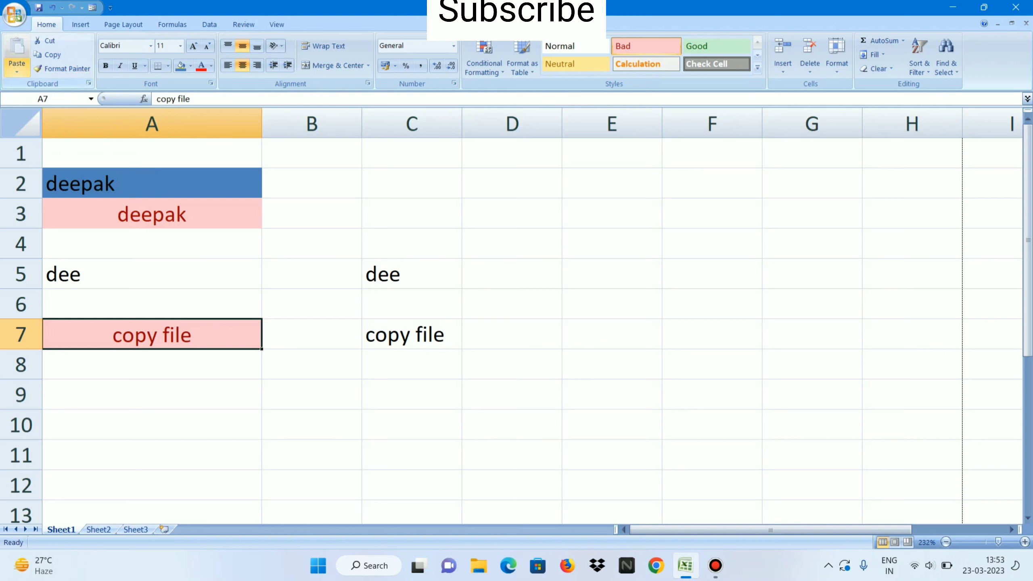
Step: Copy C7's 'copy file' text and view the Paste Special options, closing them without pasting
{"action": "left_click", "coordinate": [16, 65]}
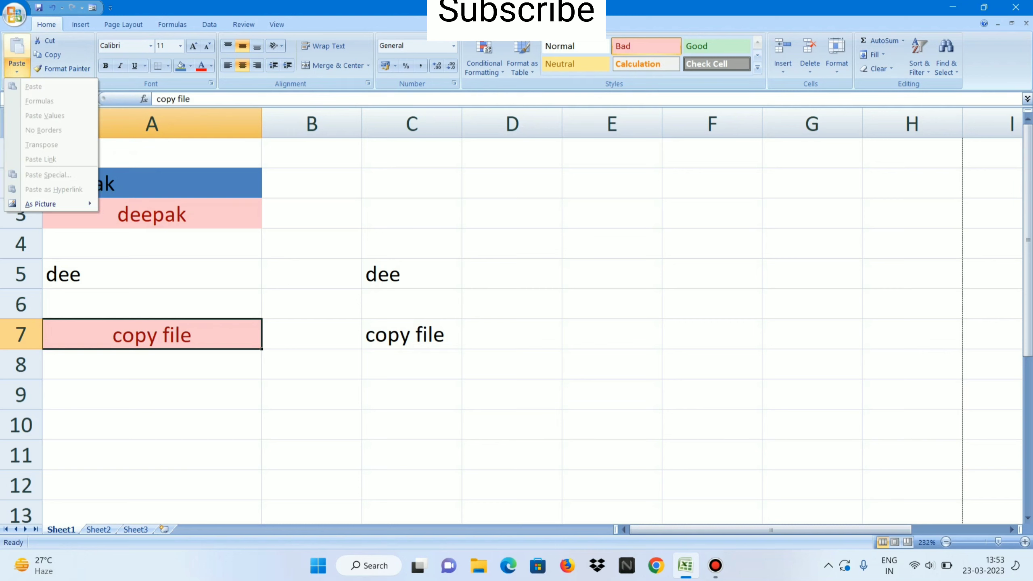
{"action": "key", "text": "Escape"}
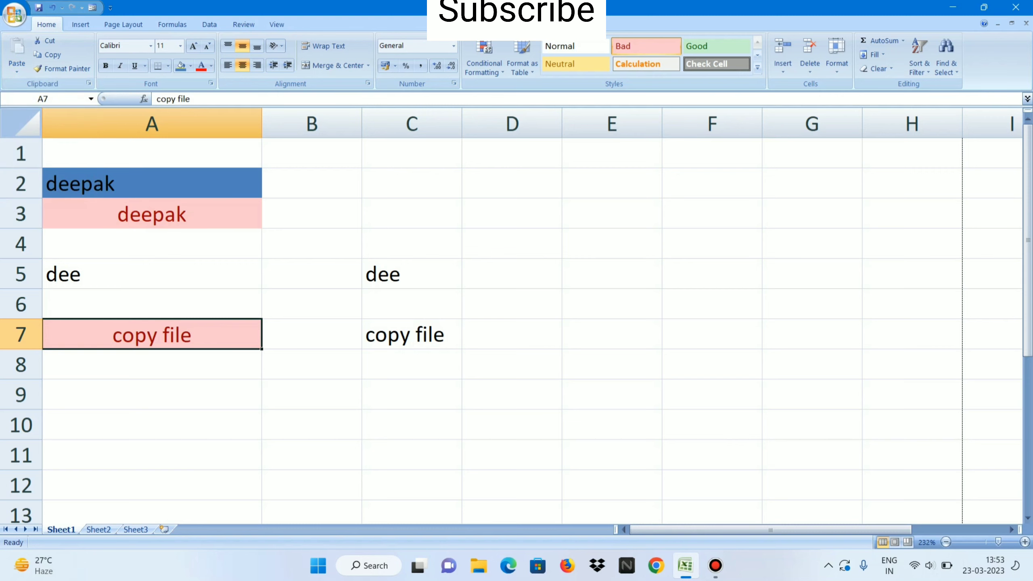
{"action": "left_click", "coordinate": [412, 335]}
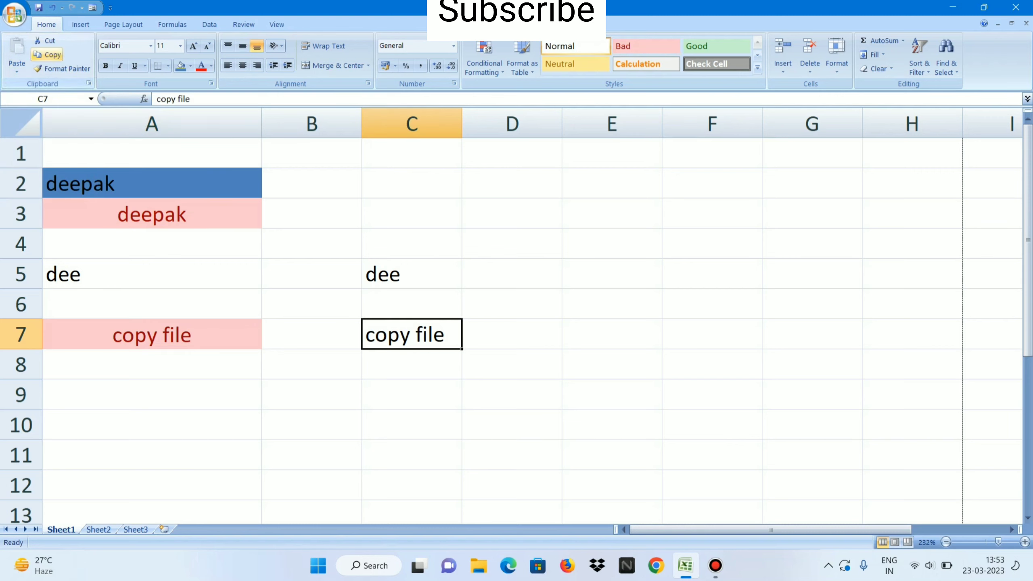
{"action": "left_click", "coordinate": [47, 54]}
{"action": "left_click", "coordinate": [16, 71]}
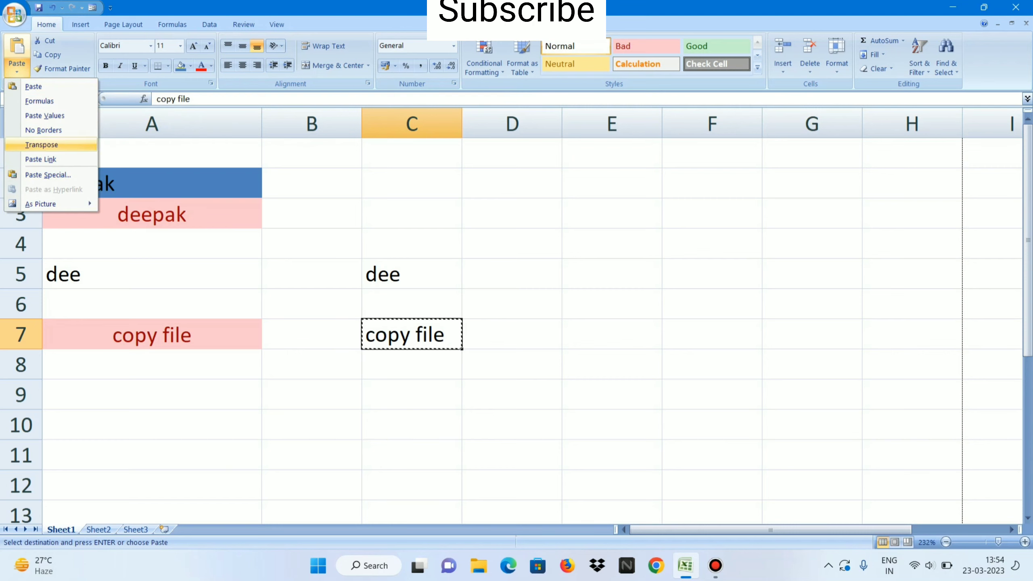
{"action": "left_click", "coordinate": [48, 175]}
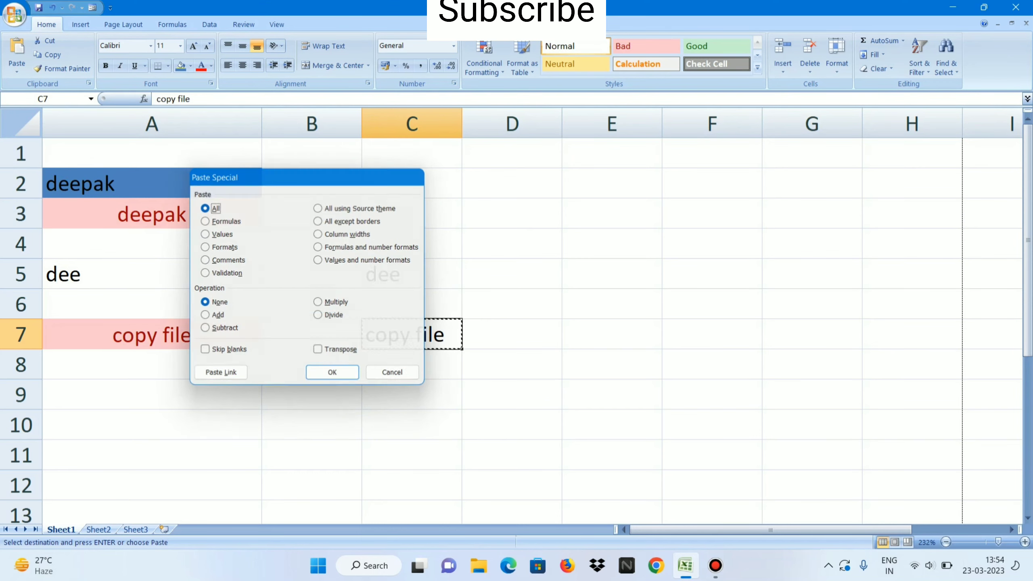
{"action": "key", "text": "Return"}
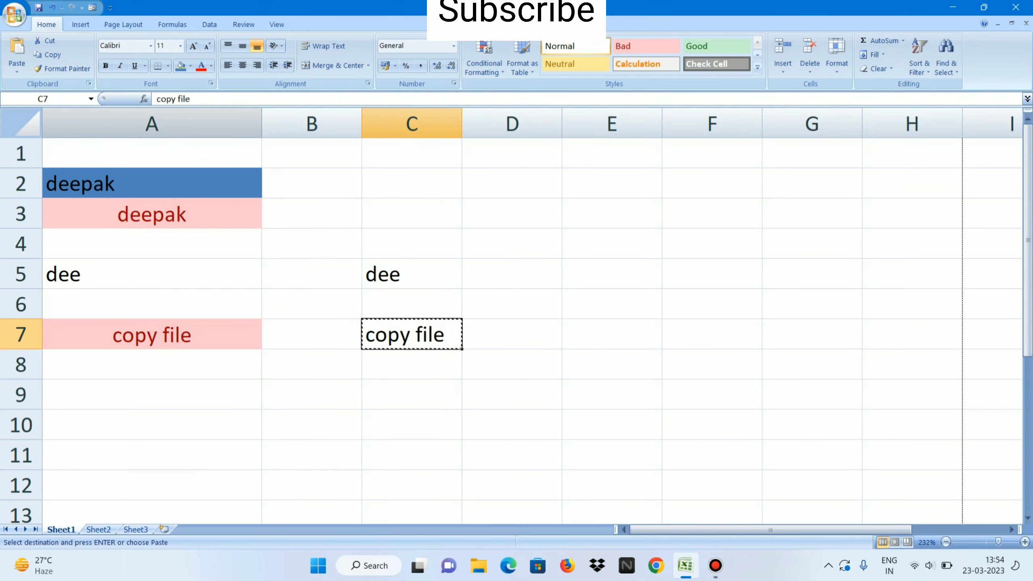
Step: Browse the Insert, Page Layout and Formulas ribbon tabs, then go back to Home
{"action": "left_click", "coordinate": [81, 24]}
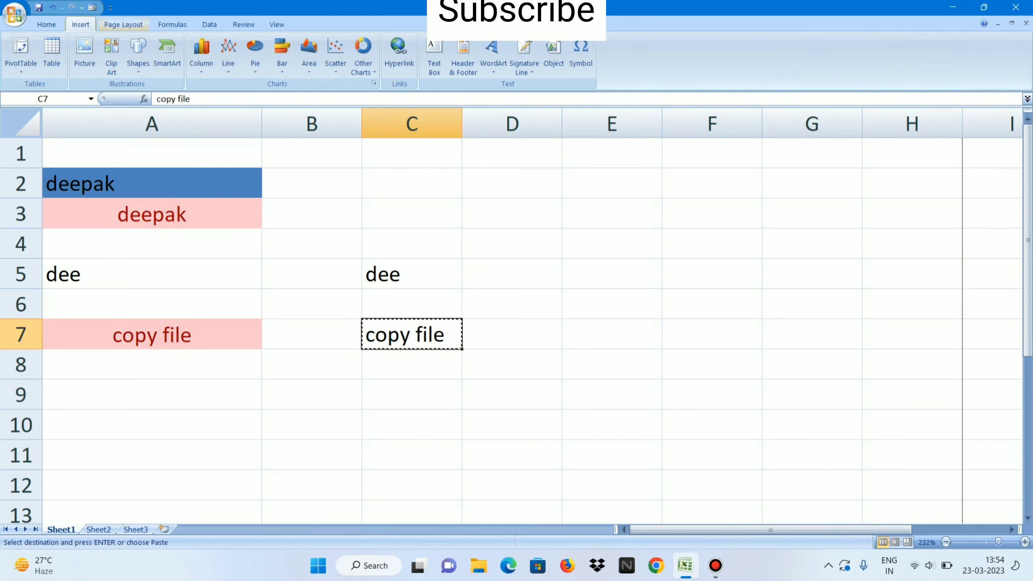
{"action": "left_click", "coordinate": [123, 24]}
{"action": "left_click", "coordinate": [172, 24]}
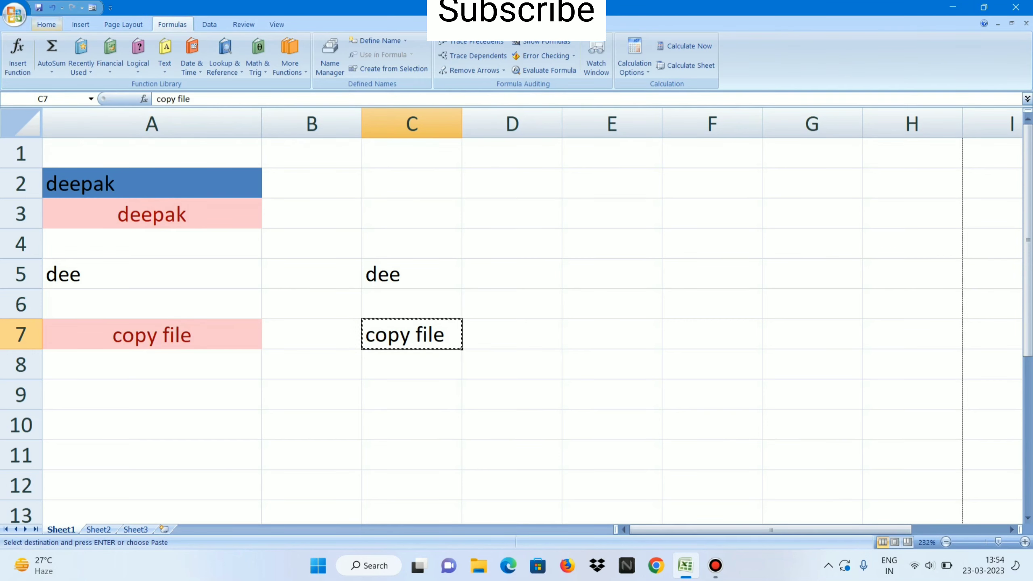
{"action": "left_click", "coordinate": [46, 25]}
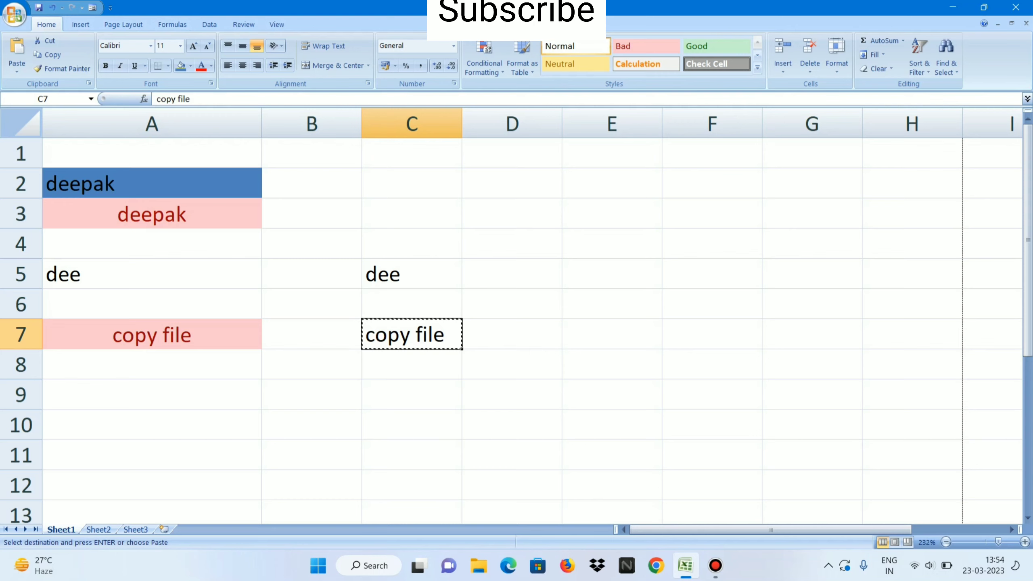
Step: Select cells A5, B5, A5 again, B8 and A8 in turn
{"action": "left_click", "coordinate": [152, 274]}
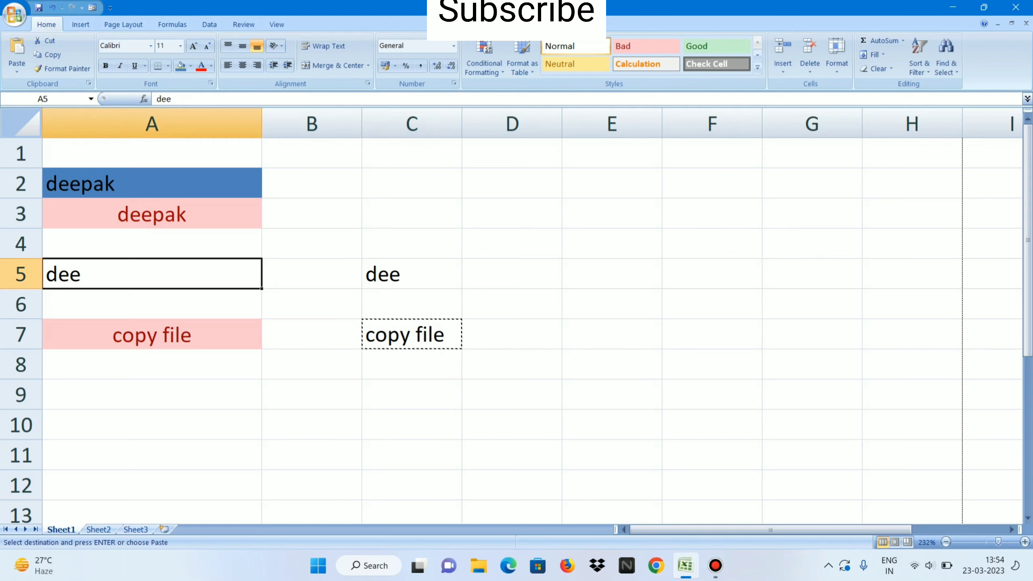
{"action": "left_click", "coordinate": [311, 273]}
{"action": "left_click", "coordinate": [152, 274]}
{"action": "left_click", "coordinate": [311, 364]}
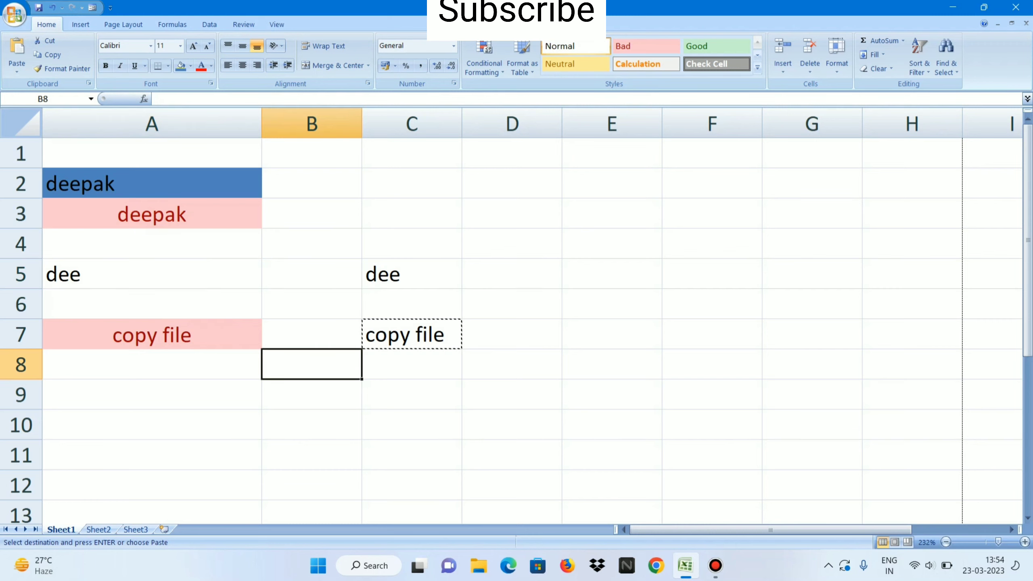
{"action": "left_click", "coordinate": [152, 364]}
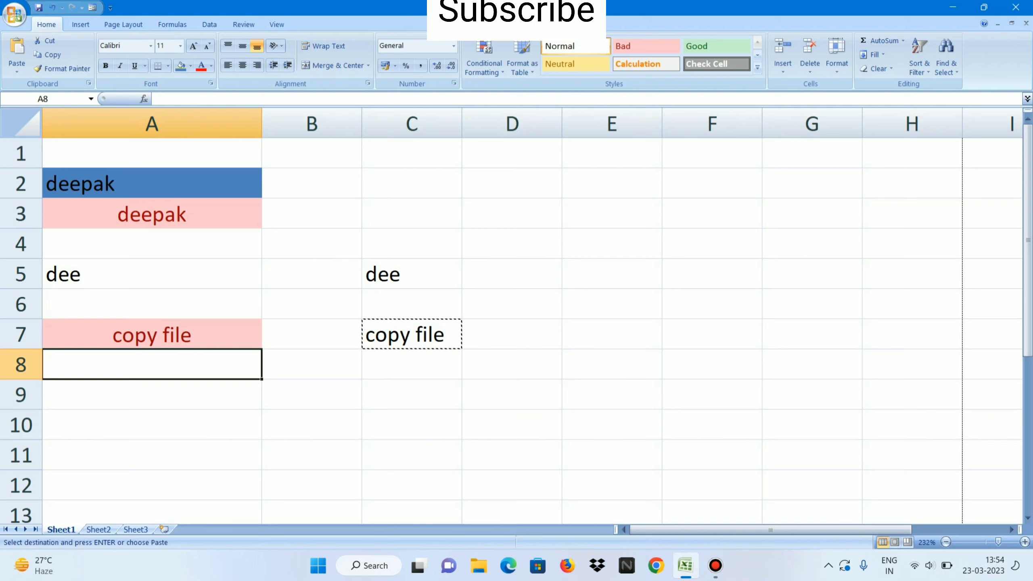
Step: Look through the empty Sheet2 and Sheet3 twice, returning to Sheet1 each time
{"action": "left_click", "coordinate": [98, 529]}
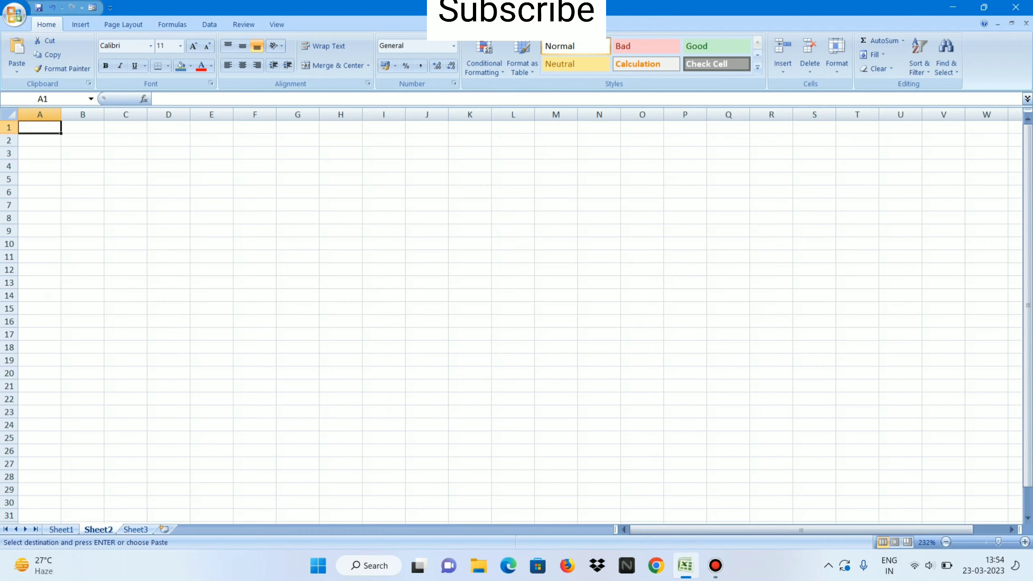
{"action": "left_click", "coordinate": [136, 529]}
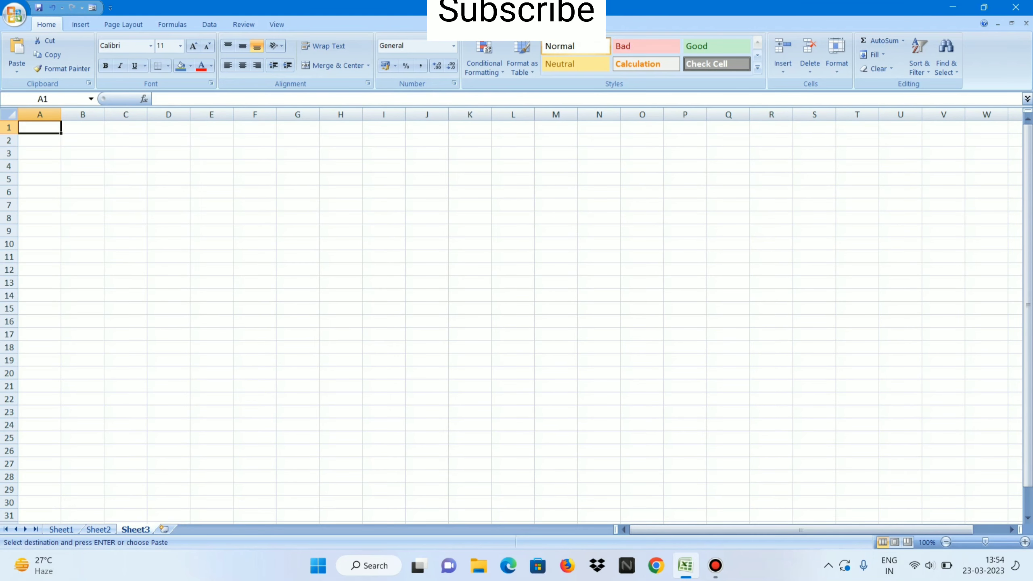
{"action": "left_click", "coordinate": [61, 530]}
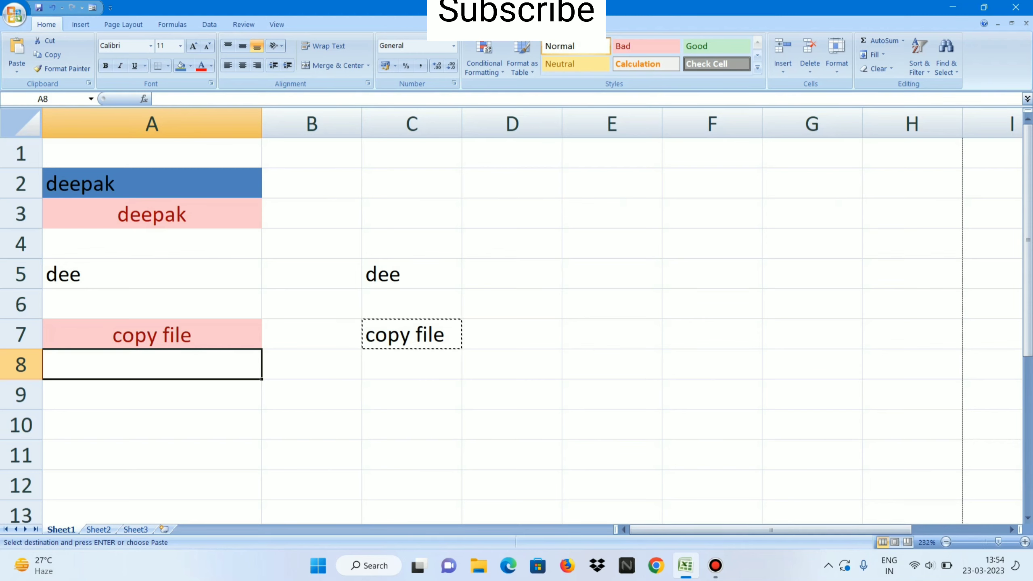
{"action": "left_click", "coordinate": [98, 529]}
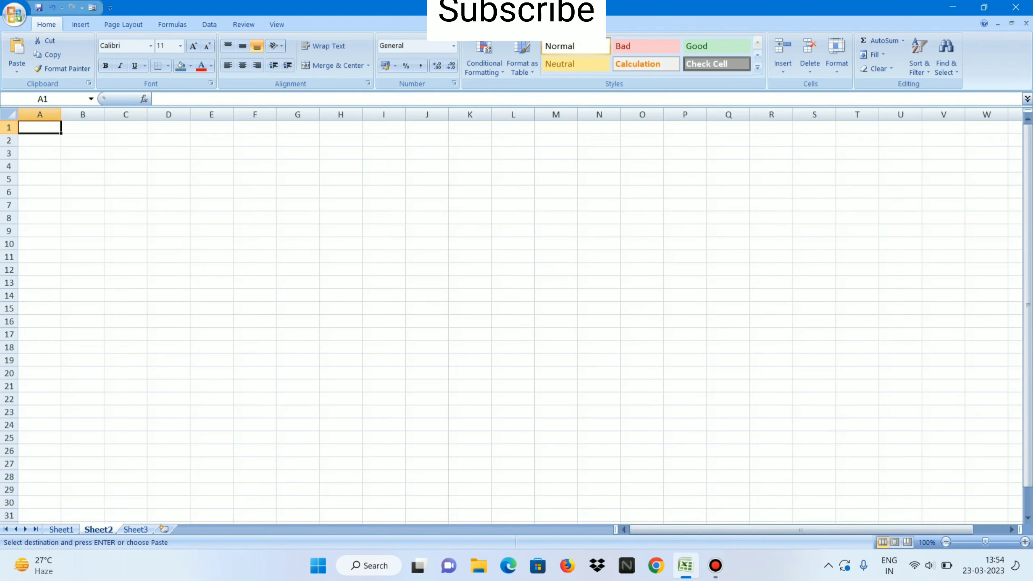
{"action": "left_click", "coordinate": [136, 529]}
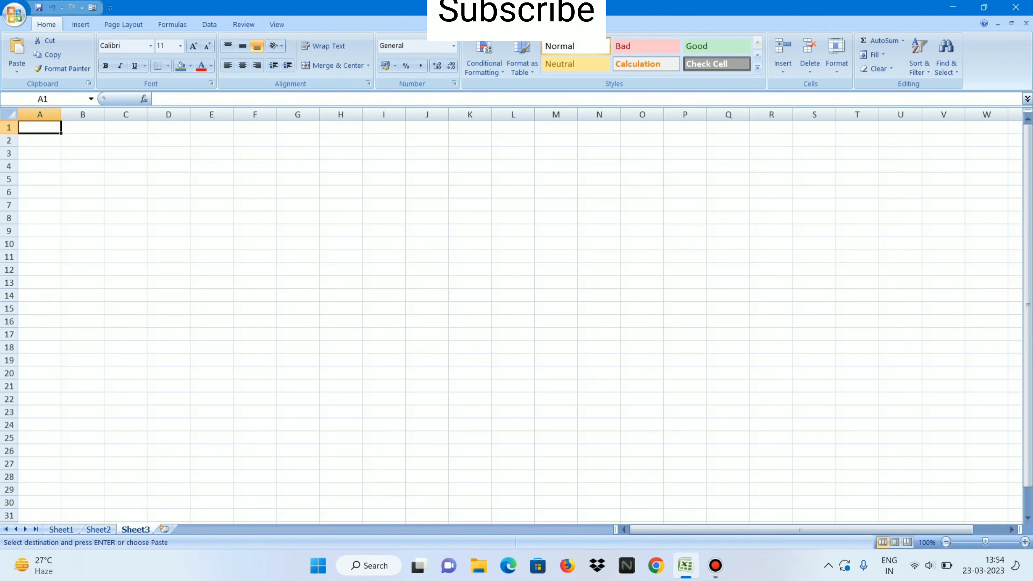
{"action": "left_click", "coordinate": [61, 530]}
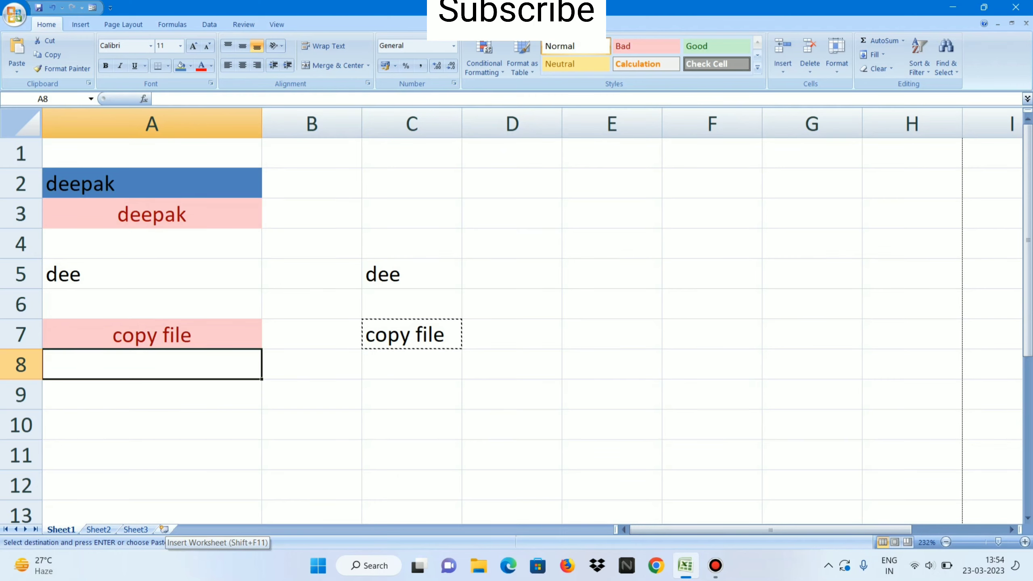
Step: Insert a new blank worksheet, Sheet4, and return to Sheet1's data
{"action": "left_click", "coordinate": [164, 529]}
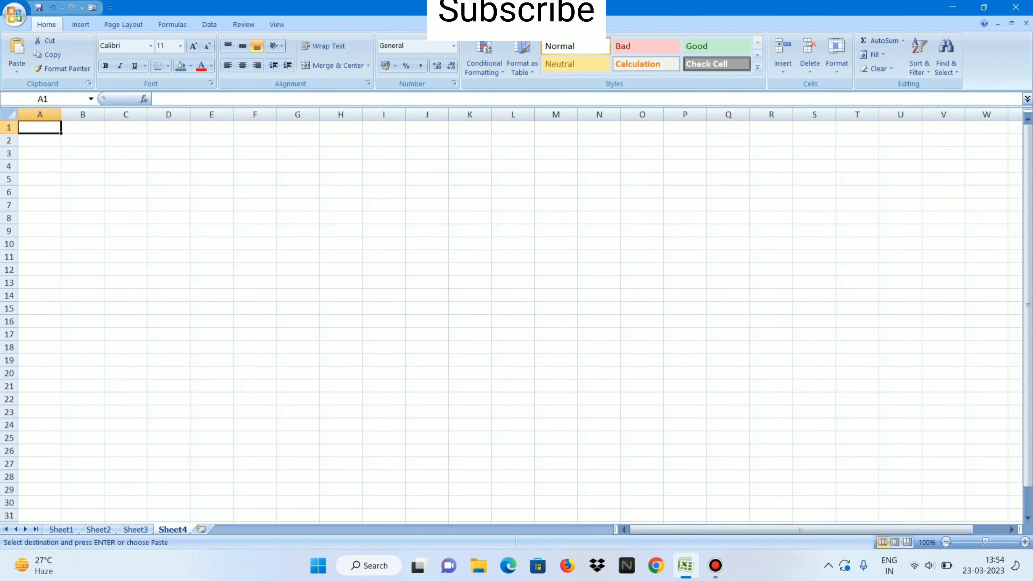
{"action": "left_click", "coordinate": [61, 529]}
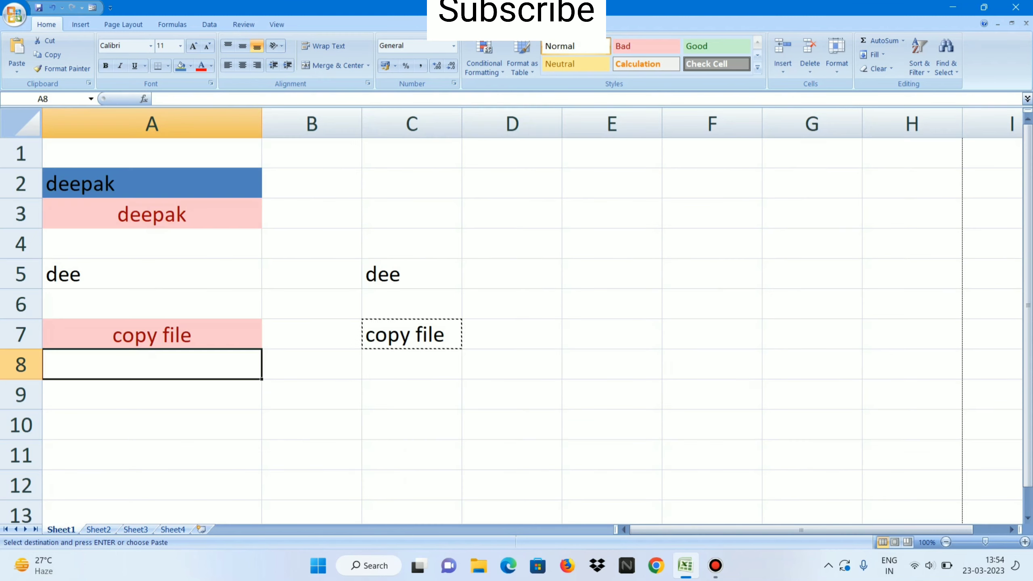
{"action": "left_click", "coordinate": [98, 529]}
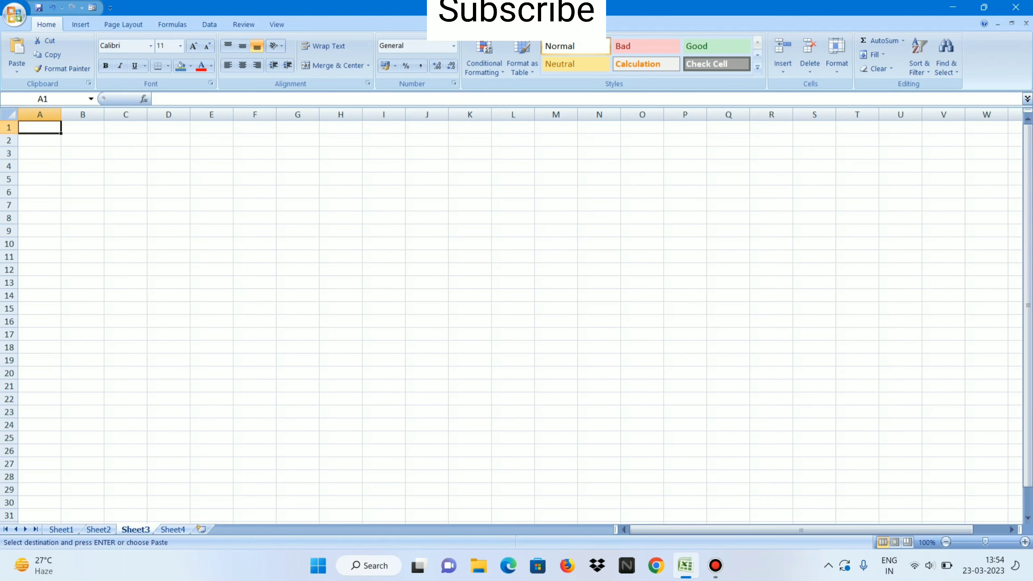
{"action": "left_click", "coordinate": [61, 529]}
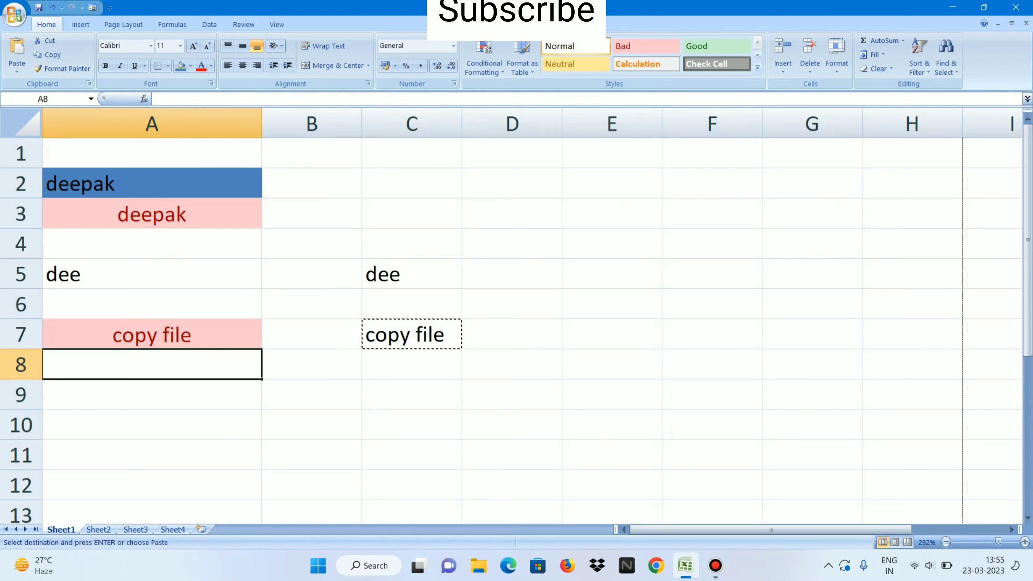
Step: Rename the Sheet1 tab to 'myfile1'
{"action": "double_click", "coordinate": [61, 530]}
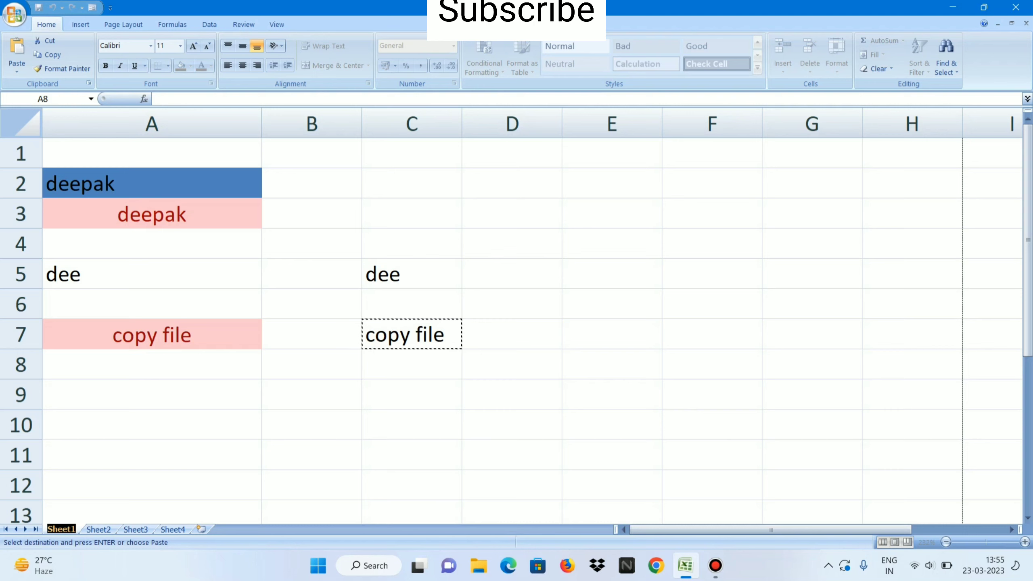
{"action": "type", "text": "myf"}
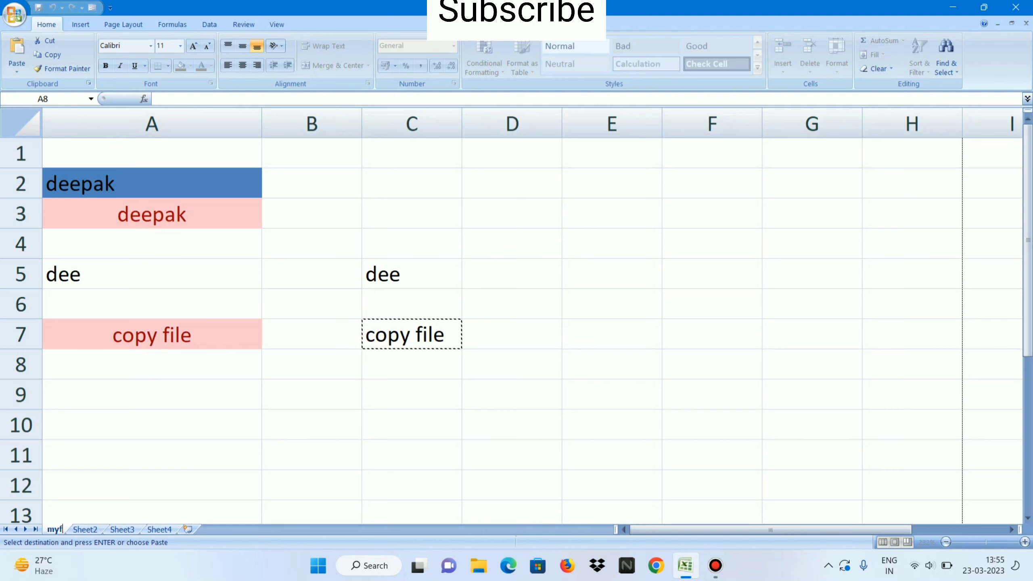
{"action": "type", "text": "ile1"}
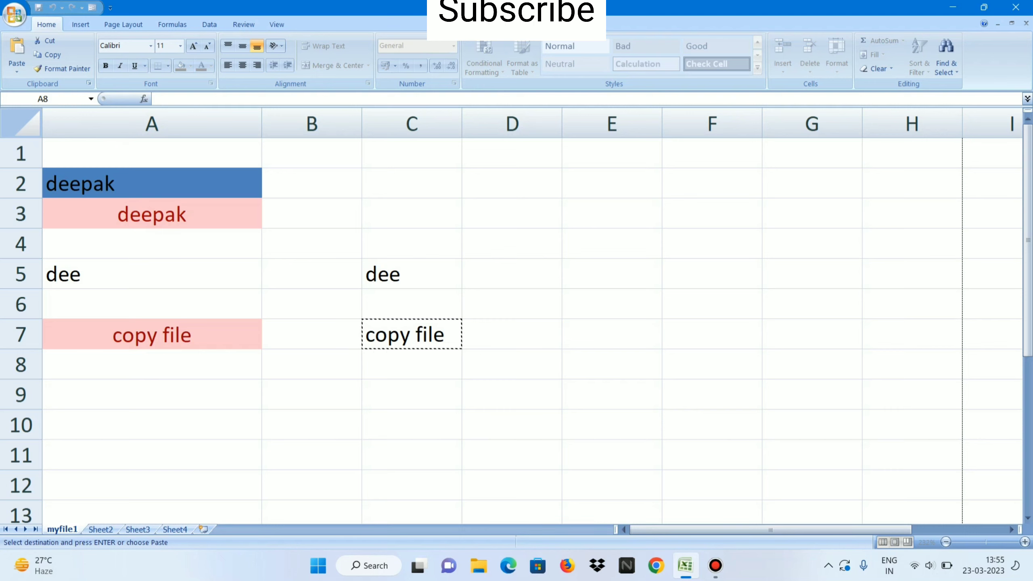
{"action": "key", "text": "Return"}
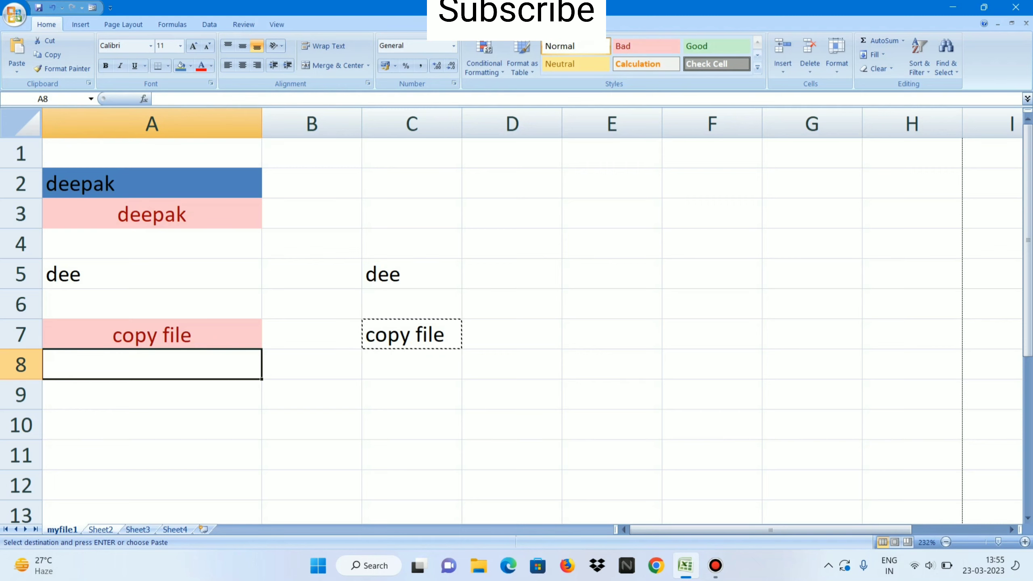
Step: Rename Sheet2 to 'myfile2', add a blank Sheet5, and return to myfile1
{"action": "key", "text": "ctrl+Page_Down"}
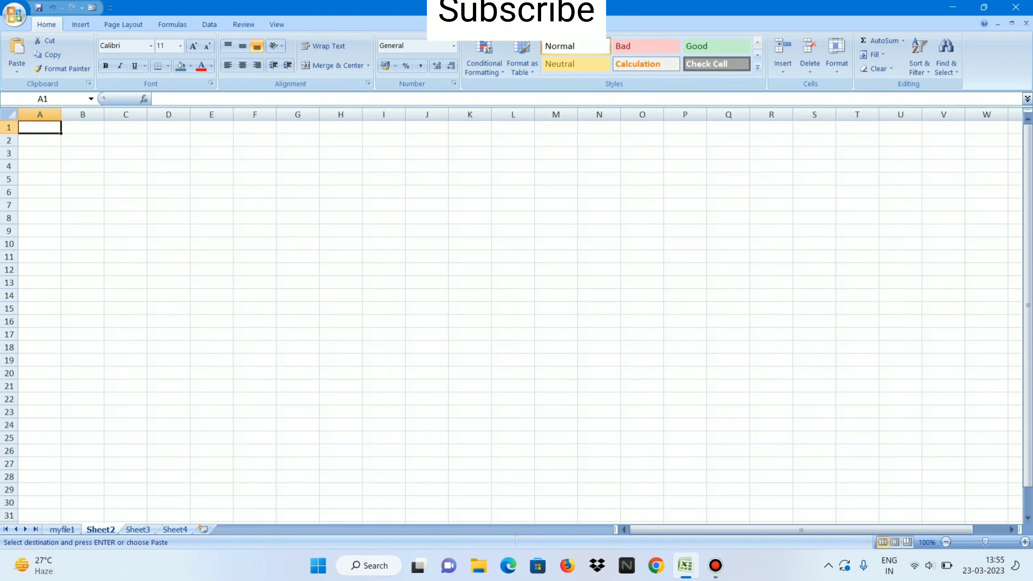
{"action": "key", "text": "alt+h"}
{"action": "type", "text": "or"}
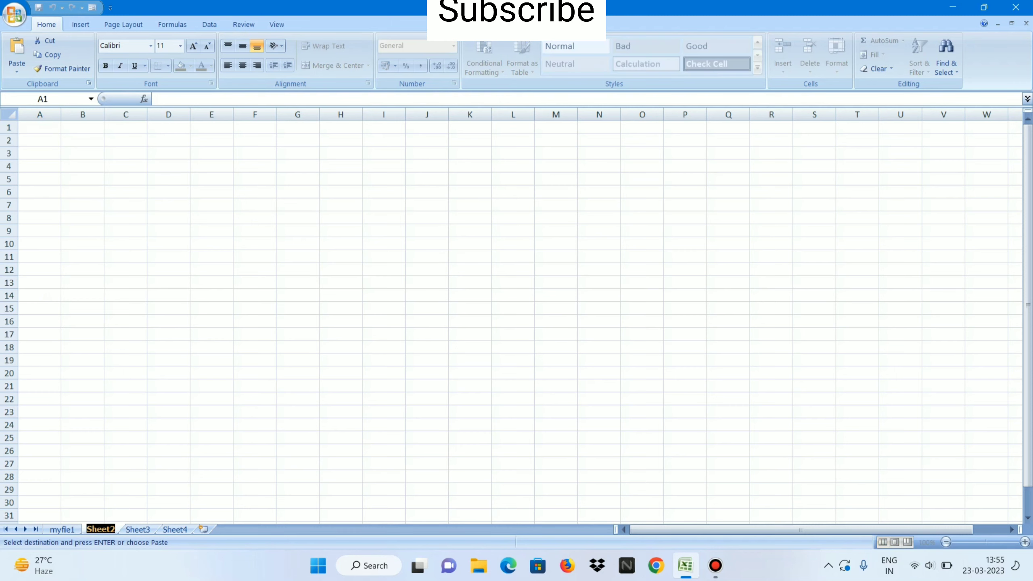
{"action": "type", "text": "myfile"}
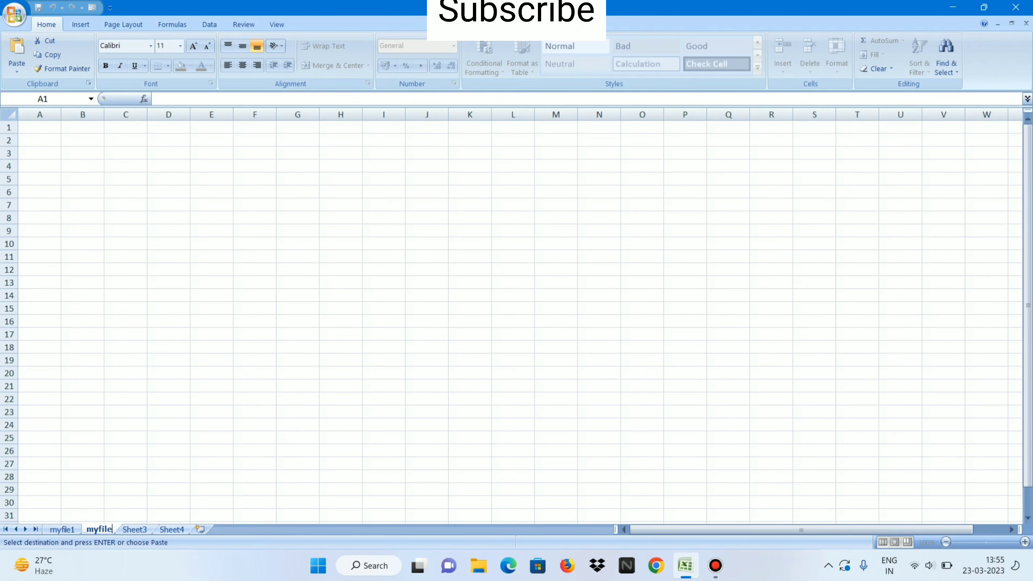
{"action": "type", "text": "2"}
{"action": "key", "text": "Return"}
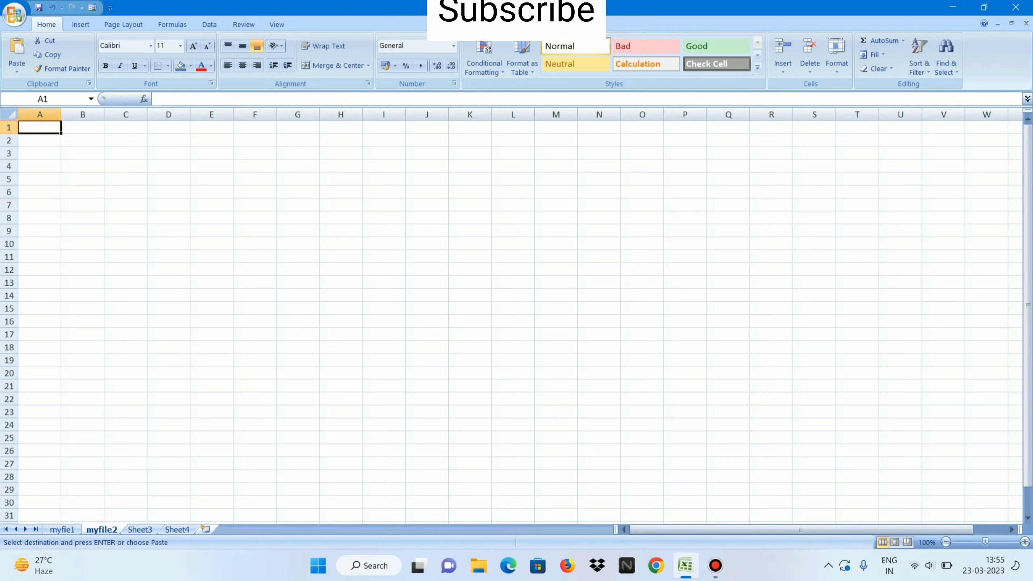
{"action": "left_click", "coordinate": [205, 529]}
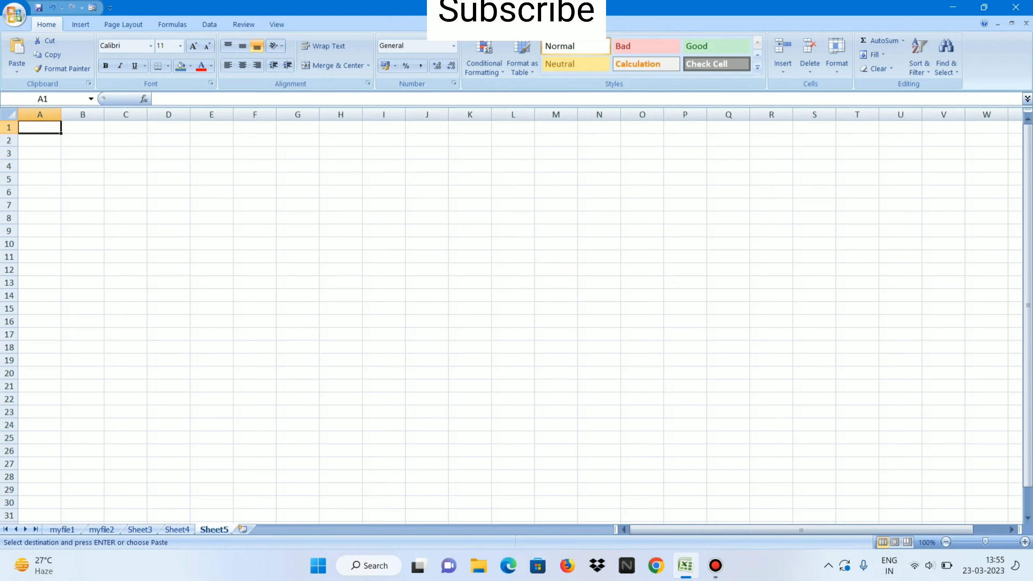
{"action": "left_click", "coordinate": [62, 530]}
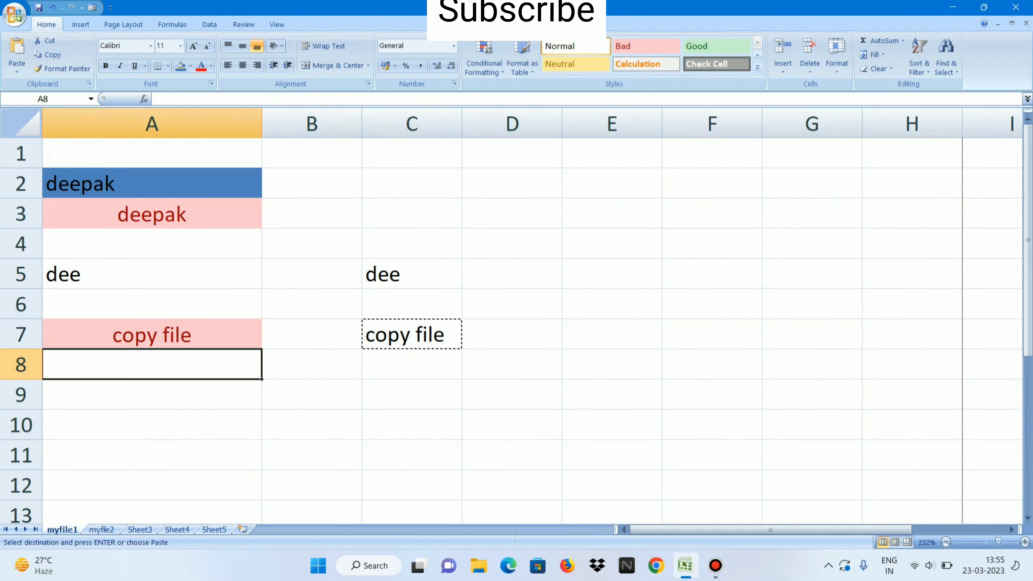